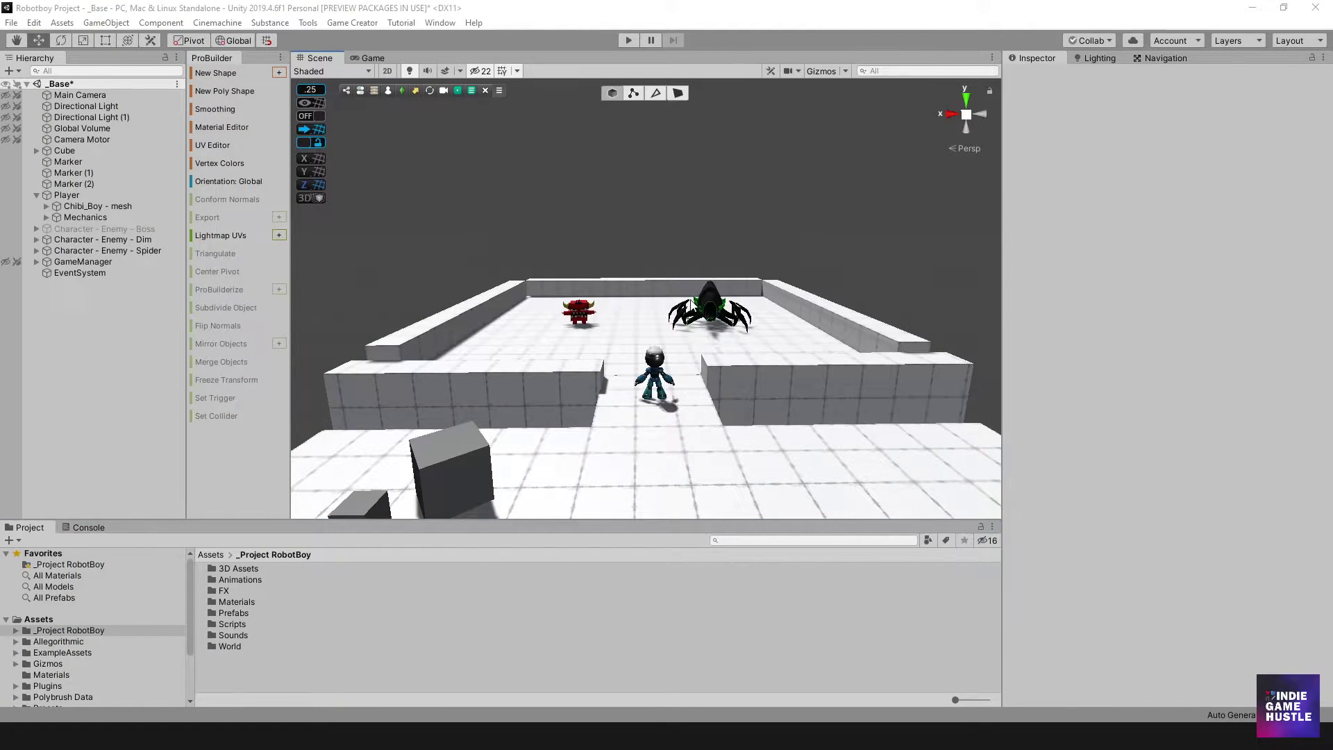
{"action": "scroll", "coordinate": [688, 322], "scroll_direction": "down", "scroll_amount": 2}
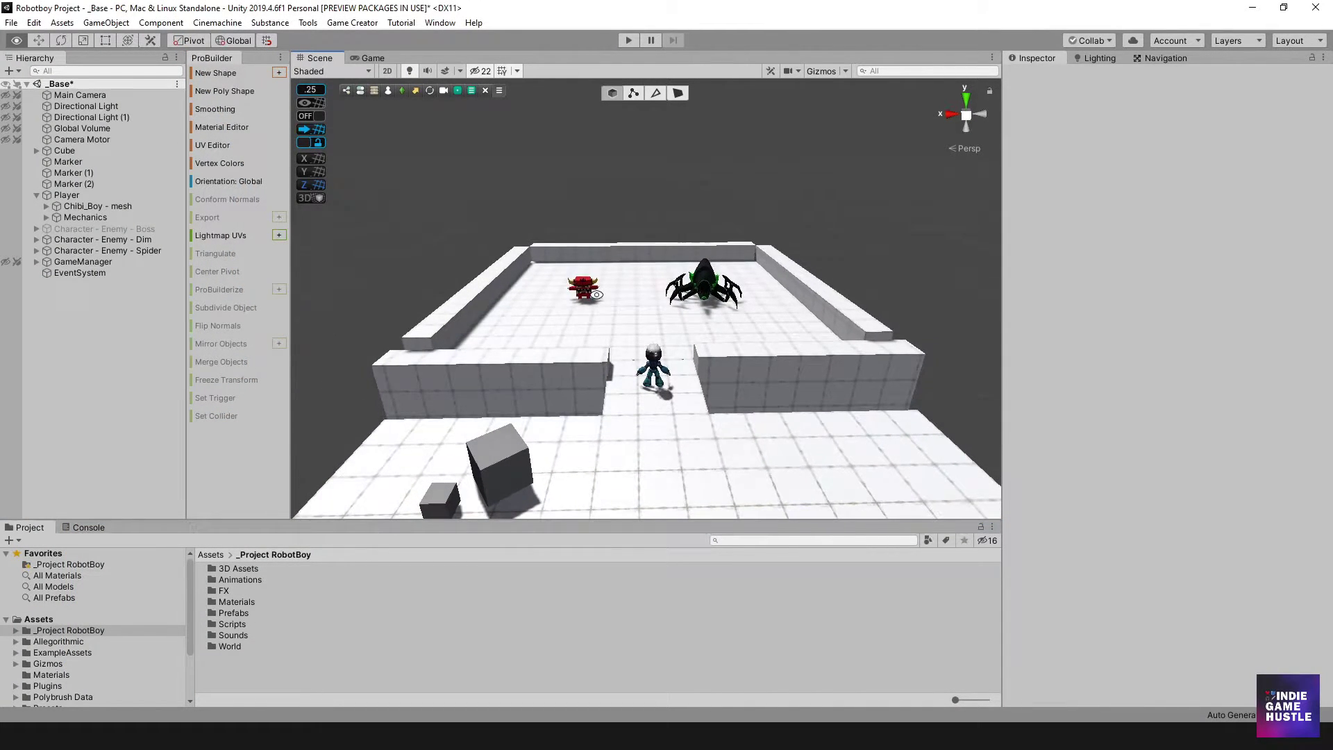
{"action": "left_click_drag", "start_coordinate": [685, 327], "coordinate": [646, 323], "text": "alt"}
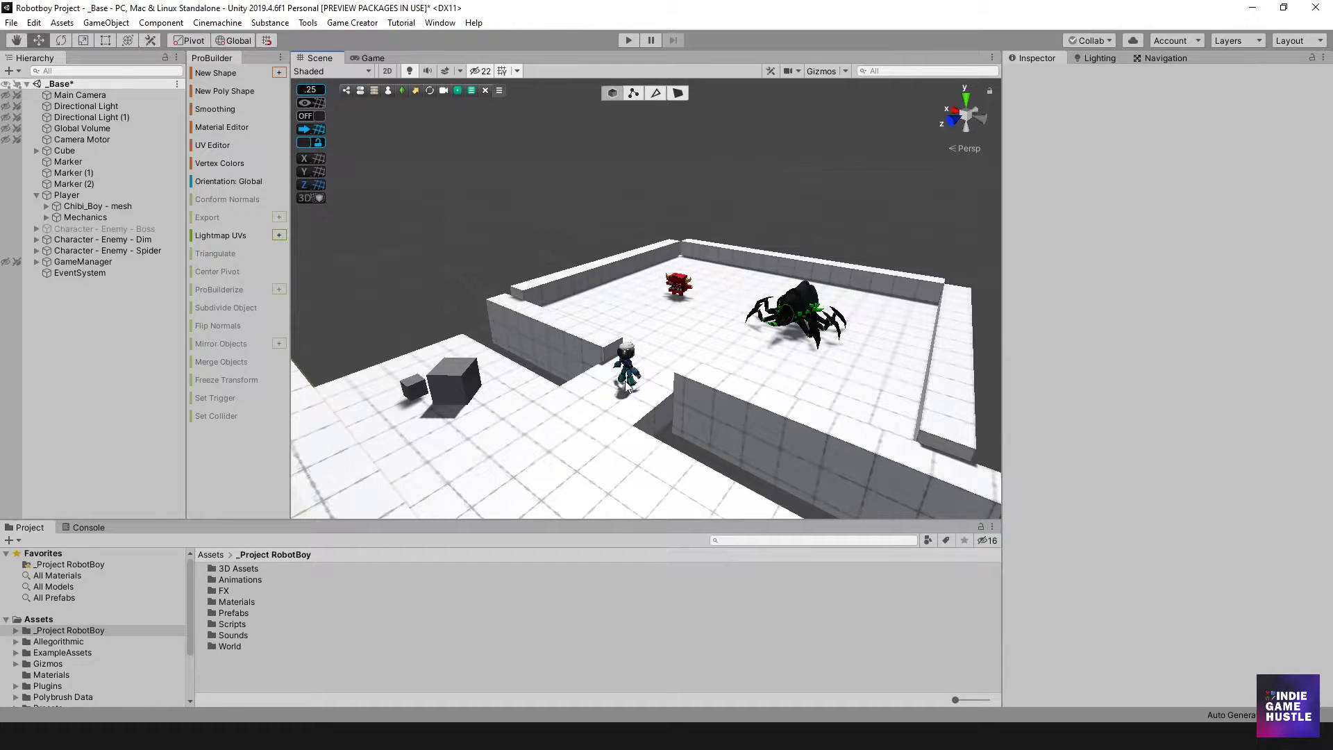
{"action": "scroll", "coordinate": [685, 335], "scroll_direction": "up", "scroll_amount": 4}
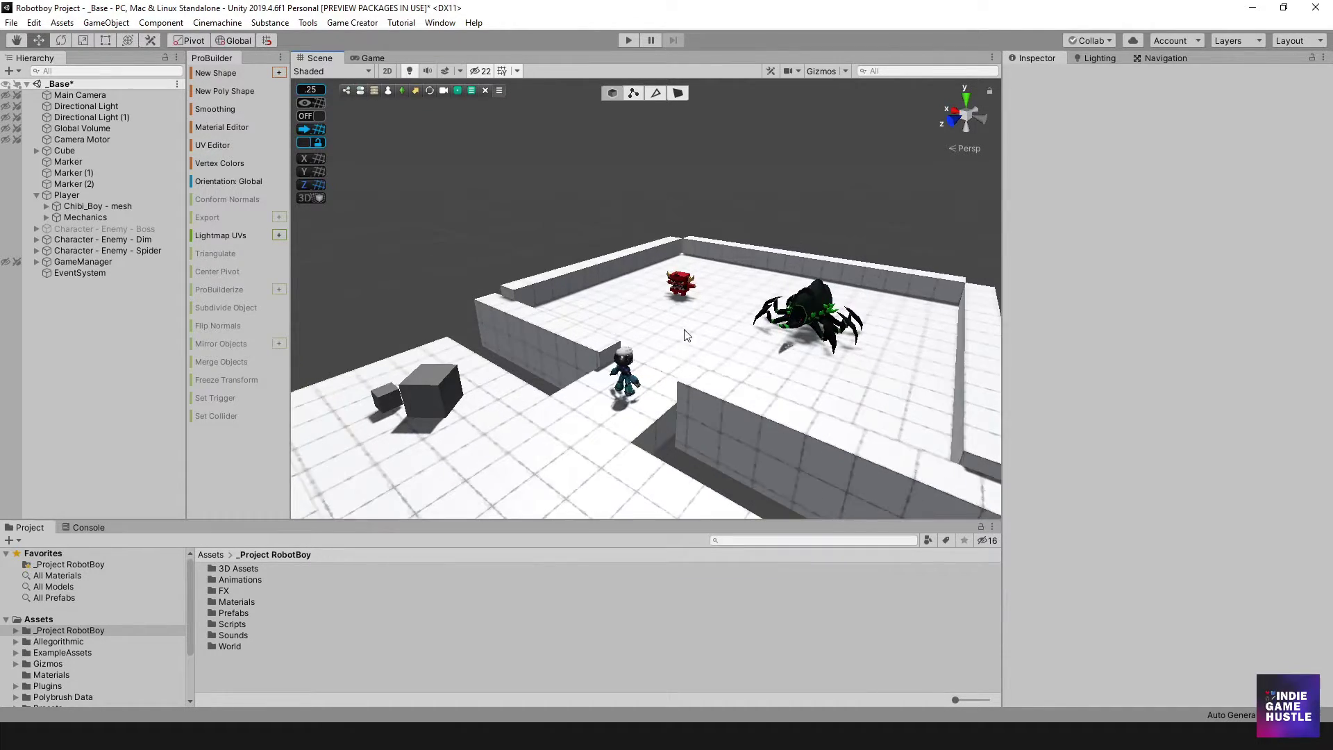
{"action": "left_click_drag", "start_coordinate": [808, 369], "coordinate": [673, 343], "text": "alt"}
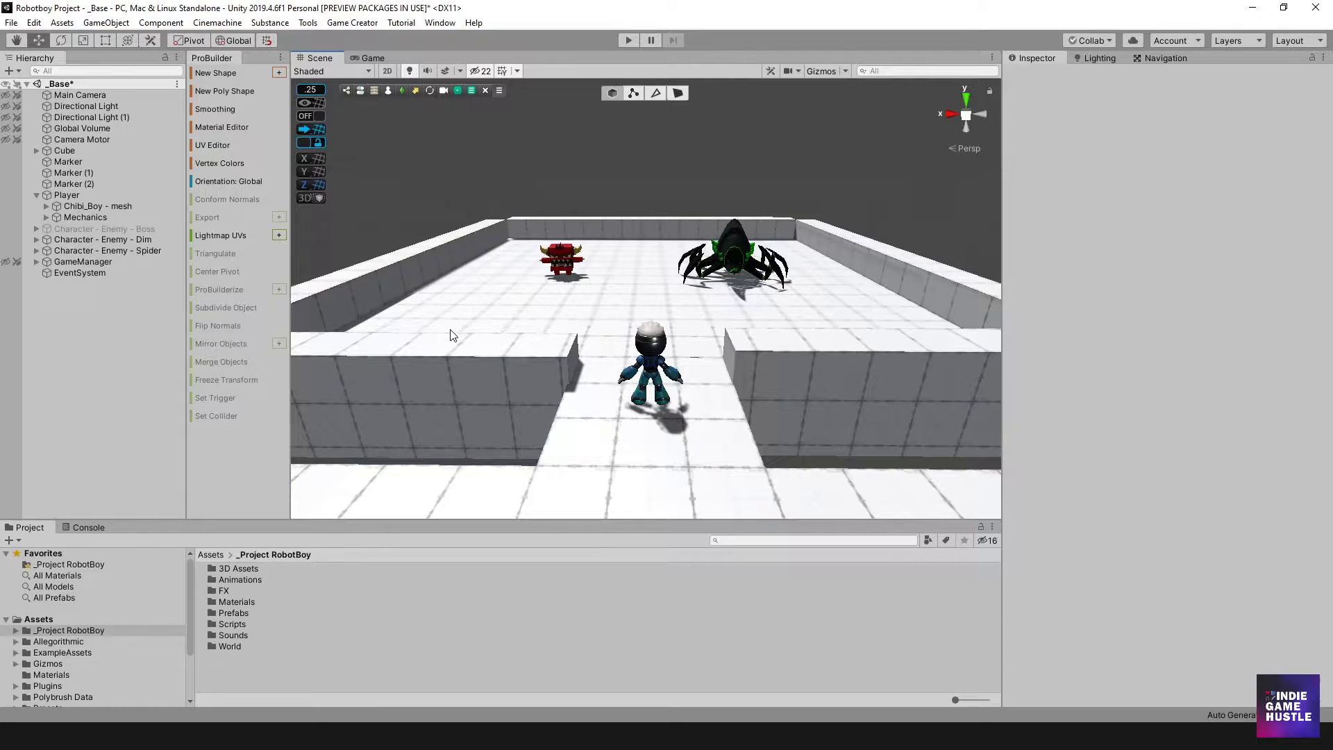
Step: Open the Actions of the Draw trigger inside Character - Enemy - Dim and locate its assigned melee shield asset in the project
{"action": "left_click", "coordinate": [82, 240]}
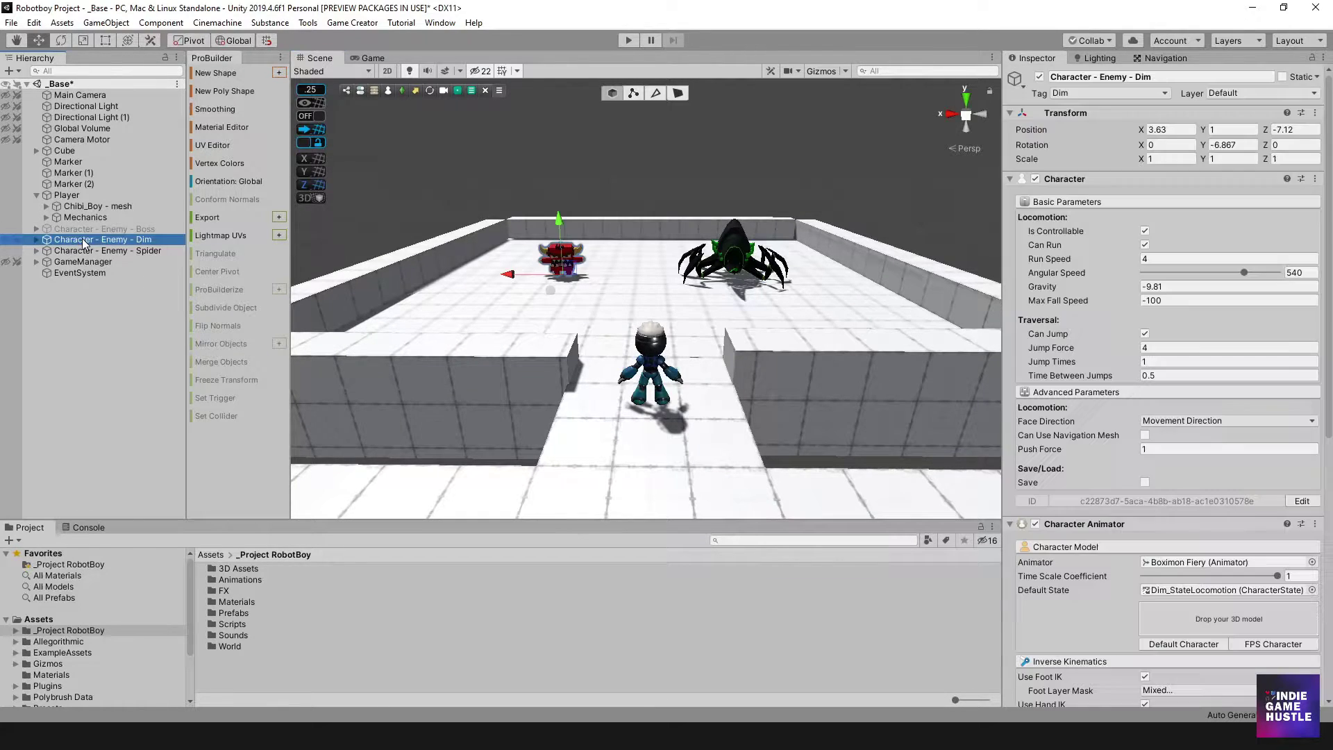
{"action": "left_click", "coordinate": [36, 240]}
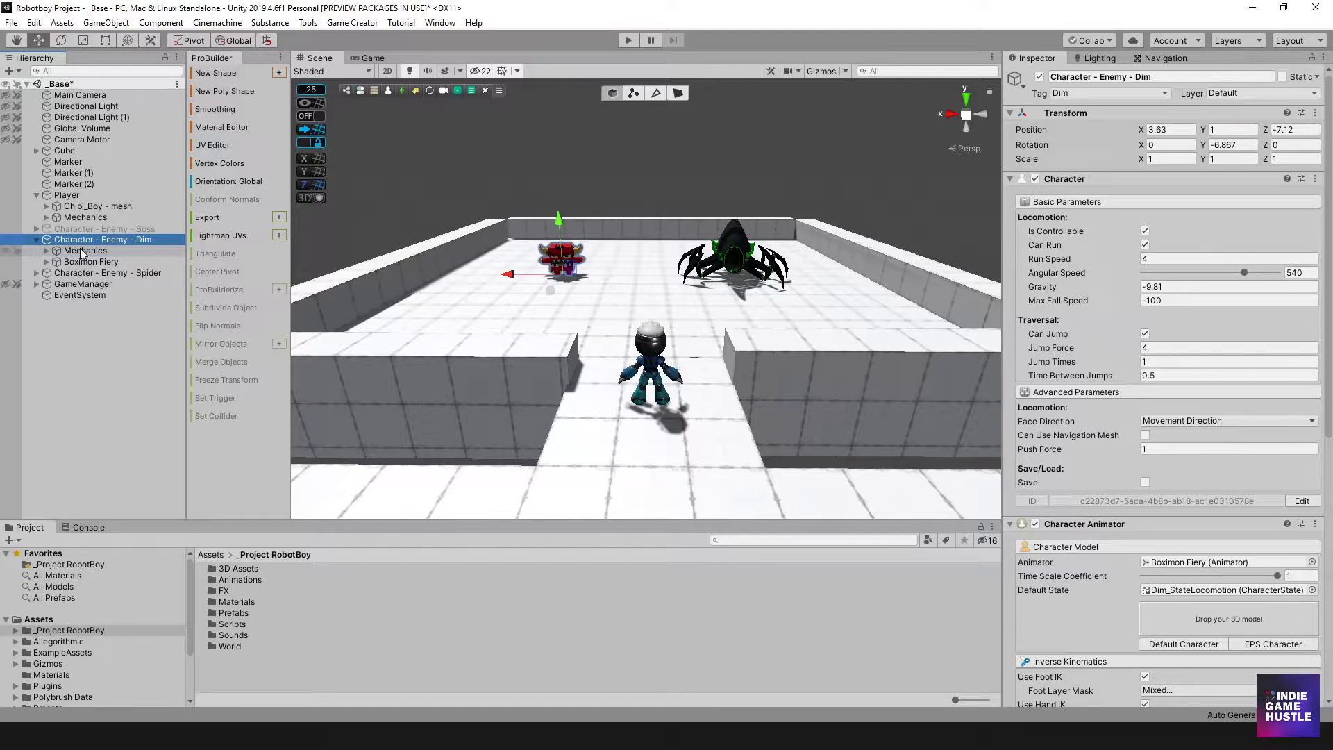
{"action": "left_click", "coordinate": [46, 251]}
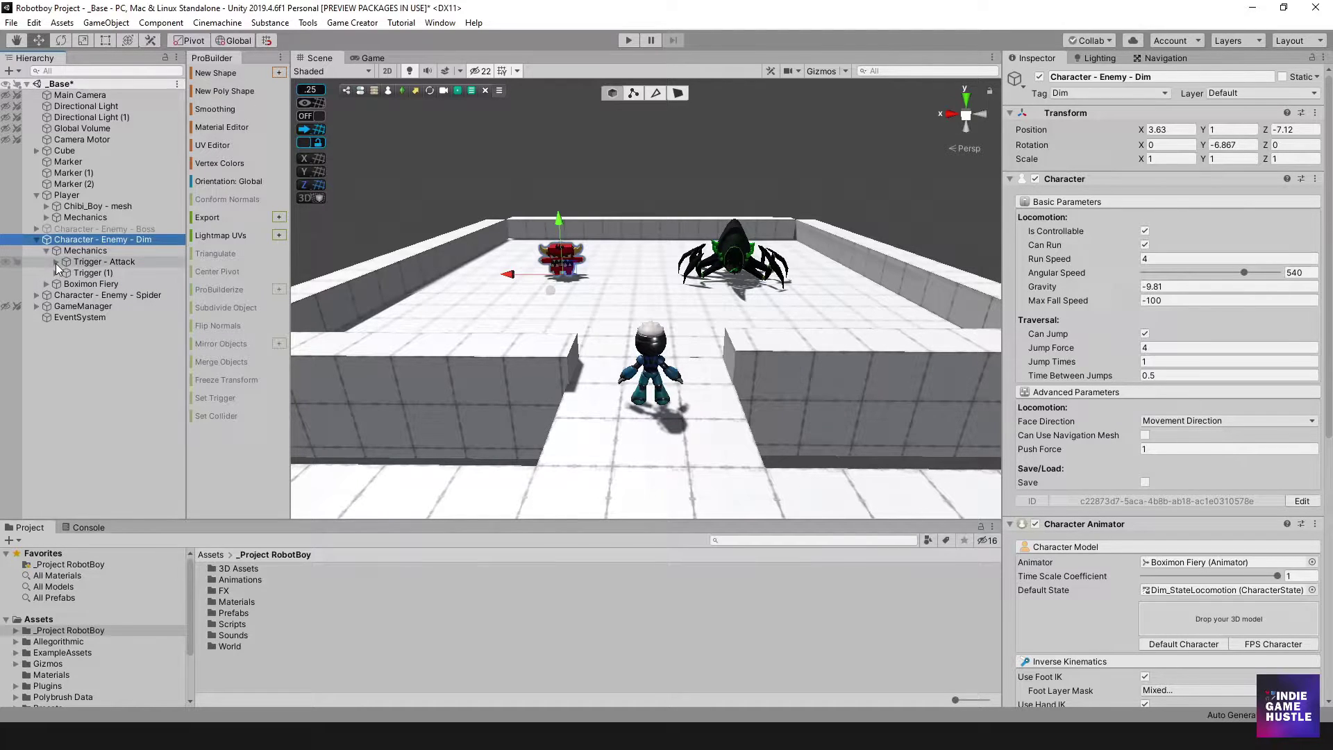
{"action": "left_click", "coordinate": [56, 262]}
{"action": "left_click", "coordinate": [66, 273]}
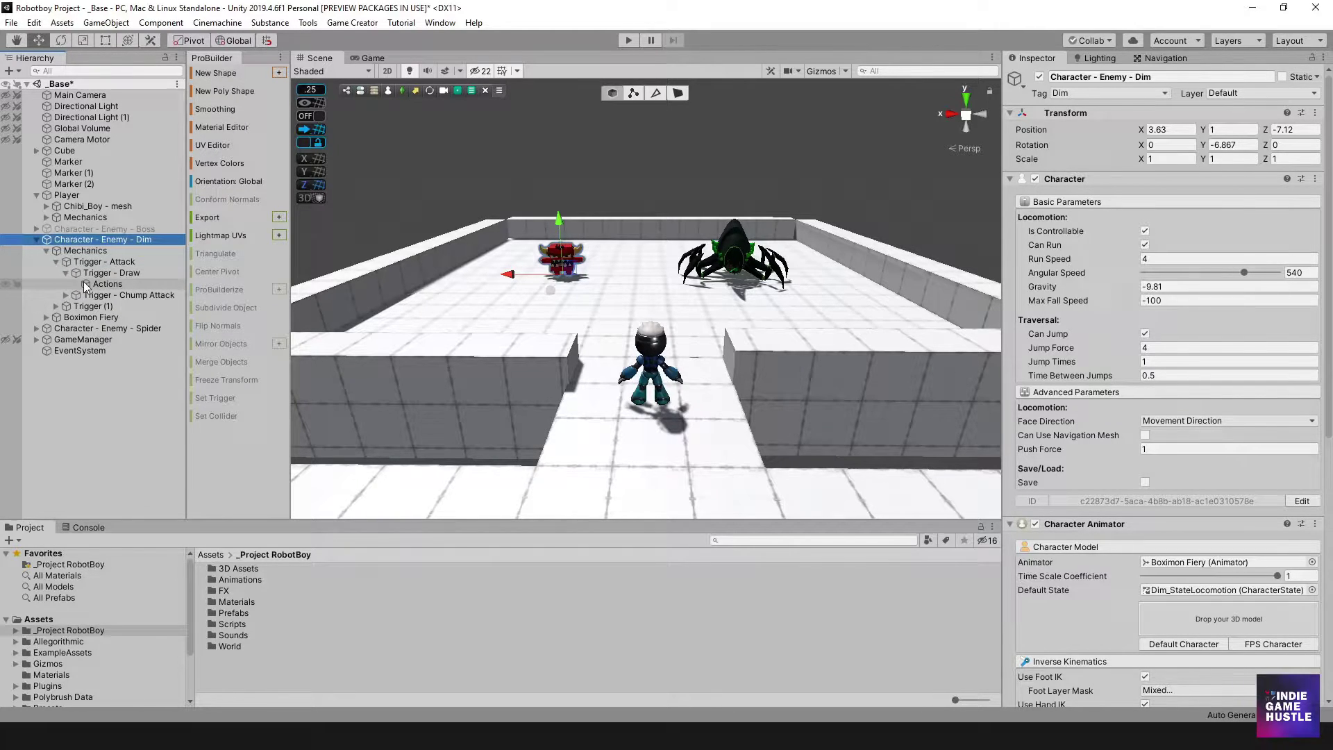
{"action": "left_click", "coordinate": [108, 283]}
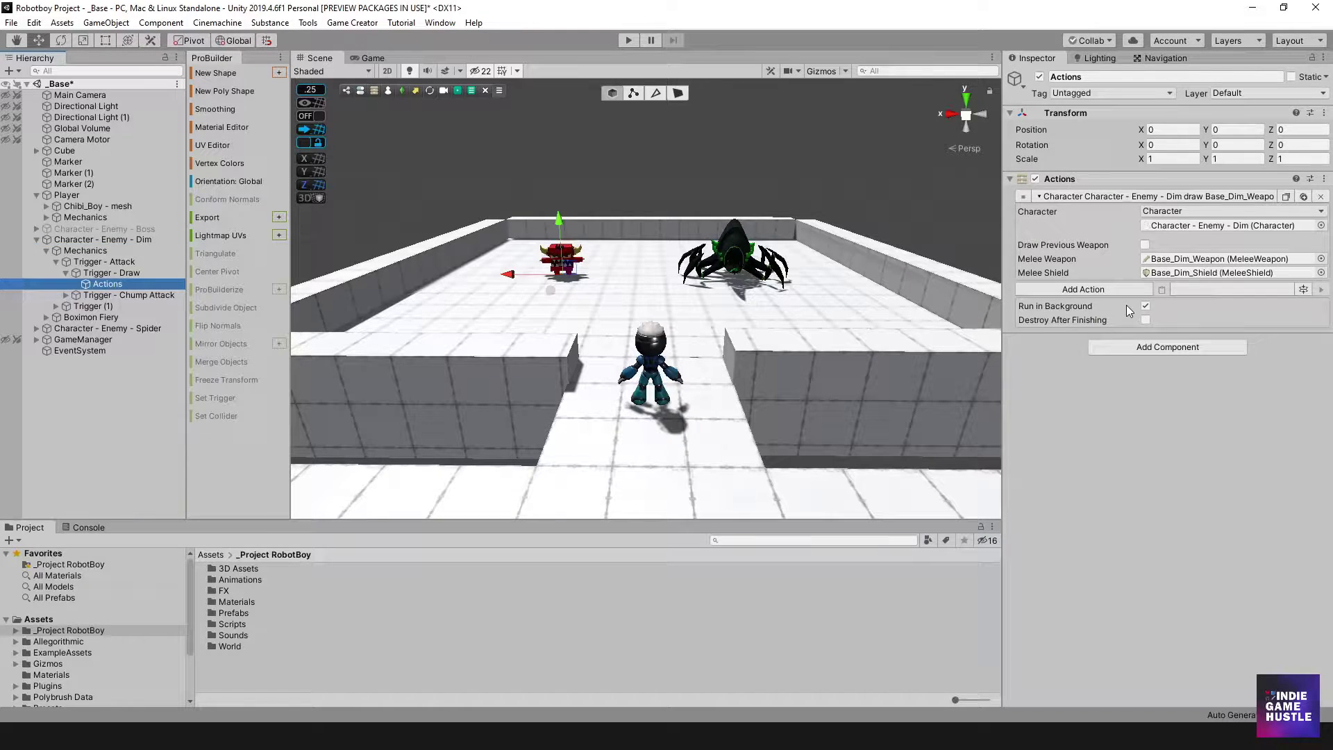
{"action": "left_click", "coordinate": [1180, 273]}
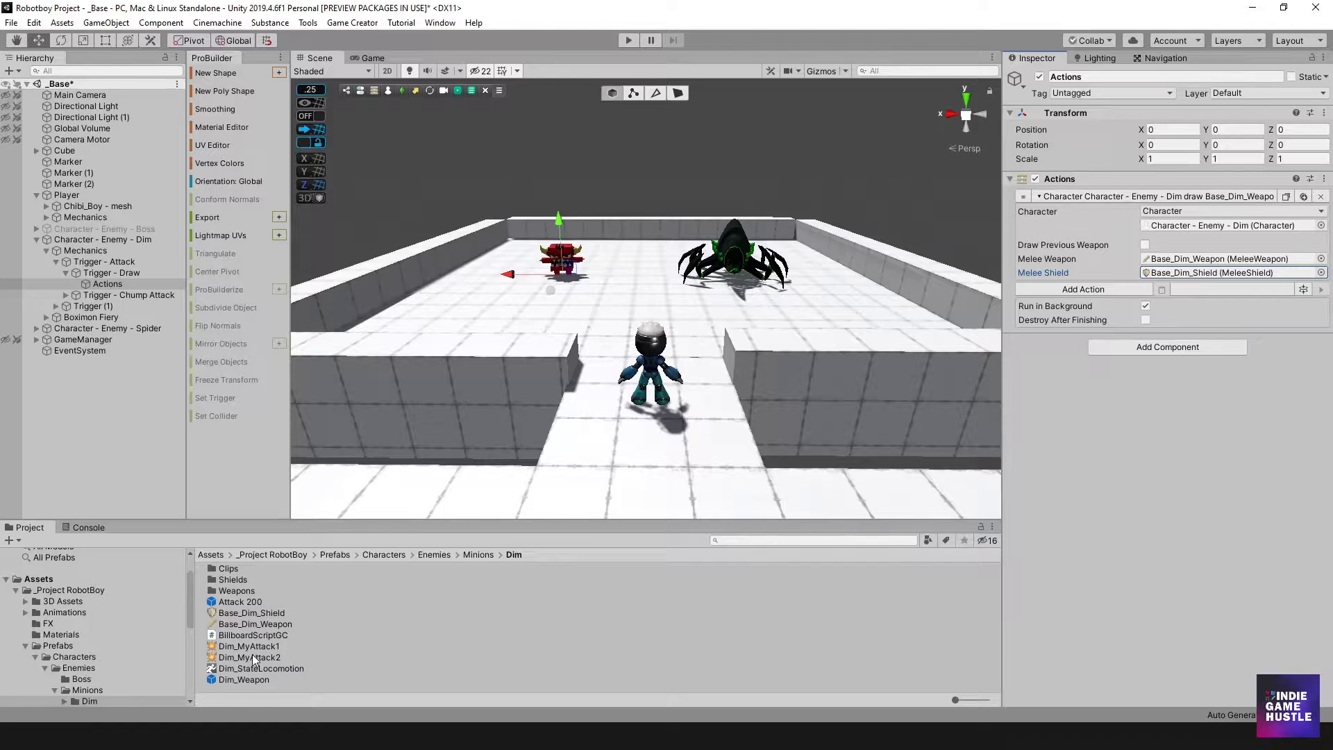
Step: Examine the Base_Dim_Weapon asset's combo and hit reaction settings
{"action": "left_click", "coordinate": [271, 623]}
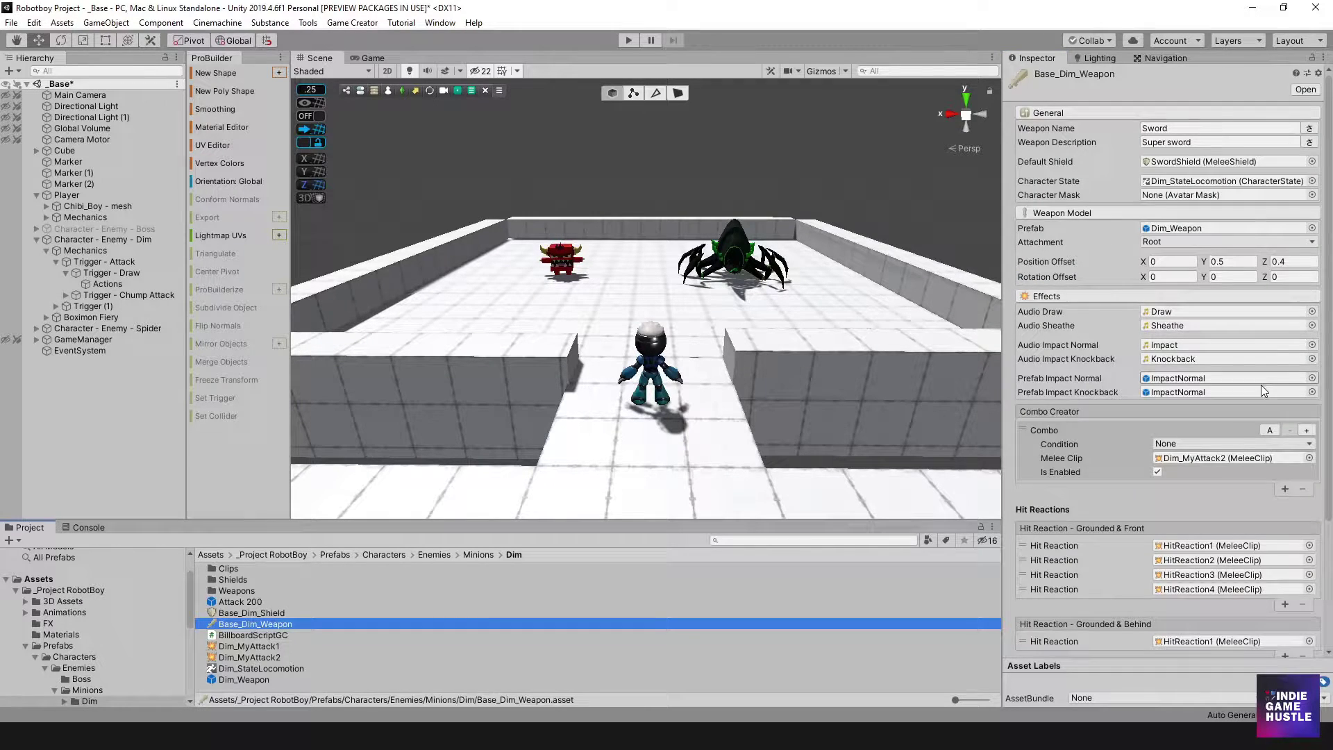
{"action": "scroll", "coordinate": [1260, 385], "scroll_direction": "down", "scroll_amount": 3}
{"action": "scroll", "coordinate": [1186, 358], "scroll_direction": "up", "scroll_amount": 2}
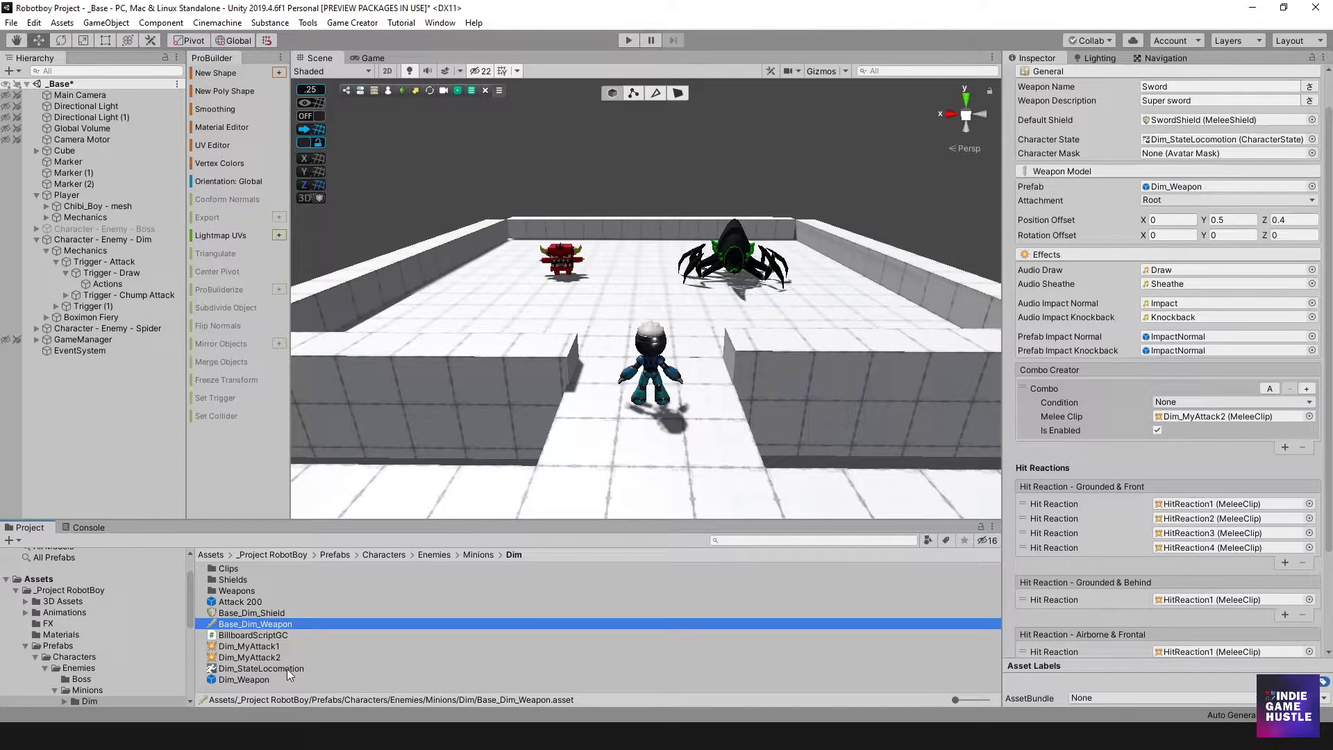
Step: Add a Change Attribute action to the On Hit list of the Dim_MyAttack2 melee clip
{"action": "left_click", "coordinate": [253, 655]}
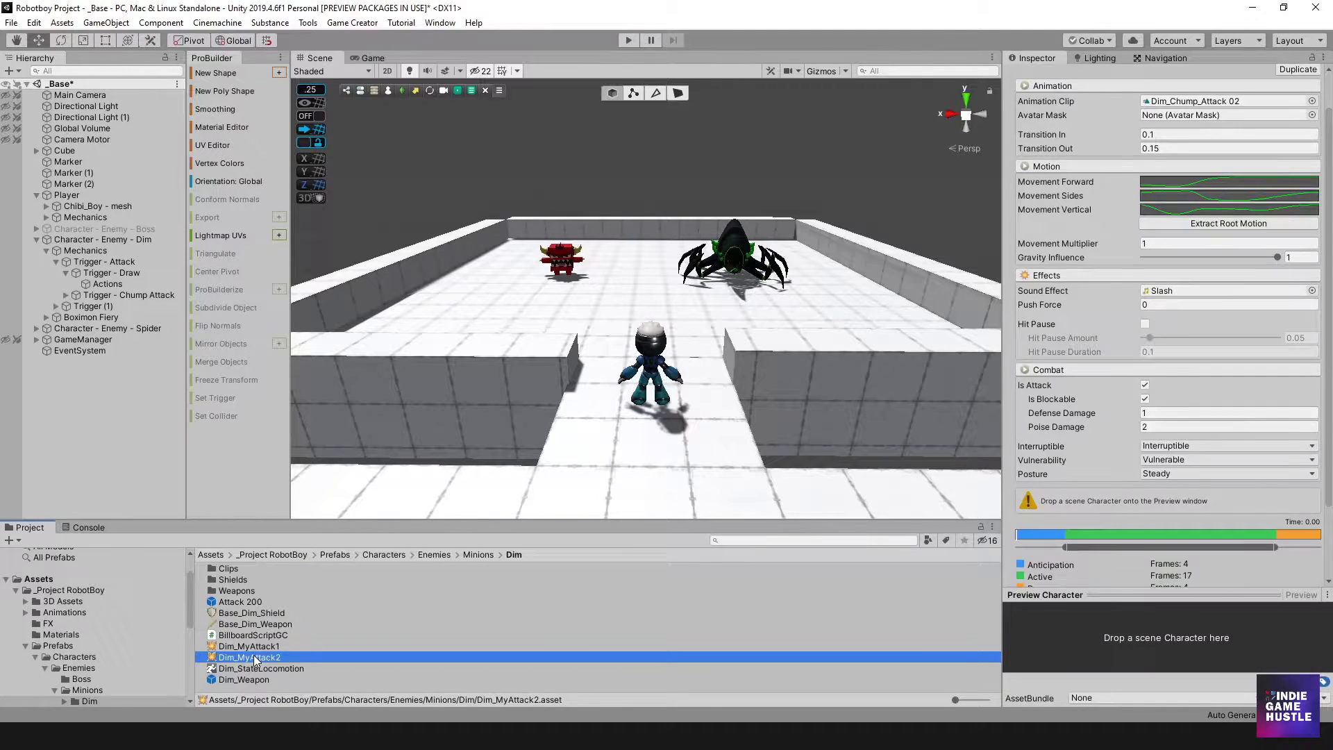
{"action": "scroll", "coordinate": [1145, 188], "scroll_direction": "up", "scroll_amount": 2}
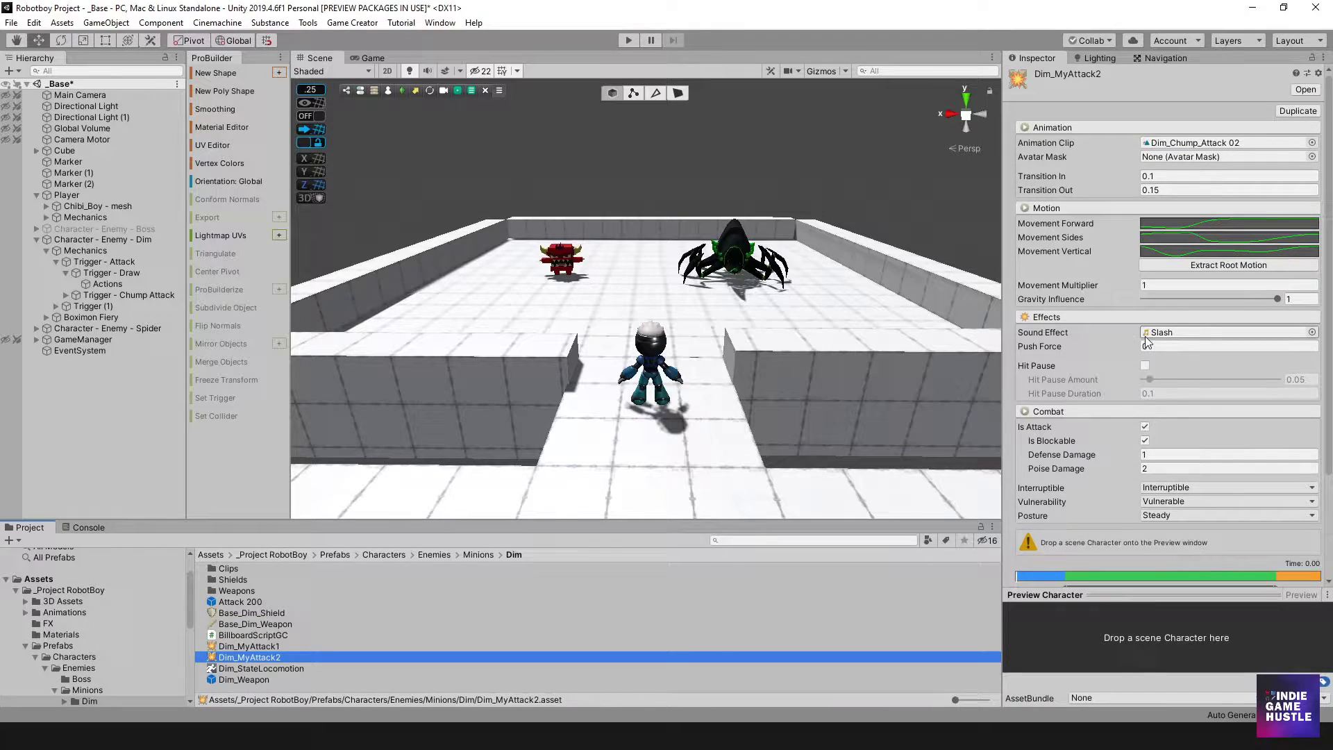
{"action": "scroll", "coordinate": [1135, 243], "scroll_direction": "down", "scroll_amount": 4}
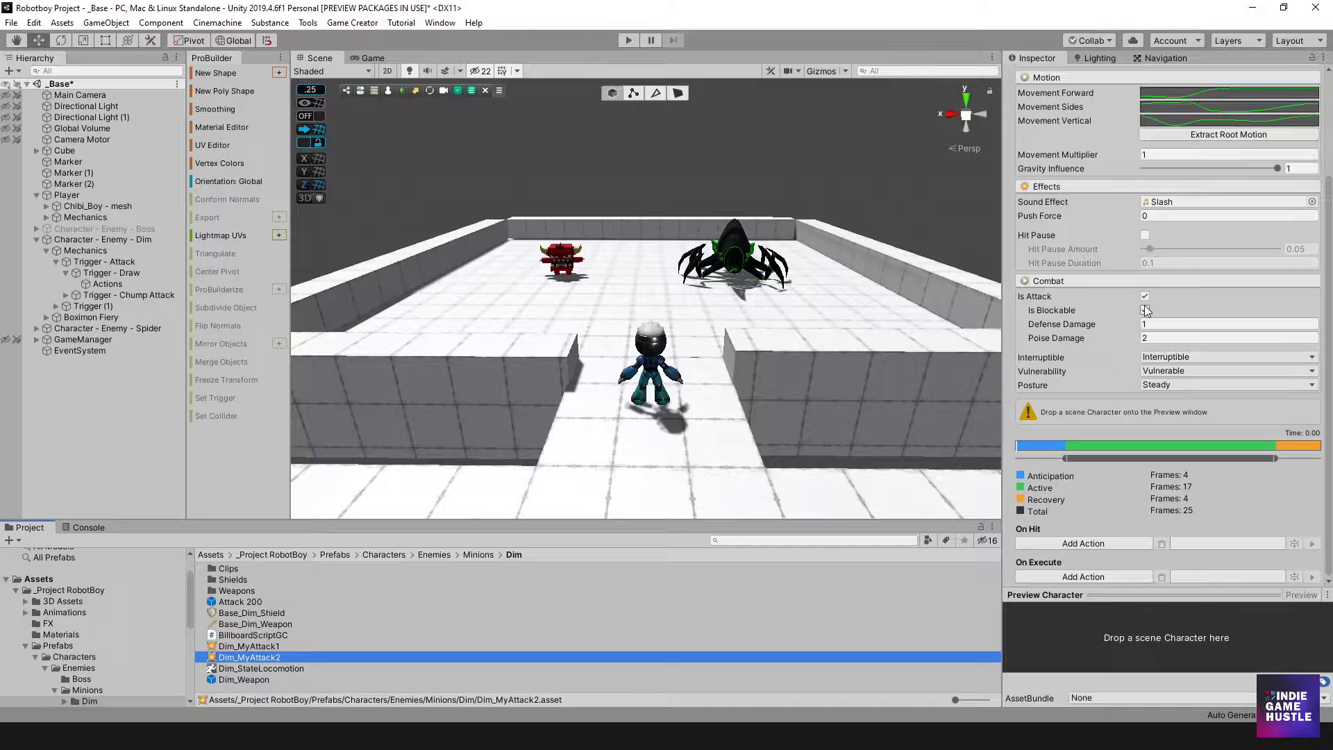
{"action": "left_click", "coordinate": [1145, 310]}
{"action": "left_click", "coordinate": [1082, 543]}
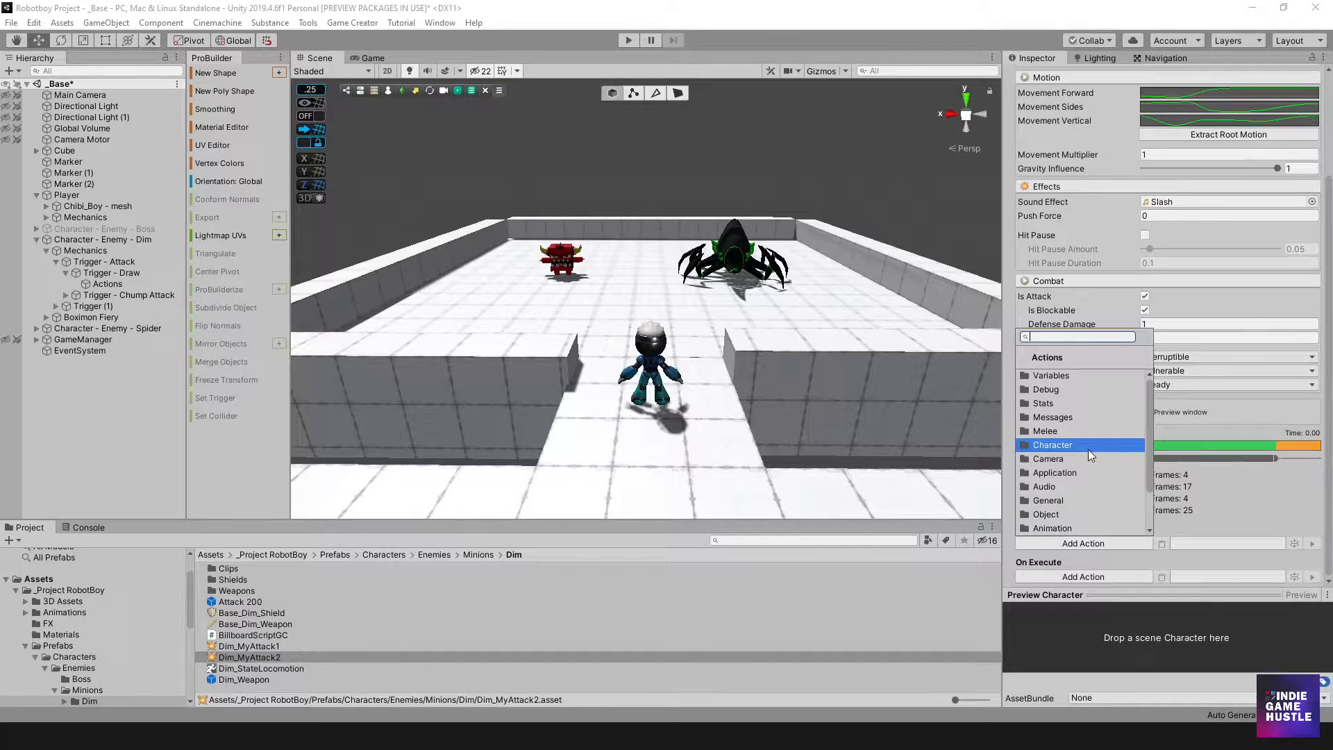
{"action": "left_click", "coordinate": [1079, 407]}
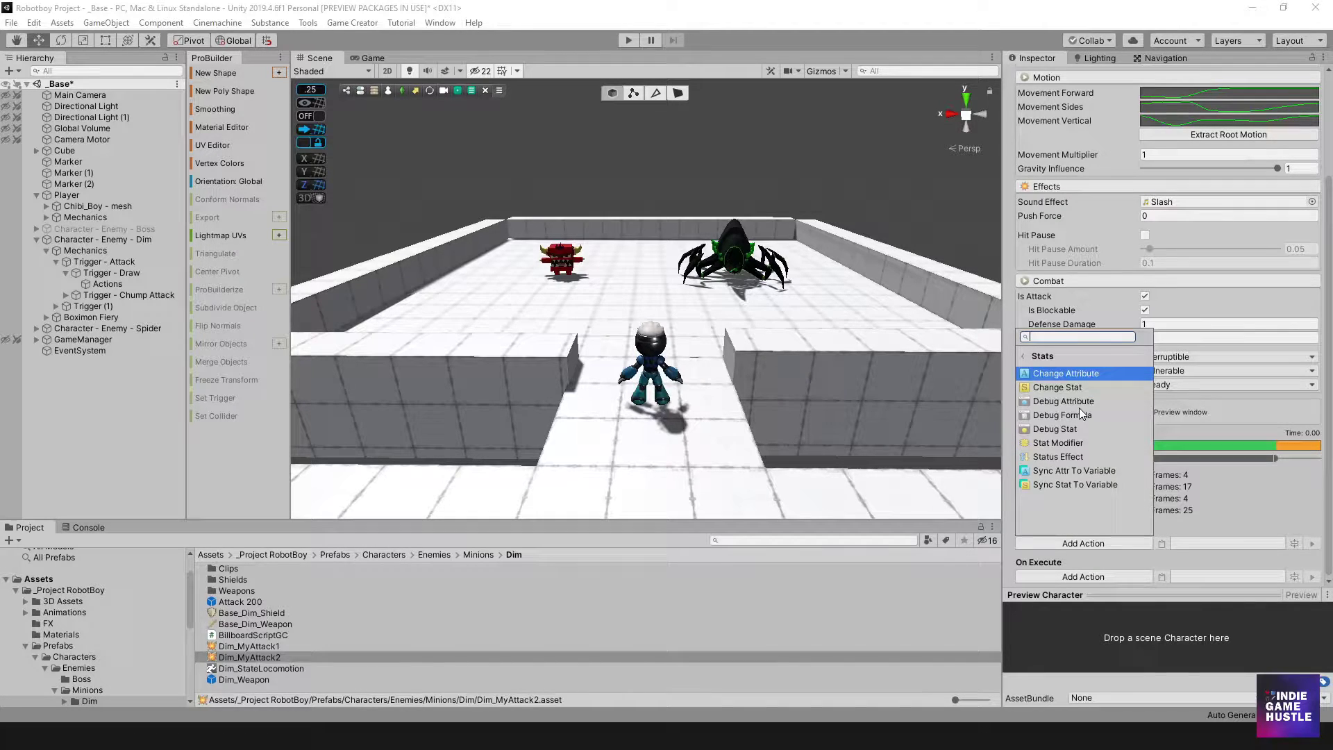
{"action": "left_click", "coordinate": [1069, 373]}
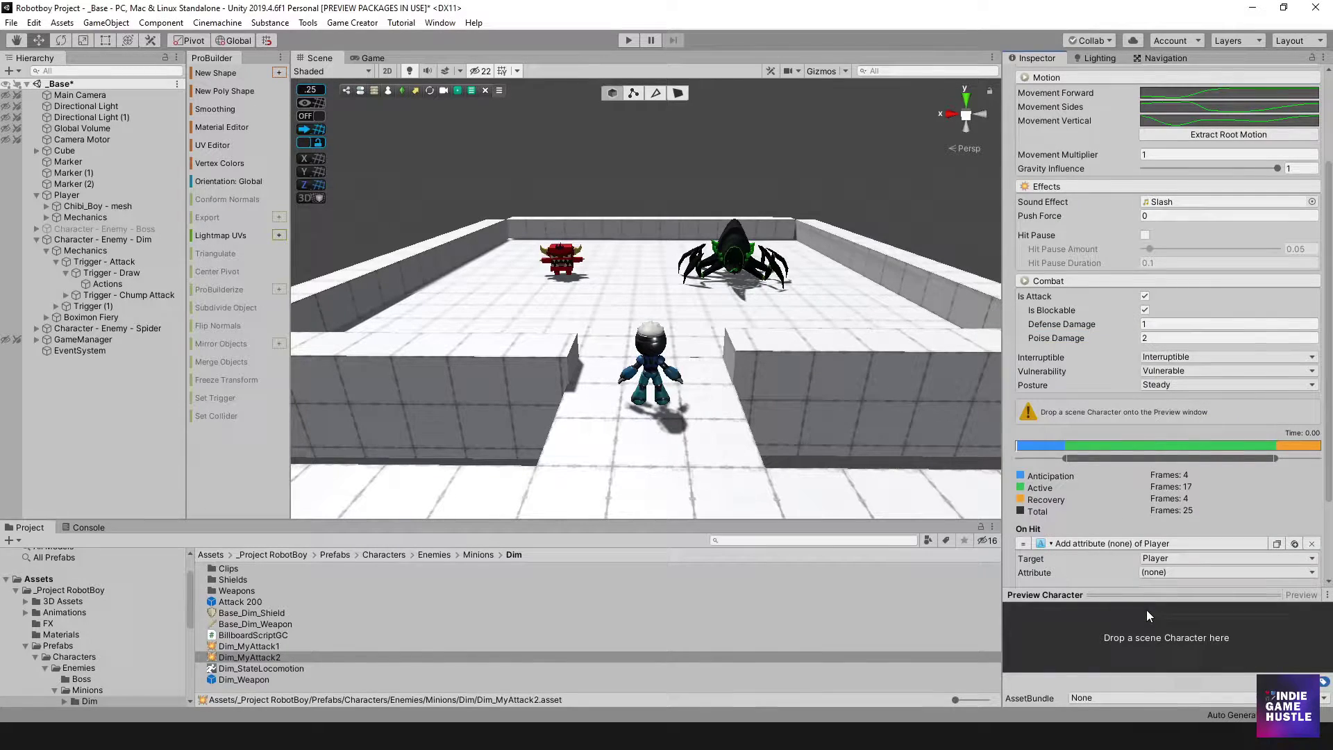
Step: Target the On Hit attribute action at the Invoker and choose health as its attribute
{"action": "scroll", "coordinate": [1118, 531], "scroll_direction": "down", "scroll_amount": 3}
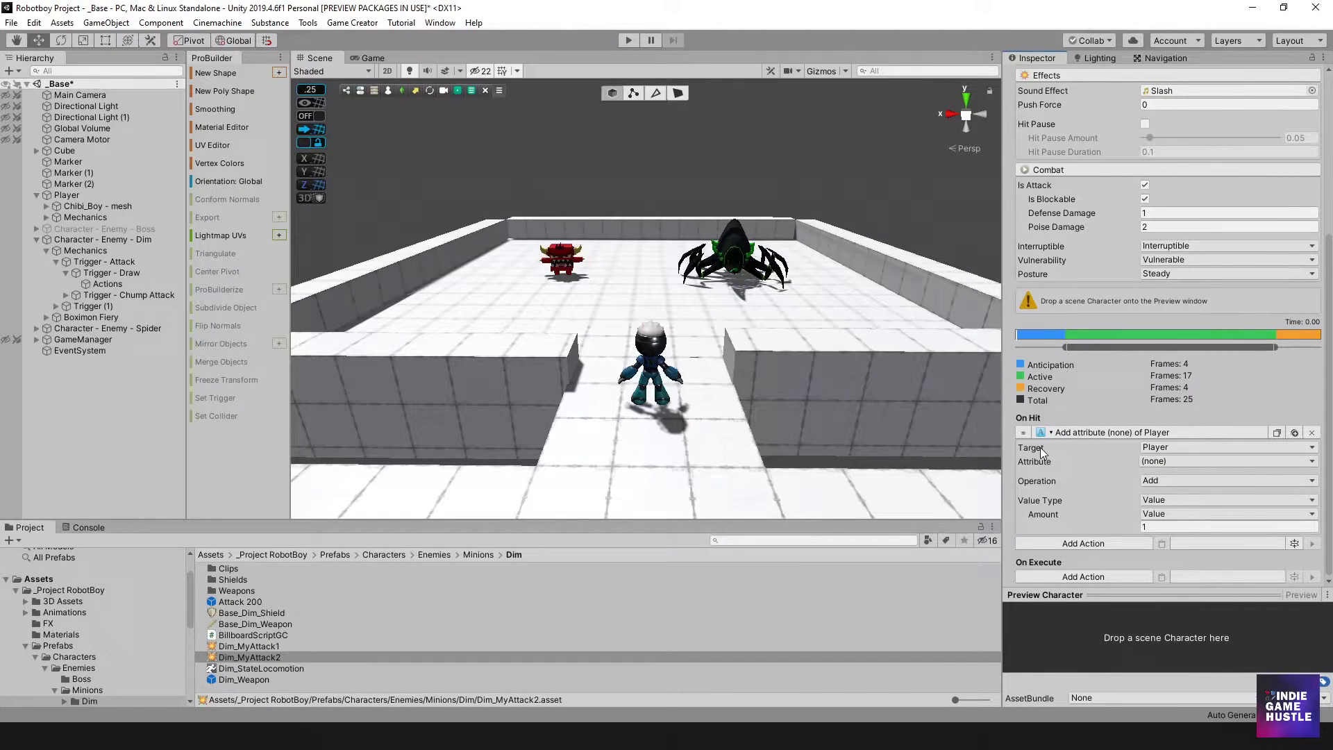
{"action": "left_click", "coordinate": [1173, 449]}
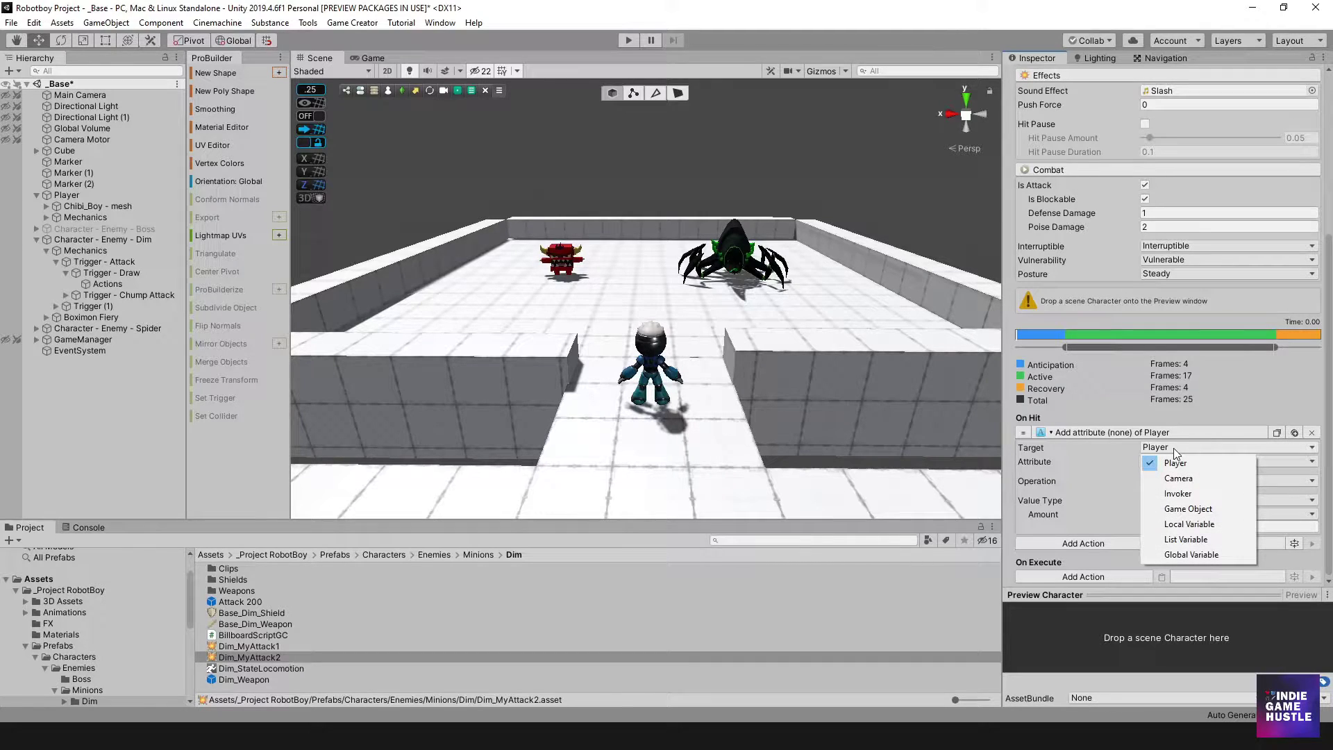
{"action": "left_click", "coordinate": [1178, 494]}
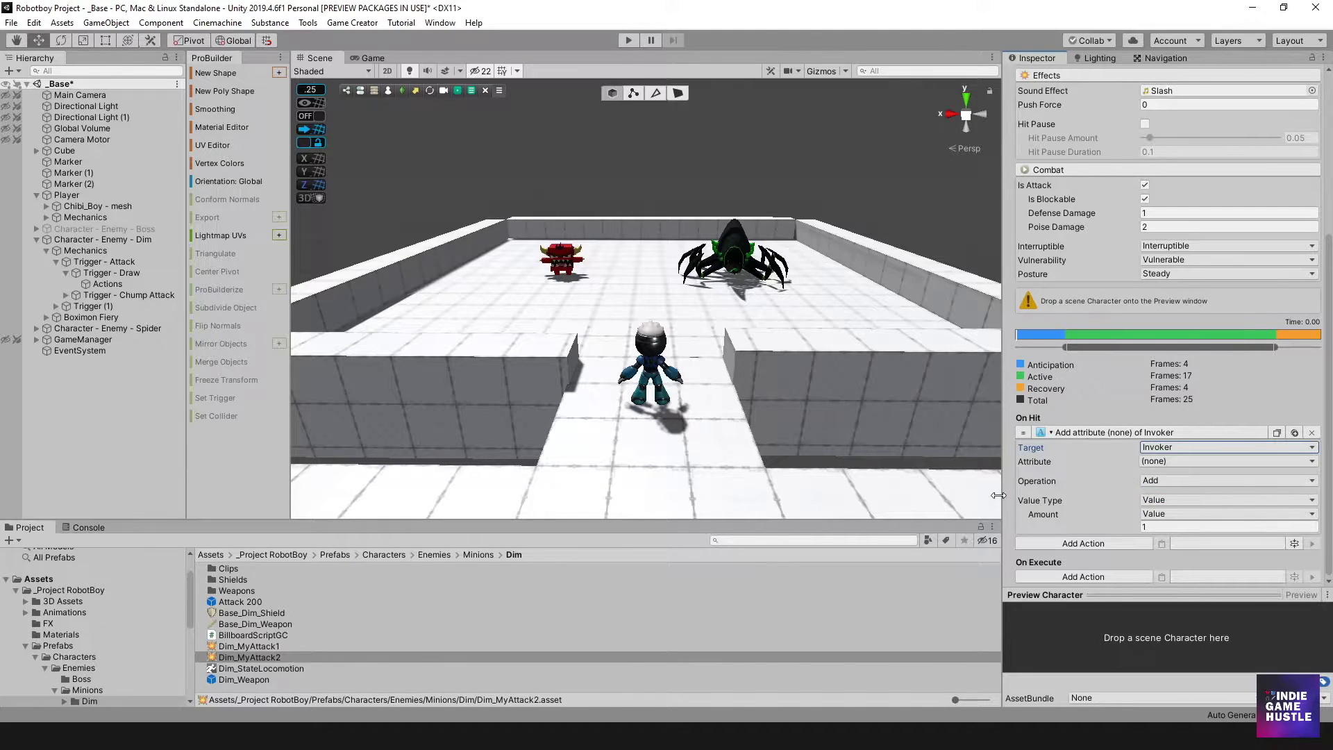
{"action": "left_click", "coordinate": [1152, 461]}
{"action": "left_click", "coordinate": [1166, 494]}
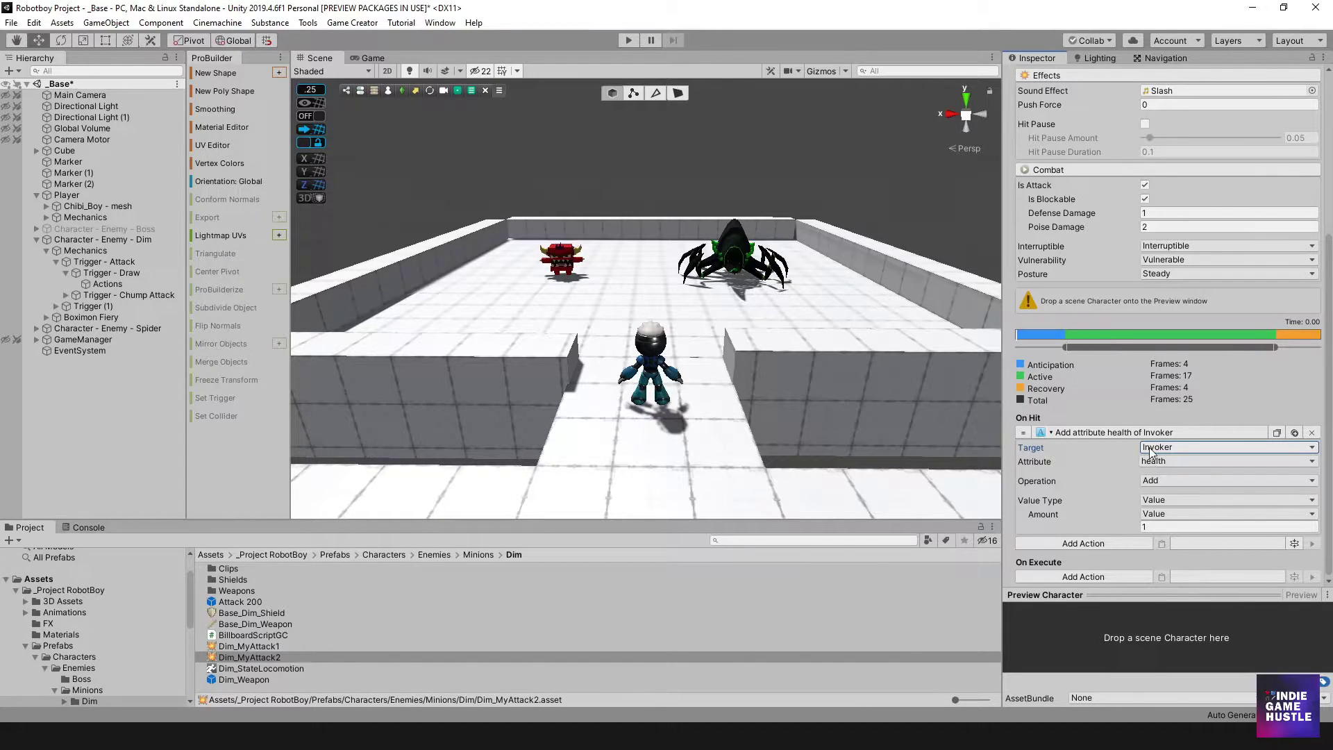
{"action": "left_click", "coordinate": [1164, 459]}
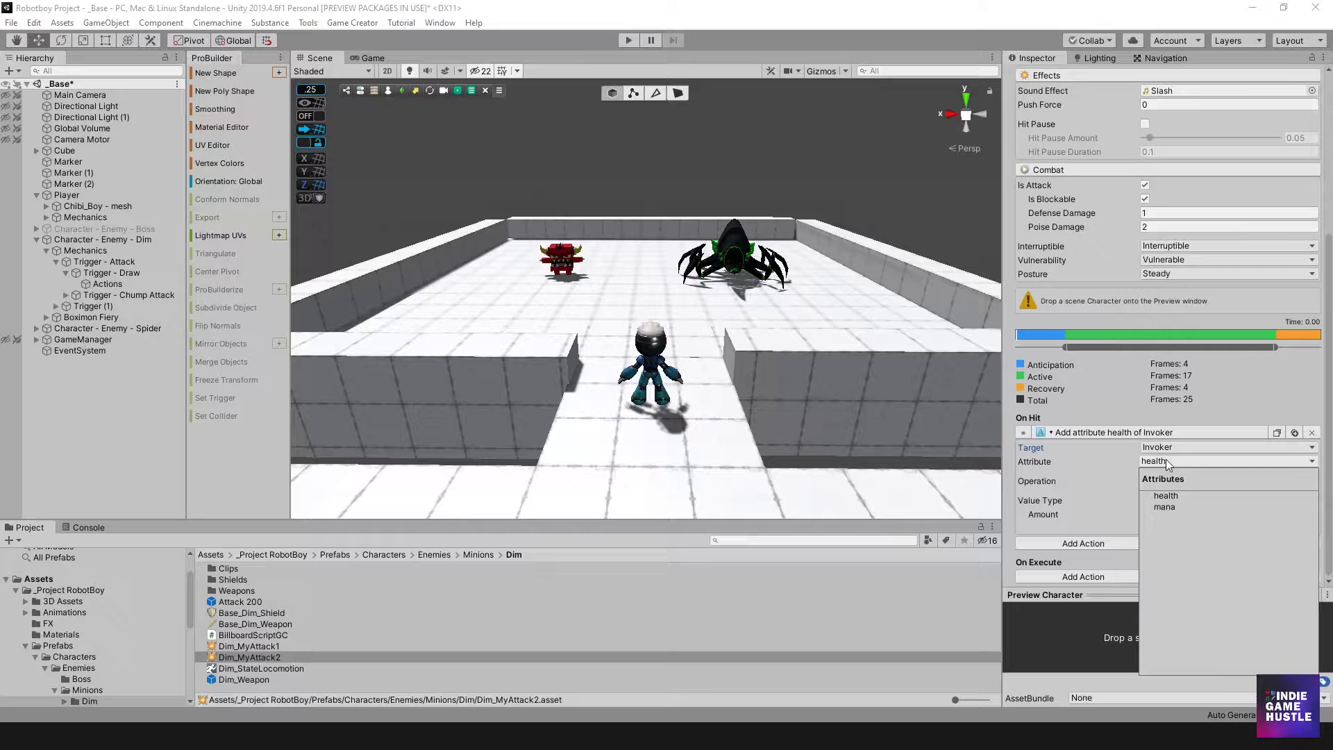
{"action": "left_click", "coordinate": [1161, 496]}
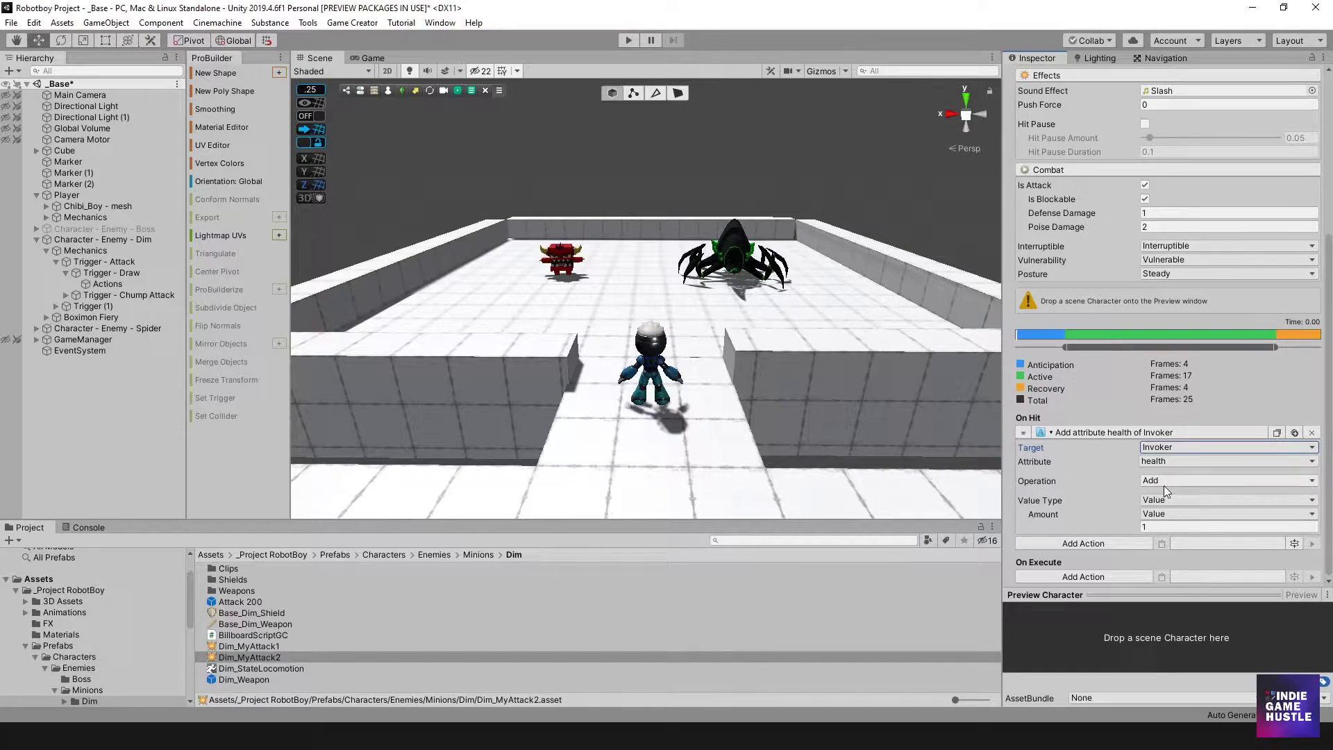
Step: Set the health action's operation to Subtract with an amount of 20
{"action": "left_click", "coordinate": [1162, 481]}
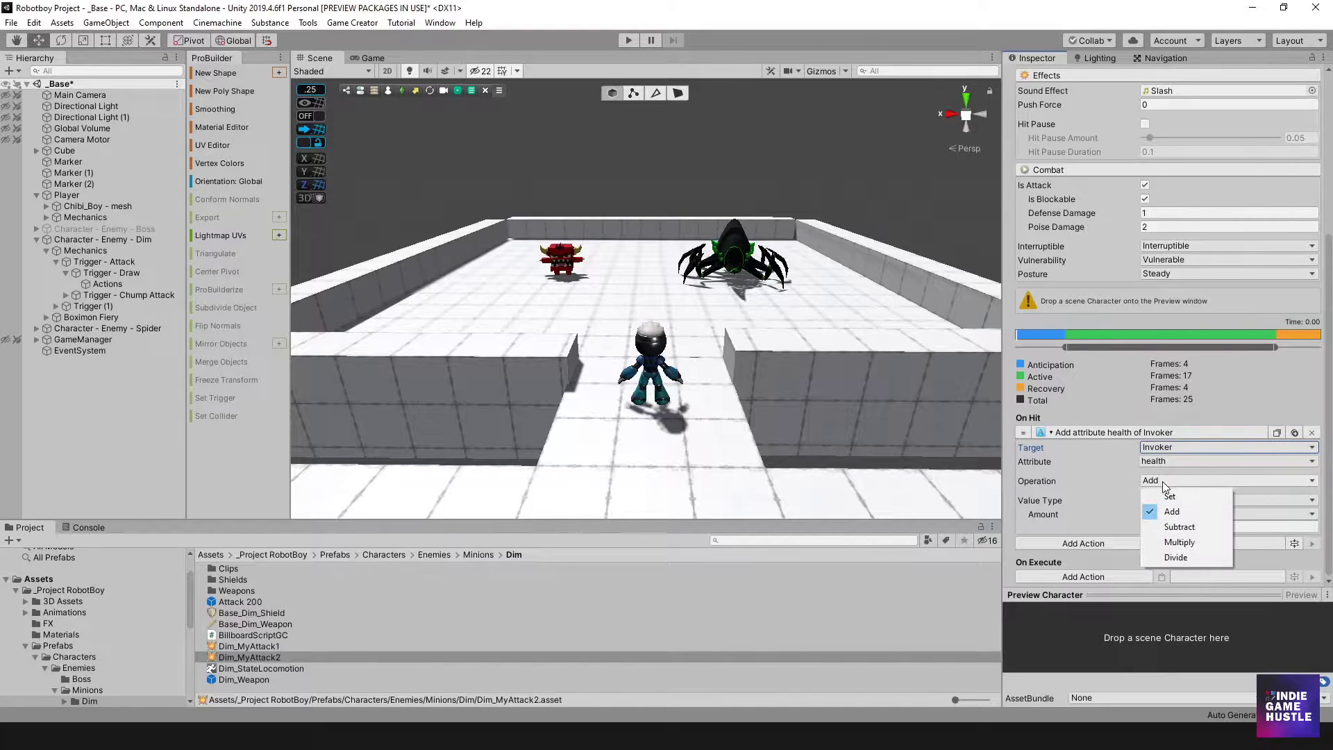
{"action": "left_click", "coordinate": [1176, 524]}
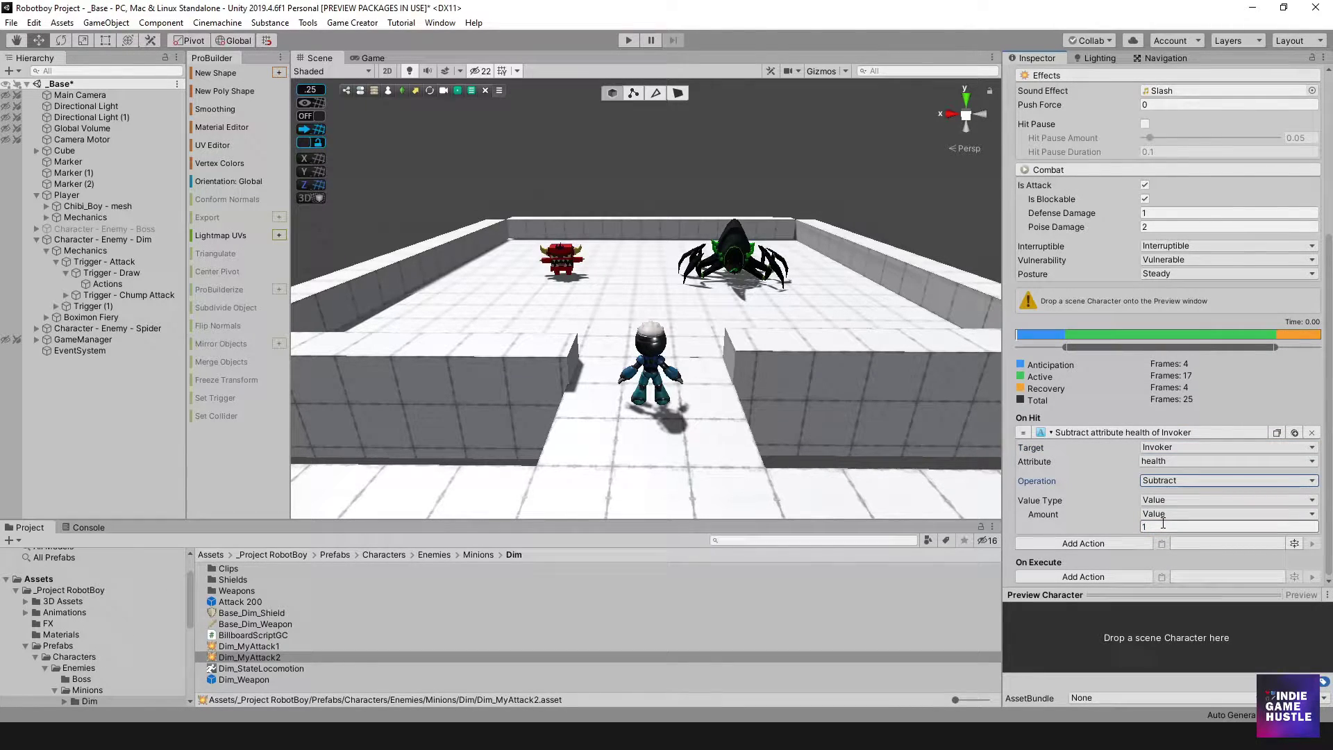
{"action": "left_click", "coordinate": [1160, 526]}
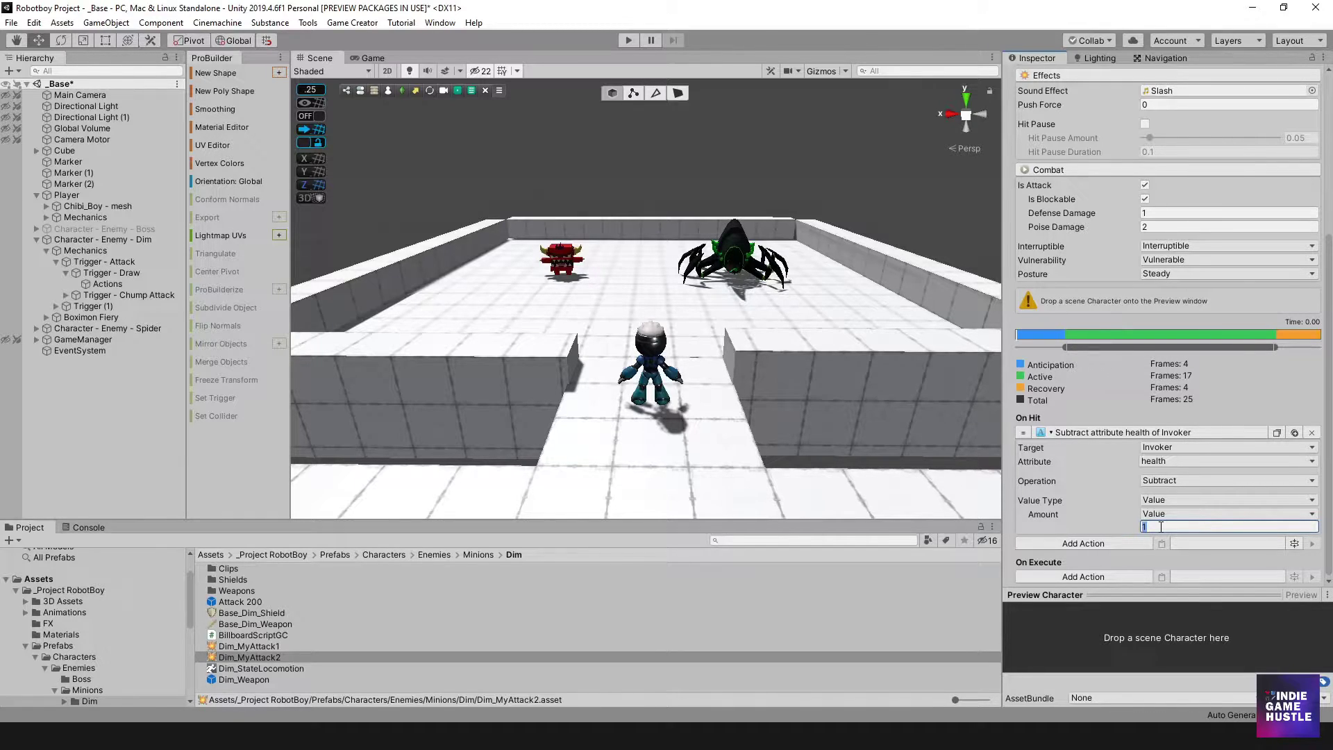
{"action": "type", "text": "20"}
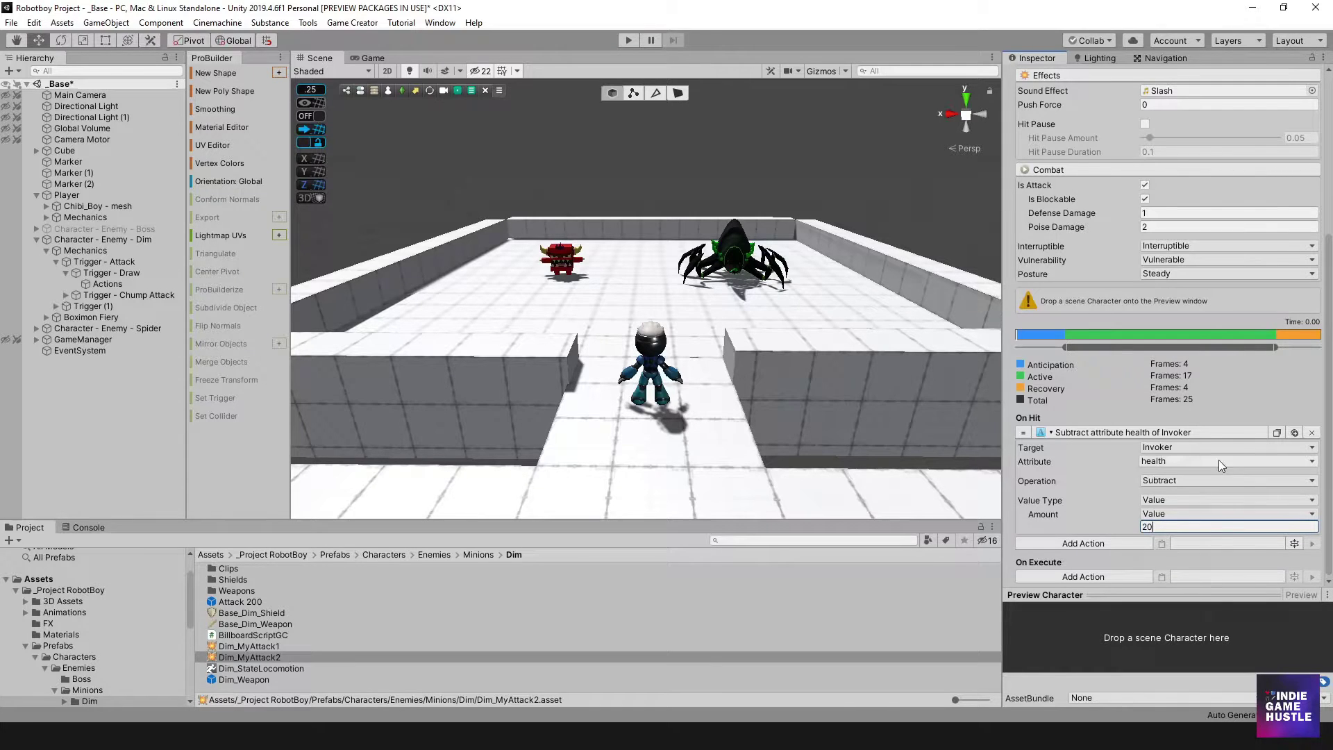
{"action": "left_click", "coordinate": [1163, 512]}
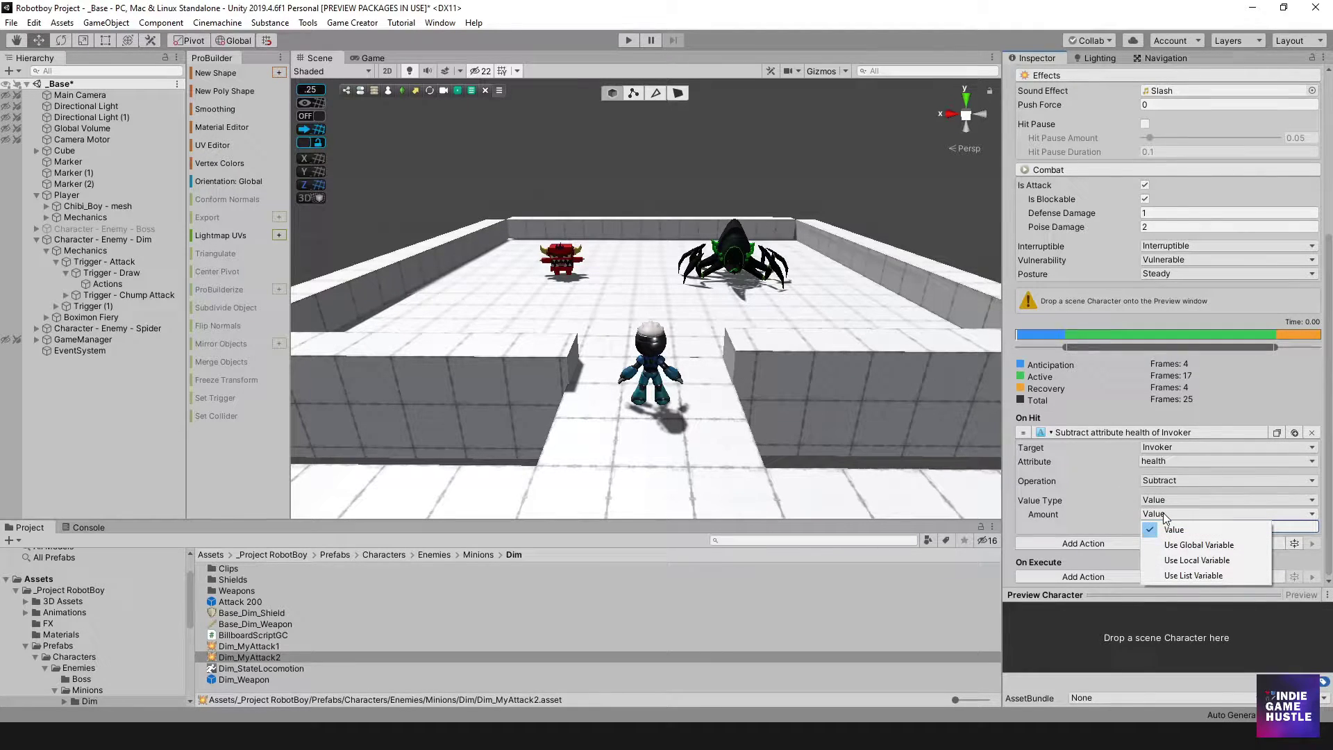
{"action": "left_click", "coordinate": [1163, 513]}
{"action": "left_click", "coordinate": [1164, 512]}
{"action": "left_click", "coordinate": [1176, 544]}
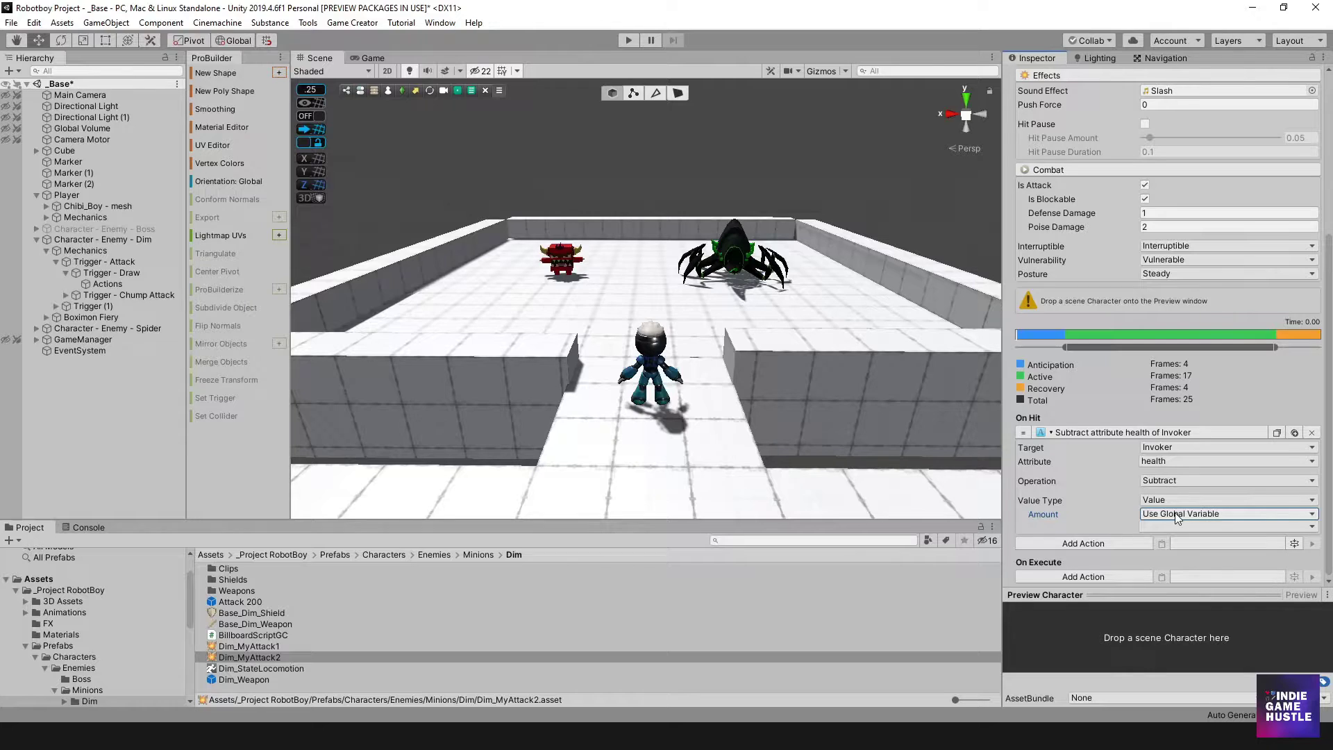
{"action": "left_click", "coordinate": [1173, 514]}
{"action": "left_click", "coordinate": [1186, 527]}
{"action": "left_click", "coordinate": [1176, 525]}
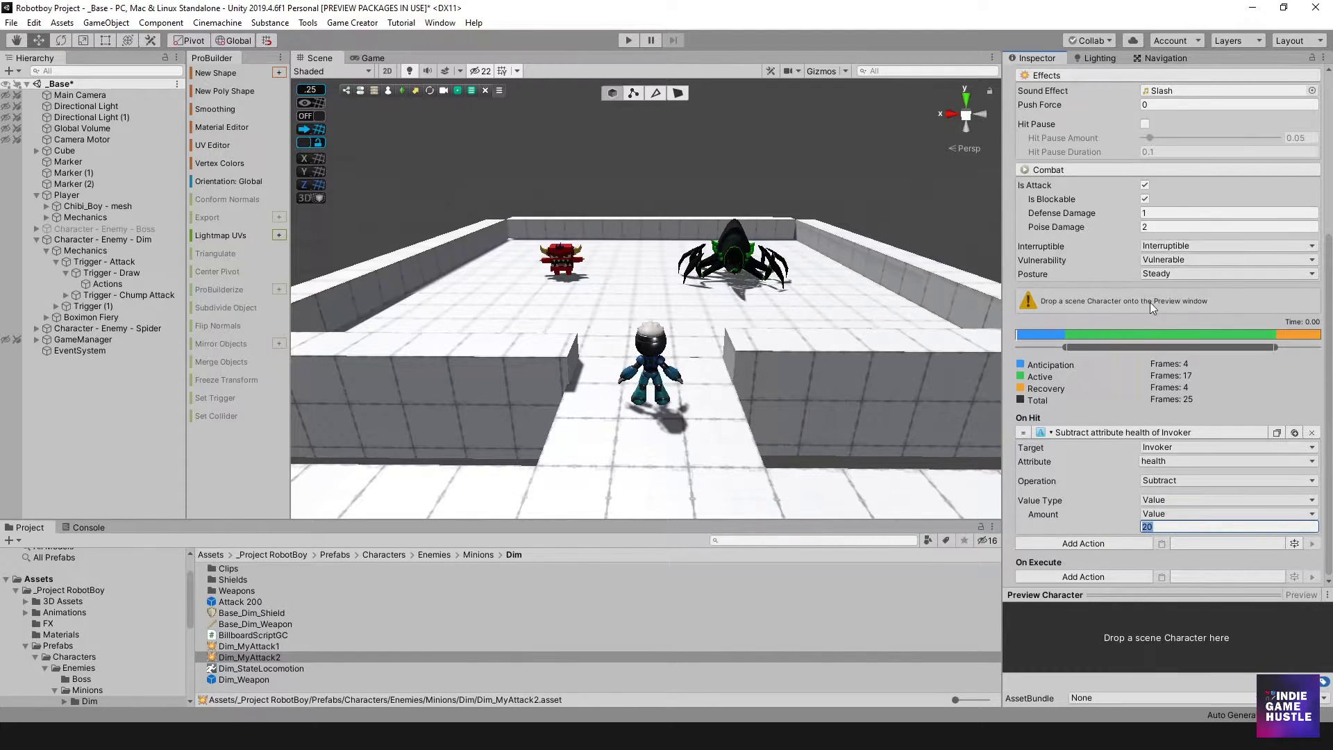
Step: Start play mode and run the player into the arena up to the Dim enemy to test its melee hit
{"action": "scroll", "coordinate": [1149, 301], "scroll_direction": "up", "scroll_amount": 5}
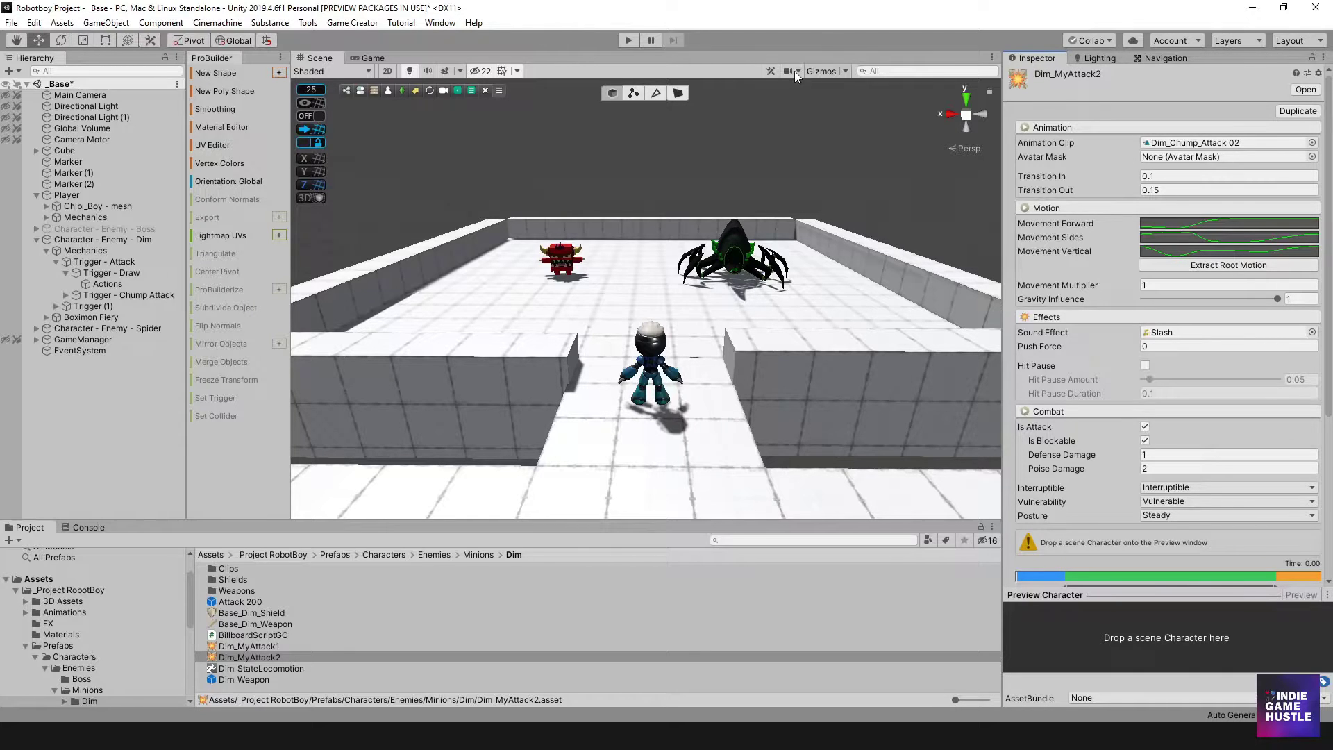
{"action": "left_click", "coordinate": [624, 41]}
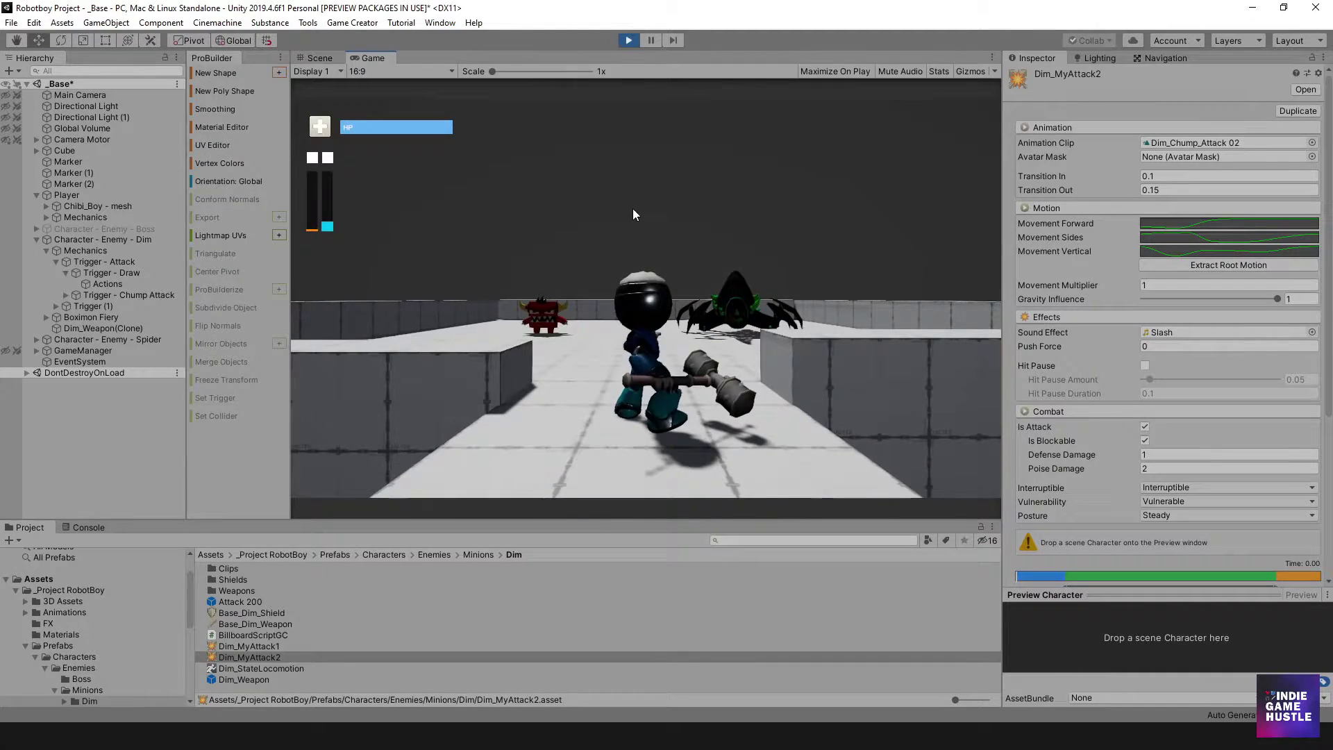
{"action": "left_click_drag", "start_coordinate": [632, 208], "coordinate": [614, 304]}
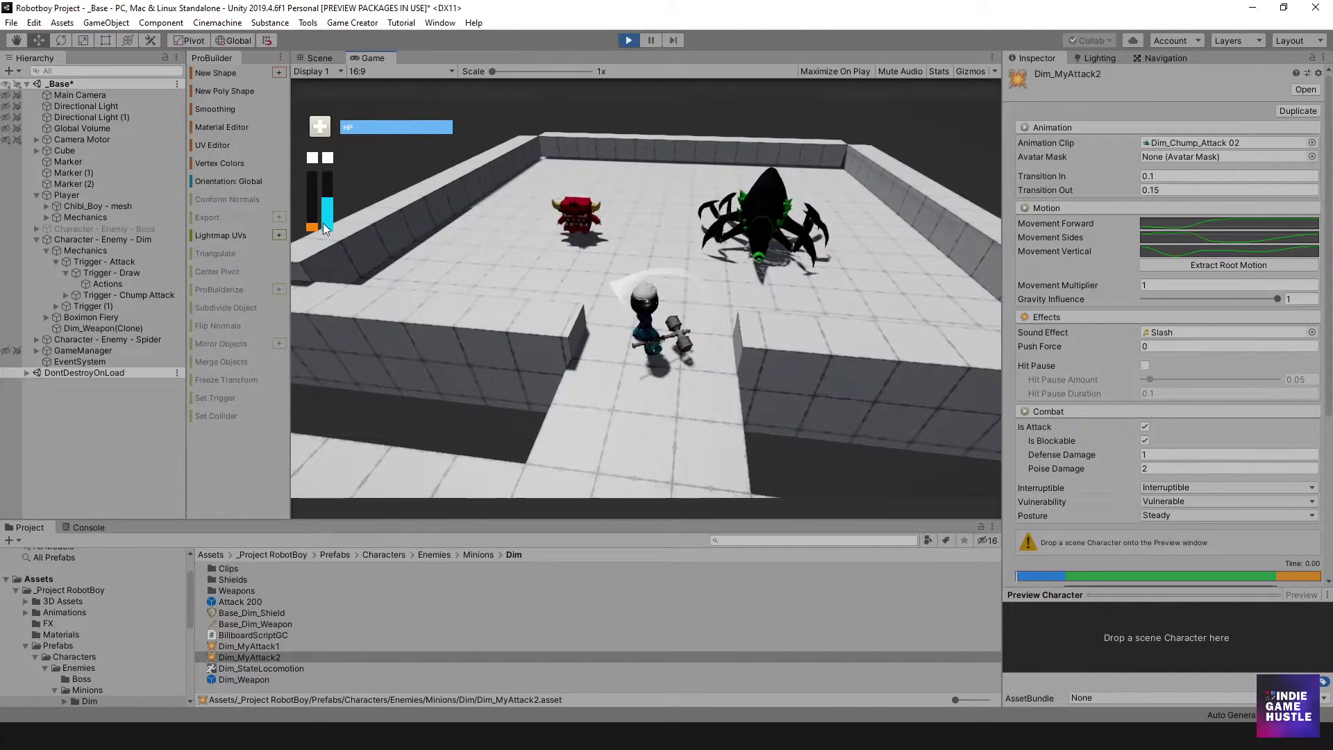
{"action": "key", "text": "s"}
{"action": "key", "text": "w"}
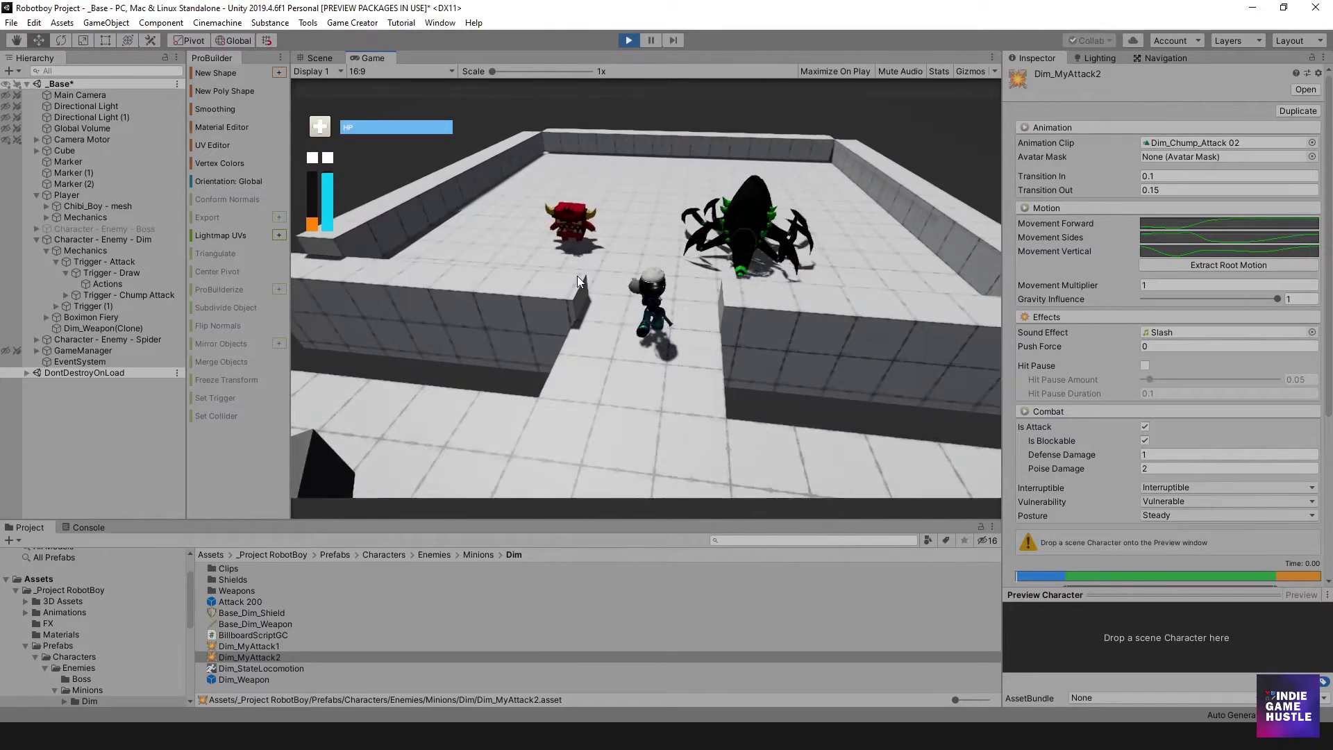
{"action": "key", "text": "w"}
{"action": "left_click", "coordinate": [577, 277]}
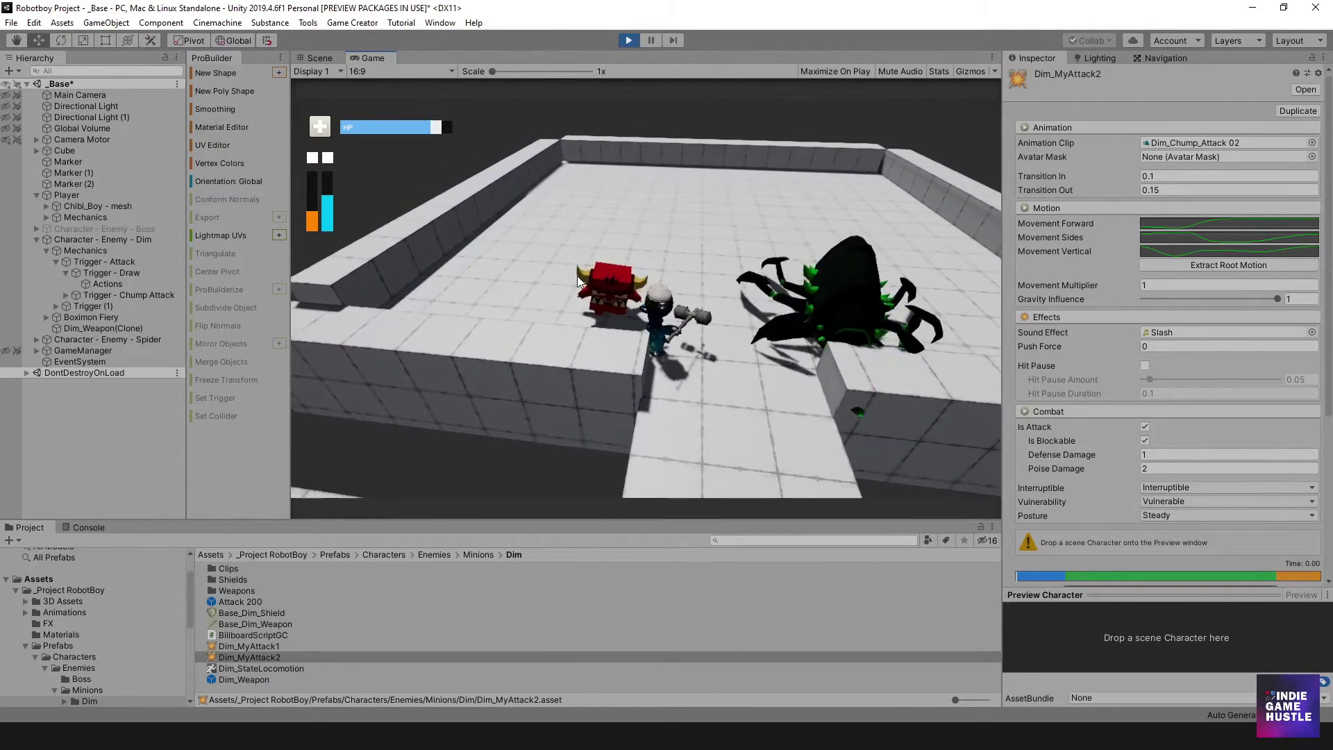
{"action": "key", "text": "w"}
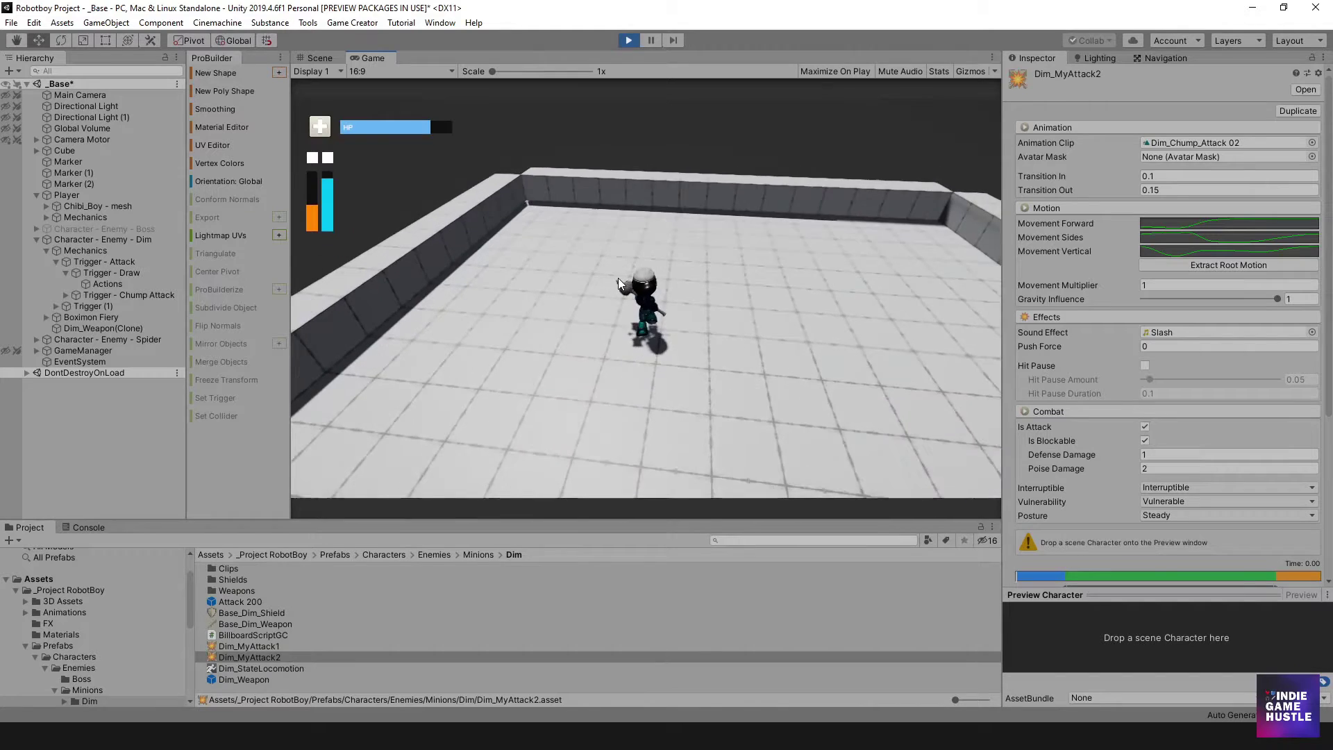
Step: Run the player back and forth through the arena so the Dim enemy keeps chasing
{"action": "key", "text": "s"}
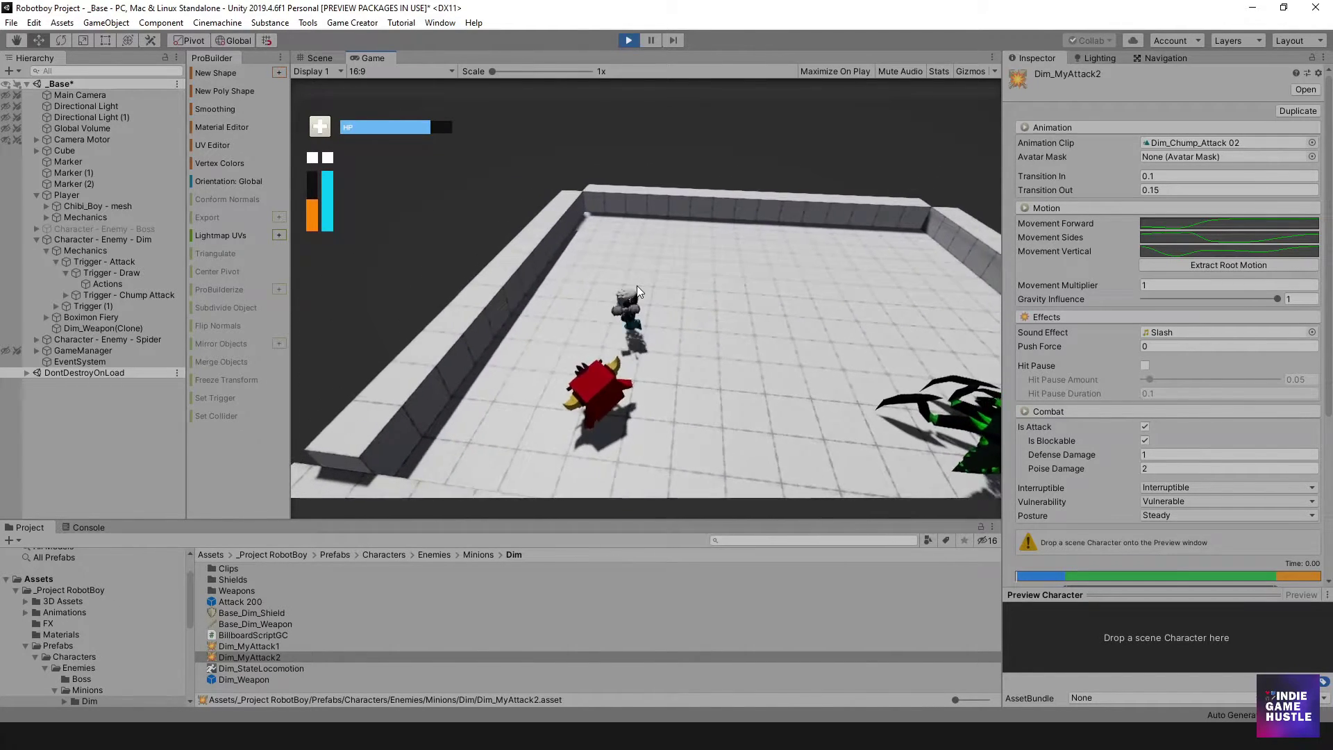
{"action": "key", "text": "w"}
{"action": "key", "text": "a"}
{"action": "key", "text": "d"}
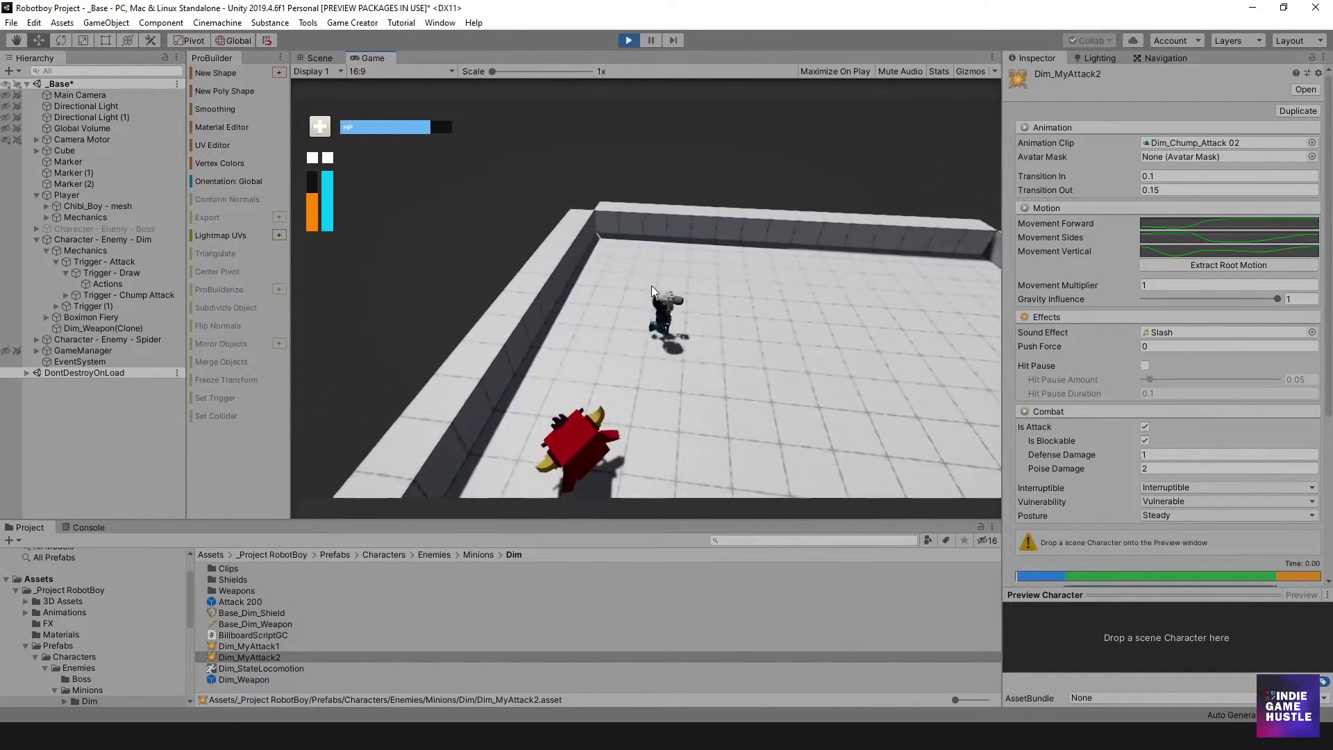
{"action": "key", "text": "s"}
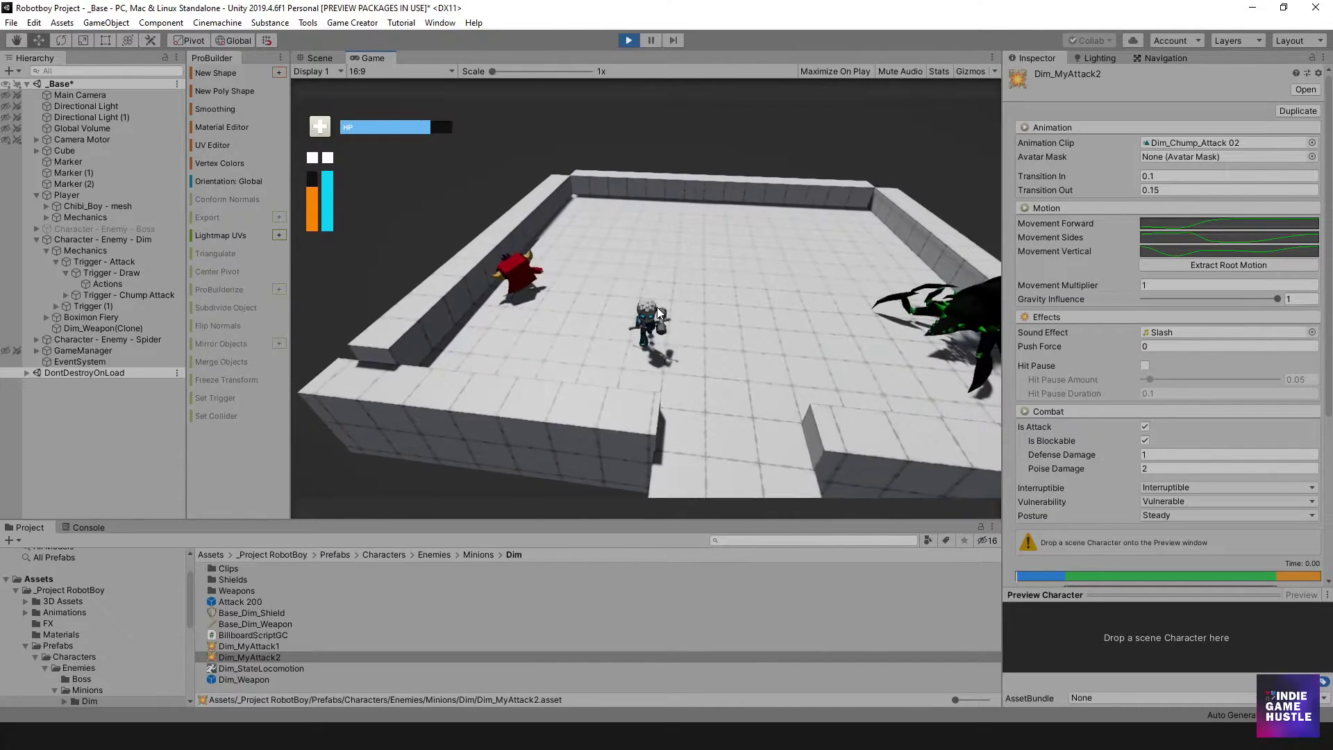
{"action": "key", "text": "w"}
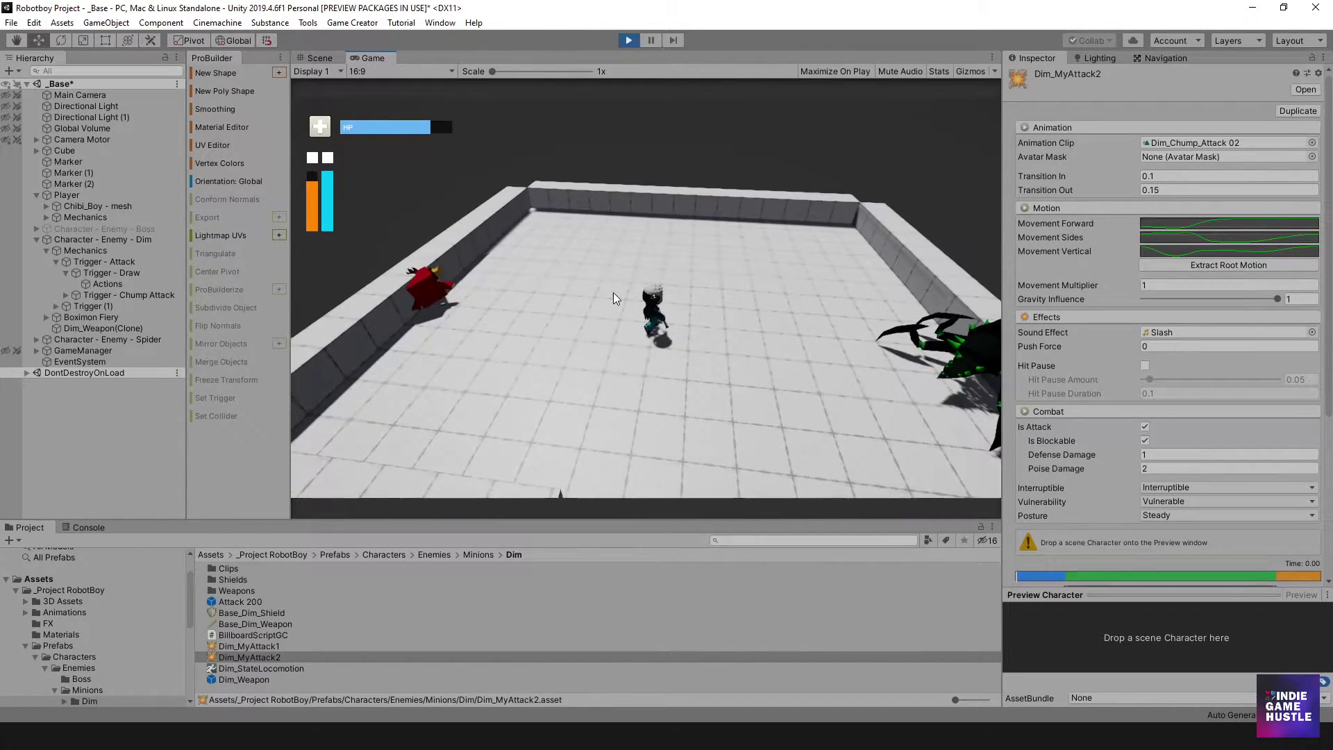
{"action": "key", "text": "a"}
{"action": "key", "text": "w"}
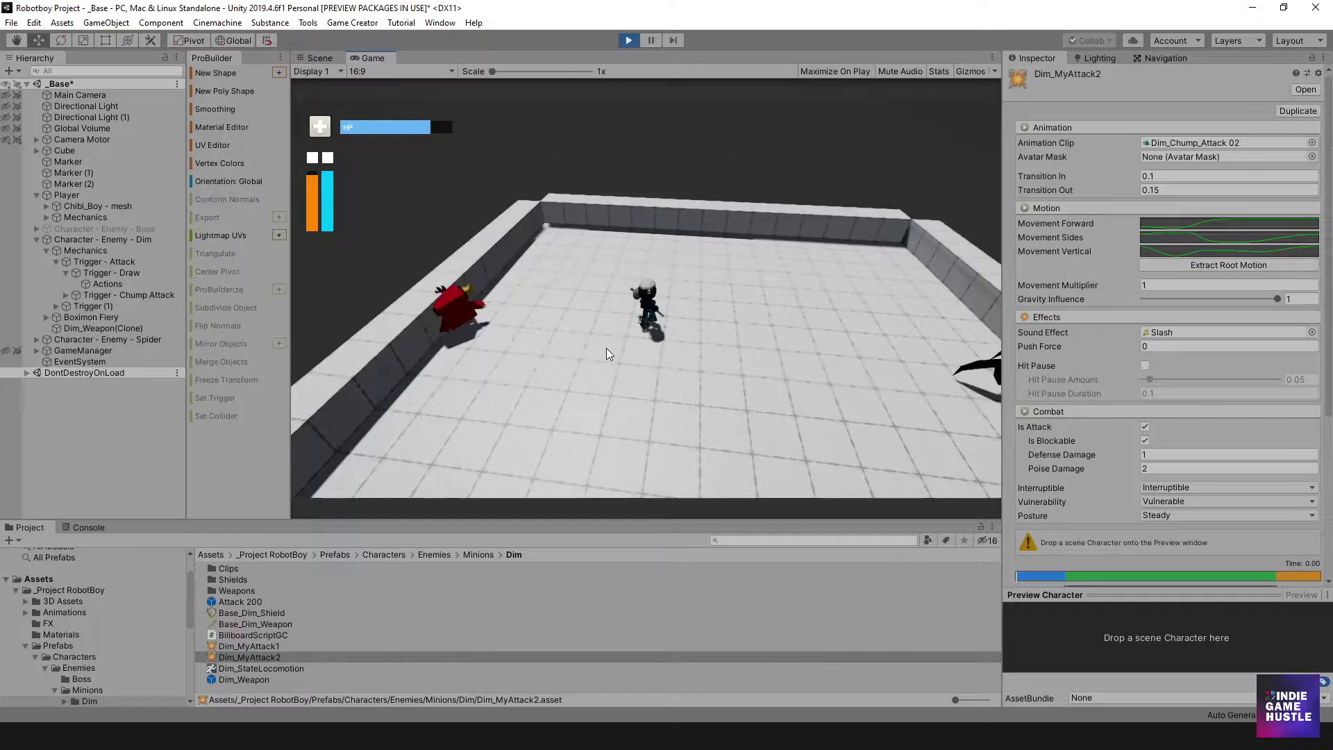
{"action": "key", "text": "s"}
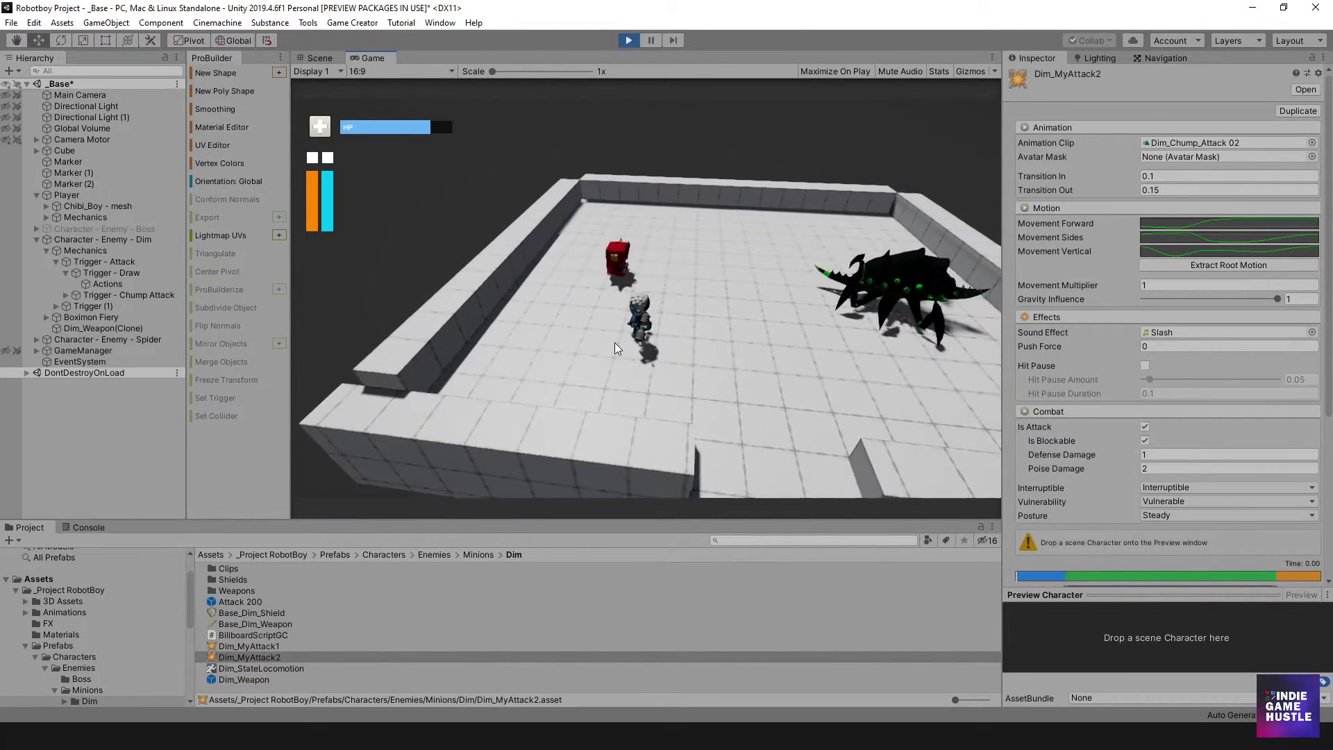
Step: Bring the player within the Dim enemy's melee range again to test another hit, and retreat to the arena entrance
{"action": "key", "text": "w"}
{"action": "left_click", "coordinate": [643, 331]}
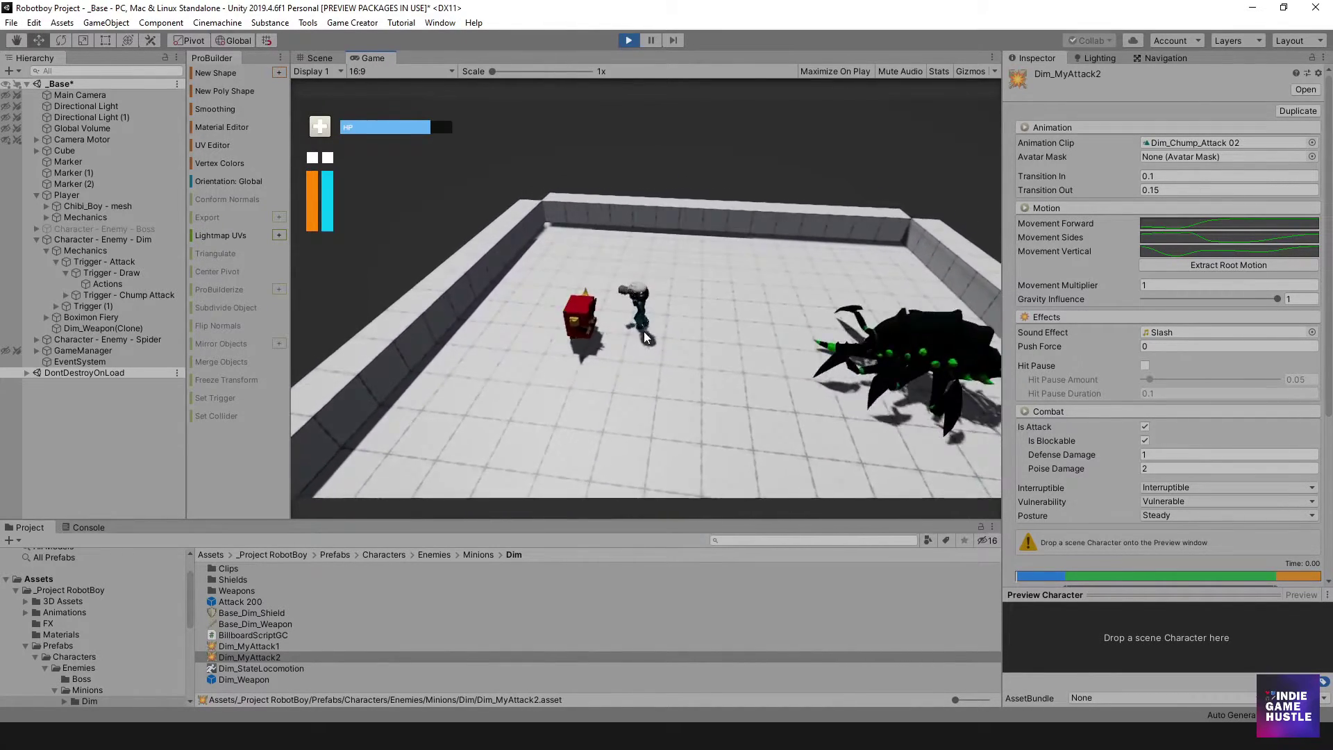
{"action": "key", "text": "w"}
{"action": "key", "text": "a"}
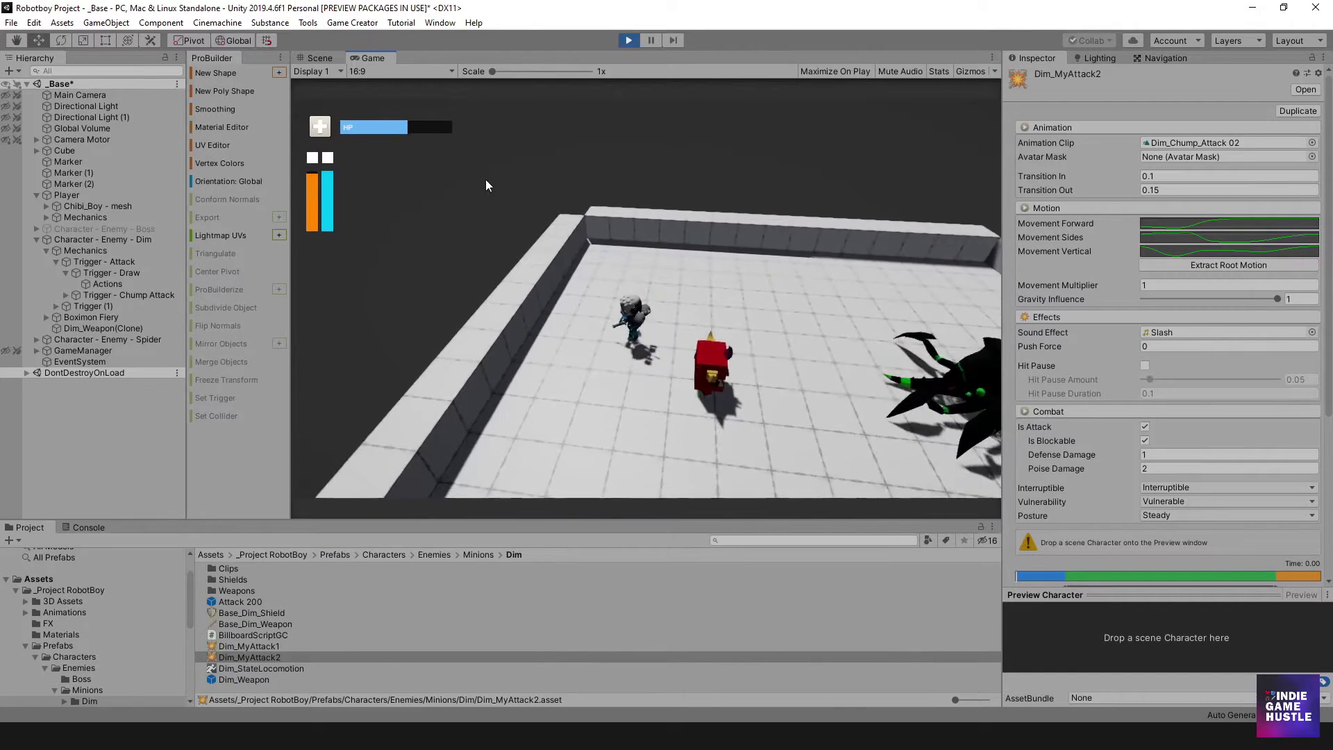
{"action": "key", "text": "s"}
{"action": "key", "text": "d"}
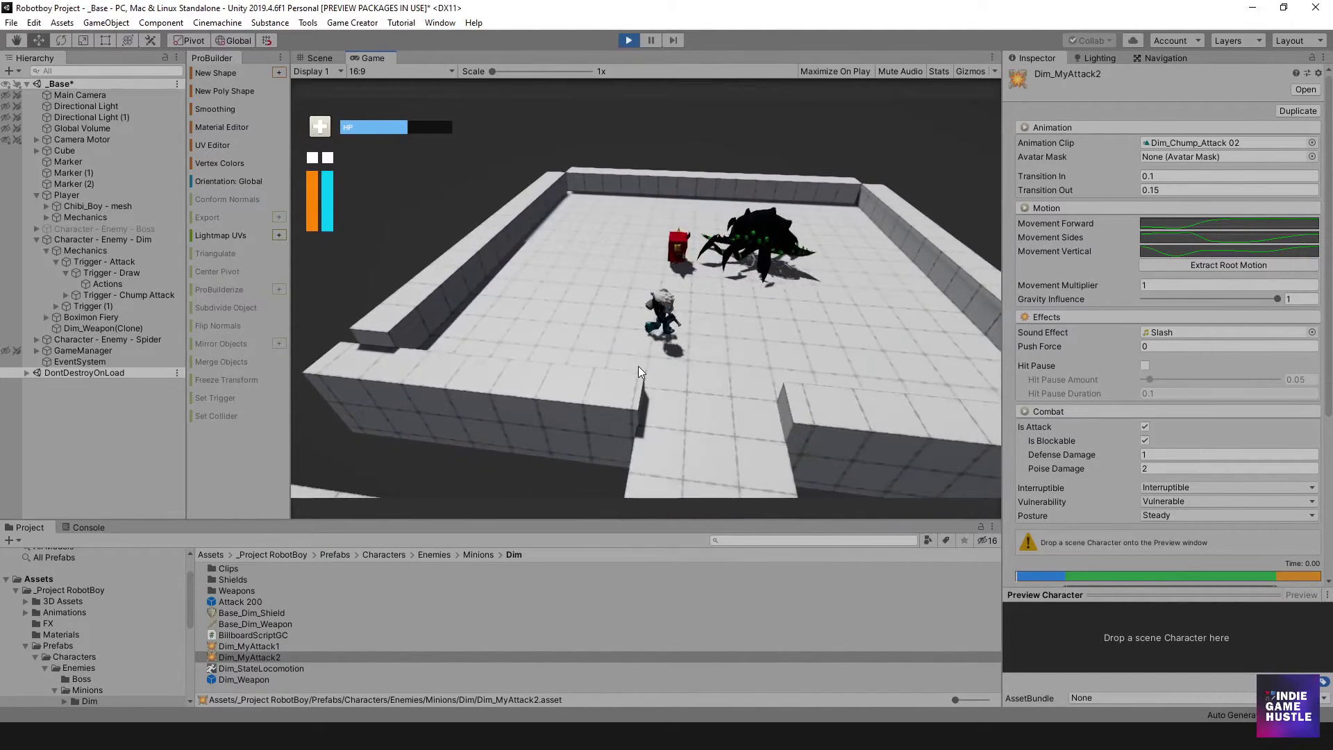
{"action": "key", "text": "s"}
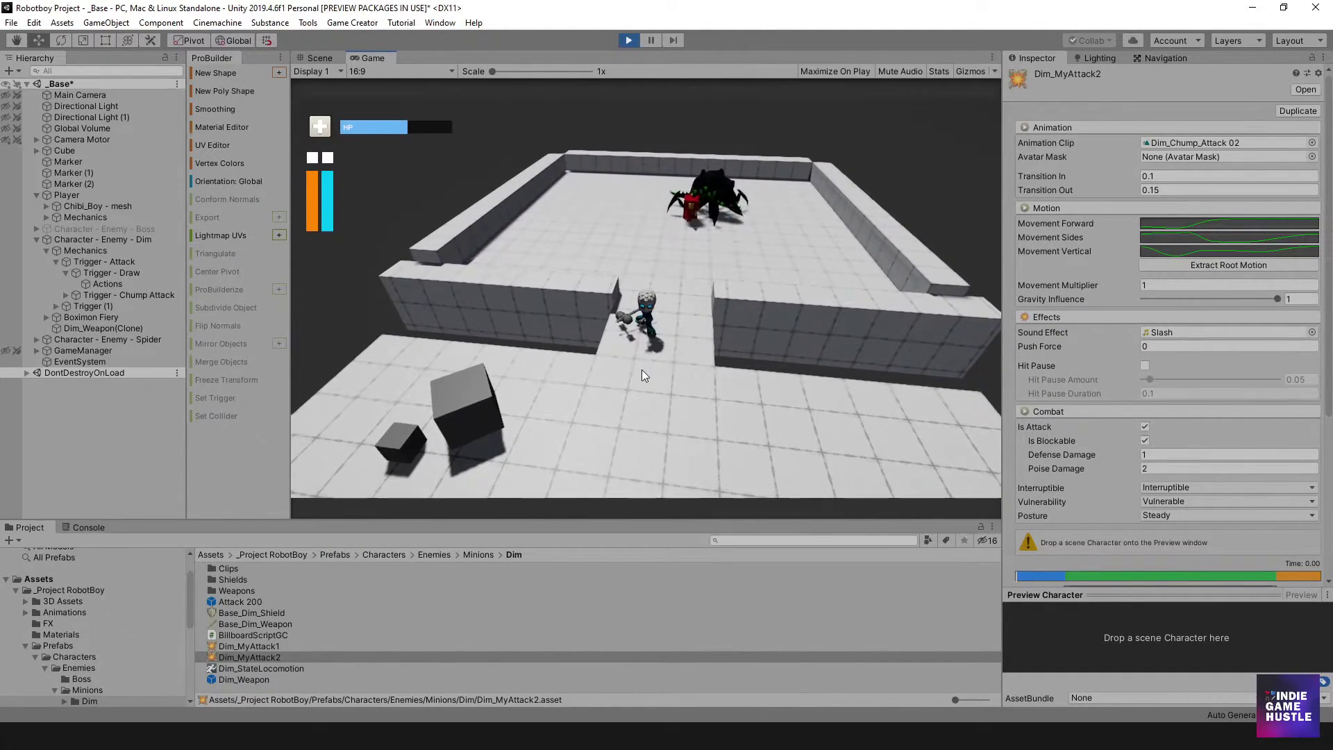
Step: Review the Dim_MyAttack2 clip's On Hit health action while keeping the player outside the arena
{"action": "scroll", "coordinate": [1180, 389], "scroll_direction": "down", "scroll_amount": 5}
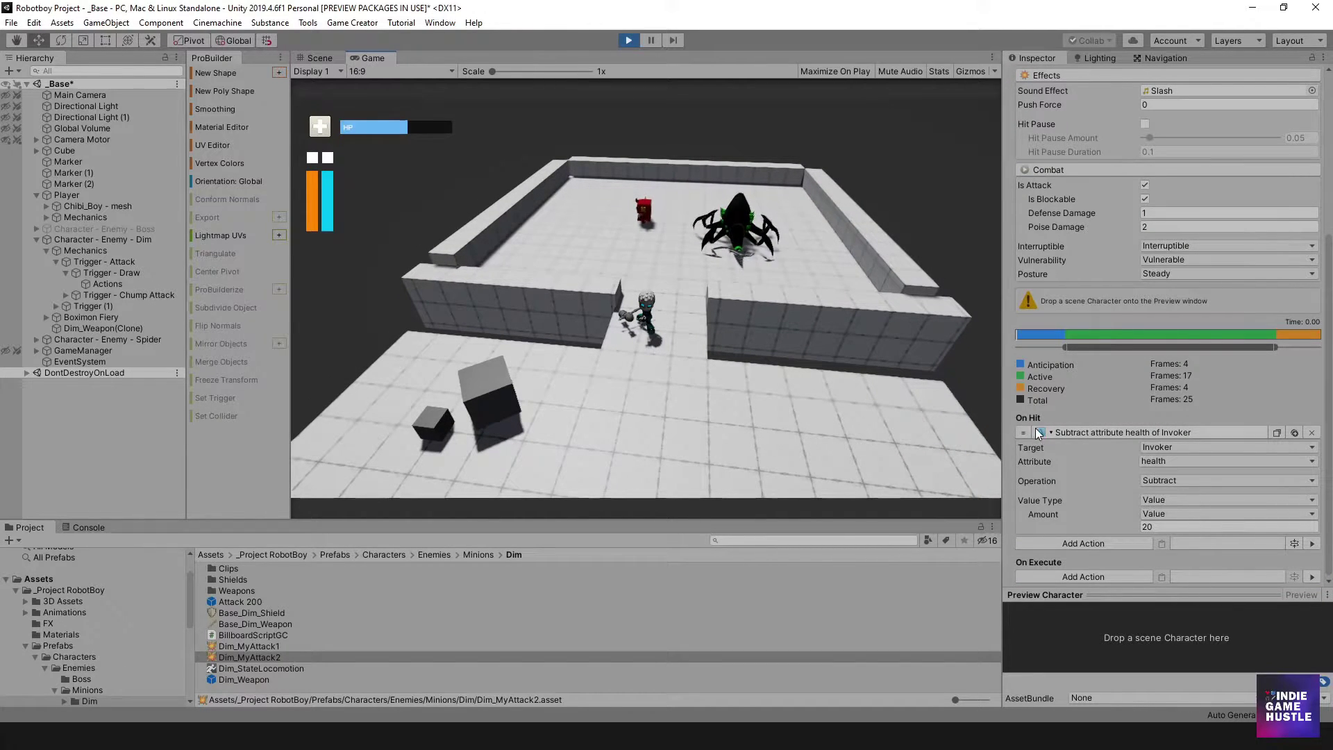
{"action": "key", "text": "s"}
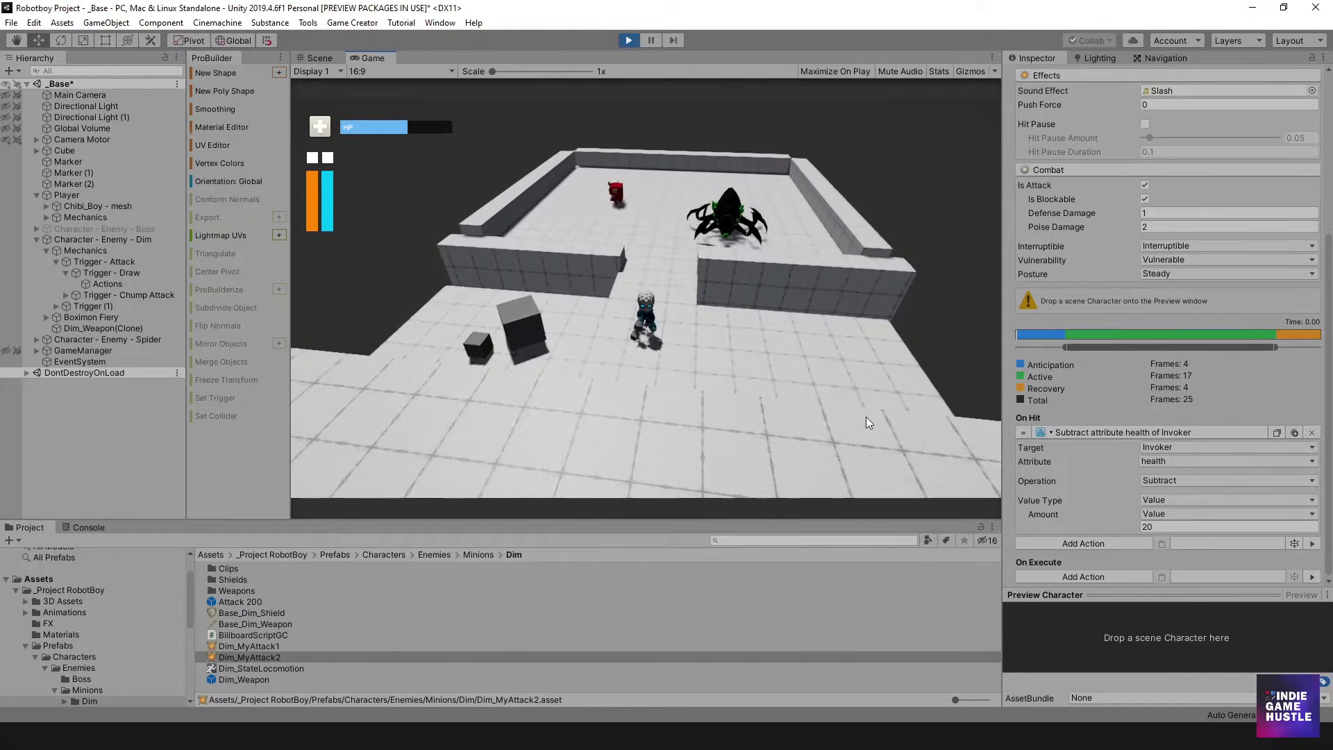
{"action": "key", "text": "w"}
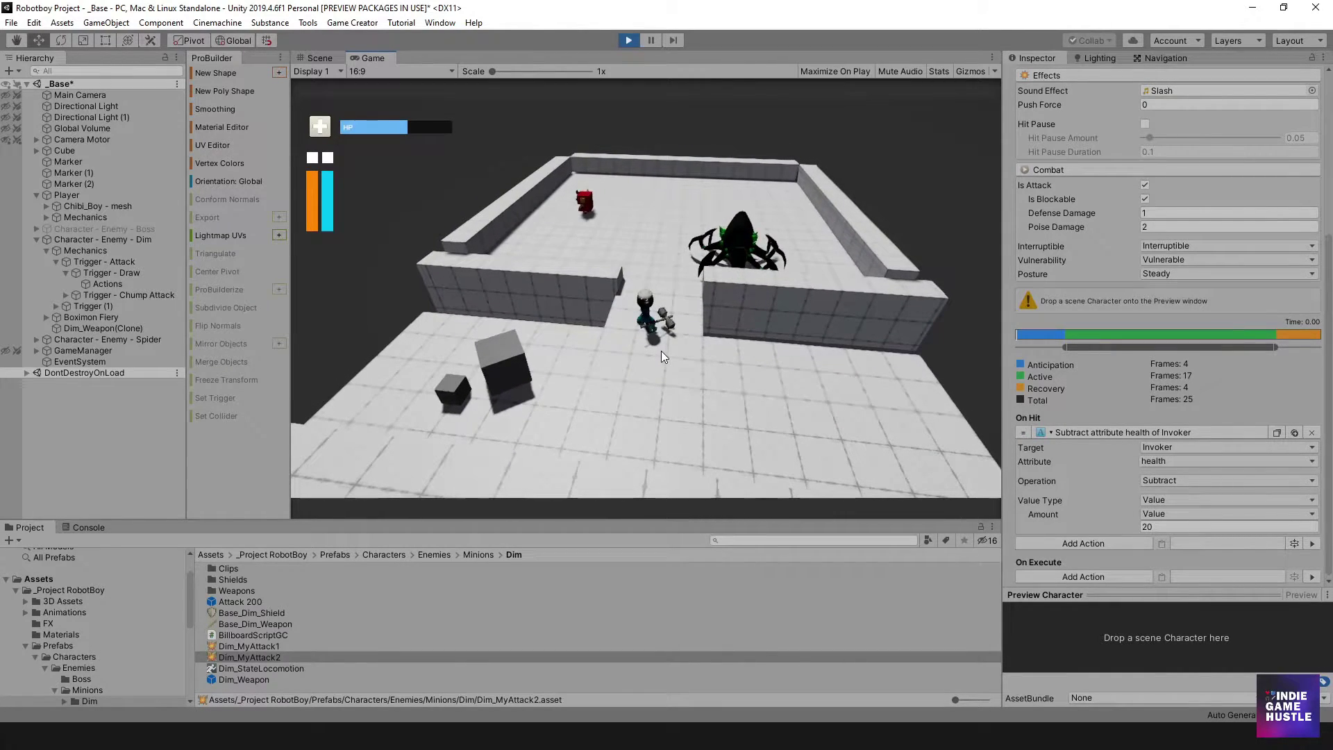
{"action": "key", "text": "s"}
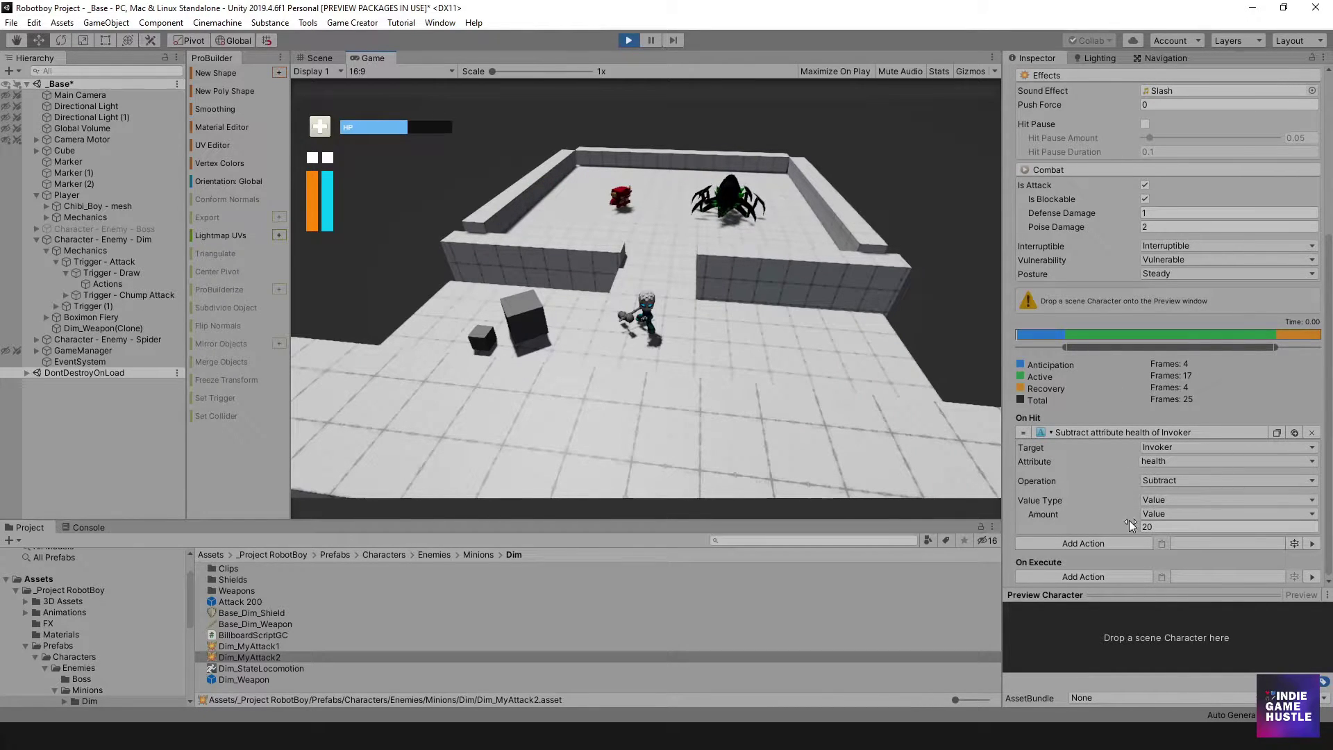
Step: Swing the player's weapon outside the arena, lead the Dim enemy around inside, and return to the entrance
{"action": "right_click_drag", "start_coordinate": [656, 309], "coordinate": [645, 300]}
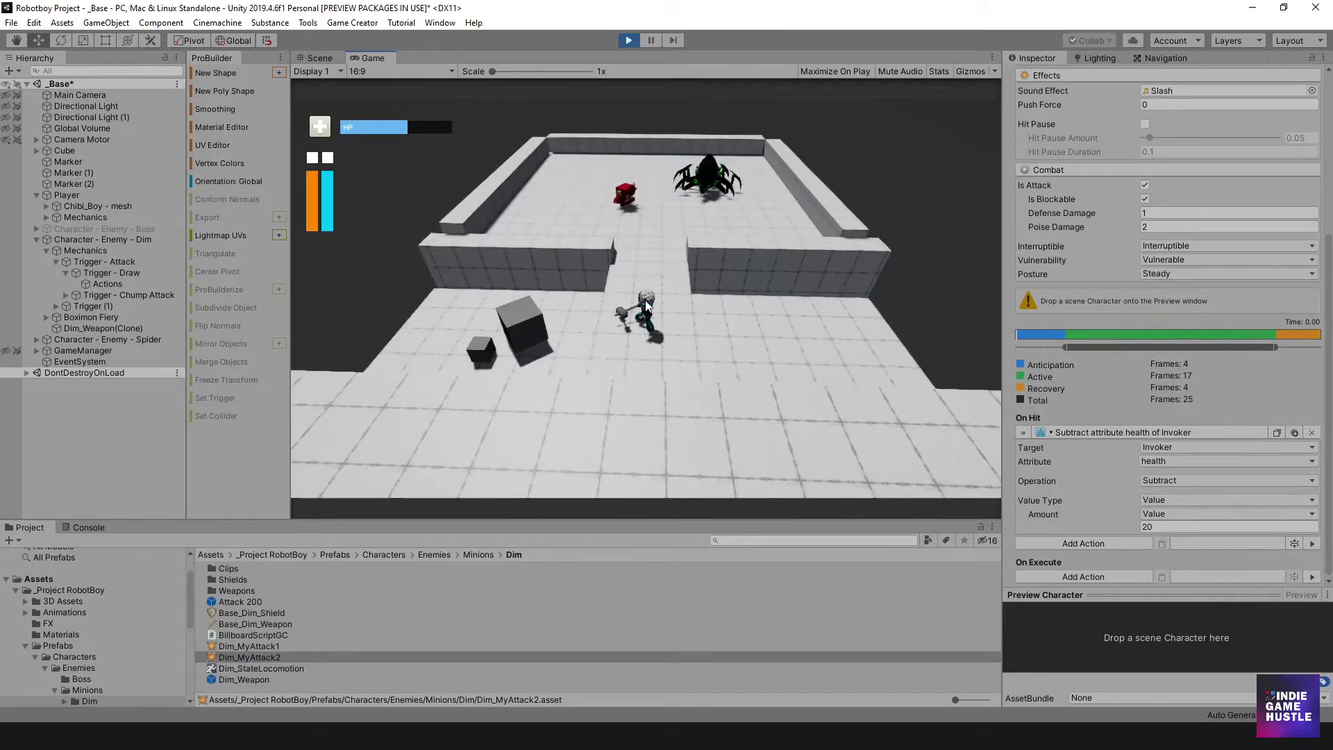
{"action": "left_click", "coordinate": [655, 309]}
{"action": "key", "text": "w"}
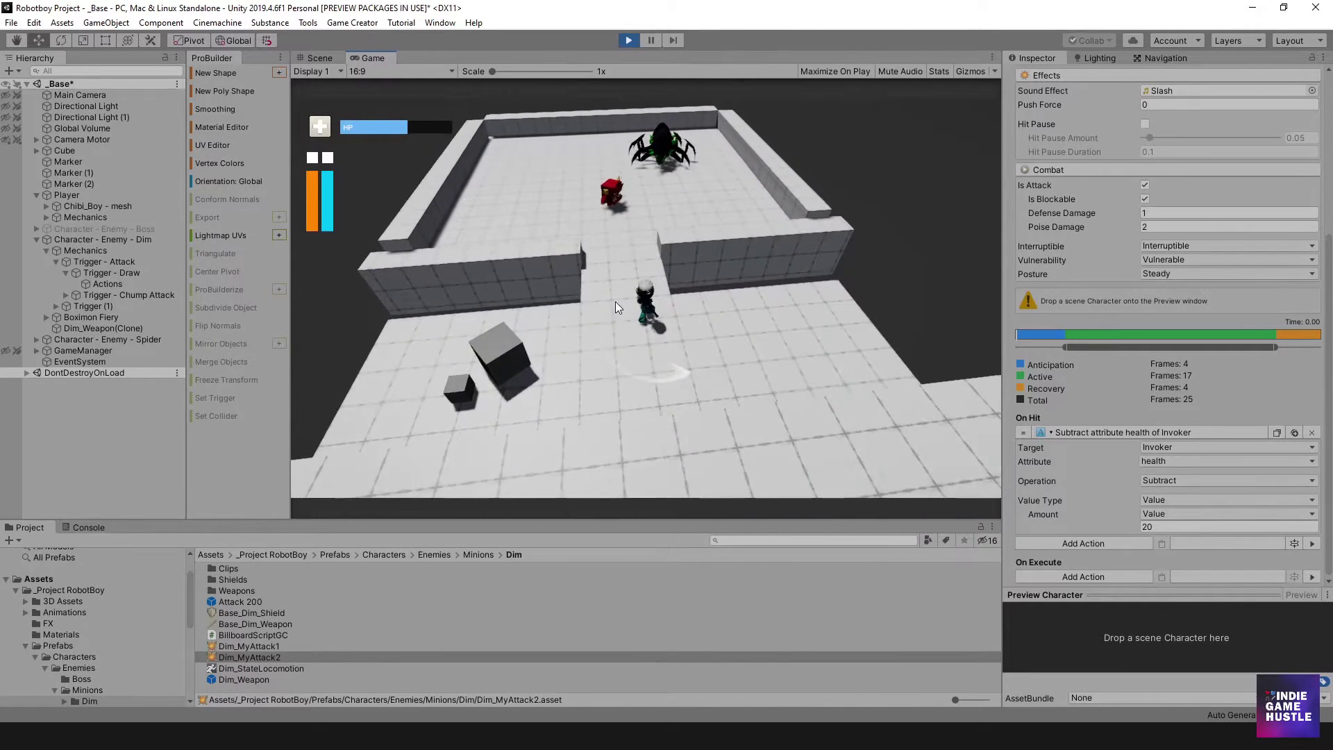
{"action": "key", "text": "w"}
{"action": "key", "text": "a"}
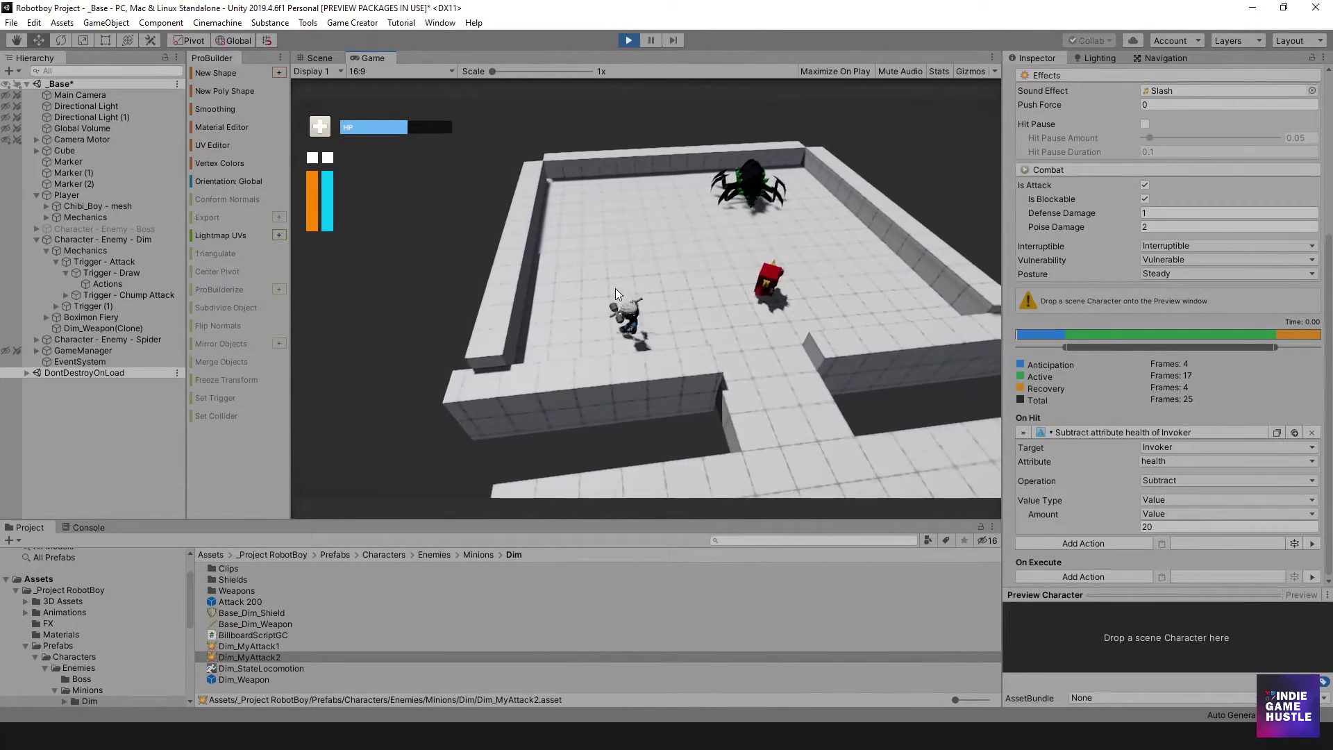
{"action": "key", "text": "w"}
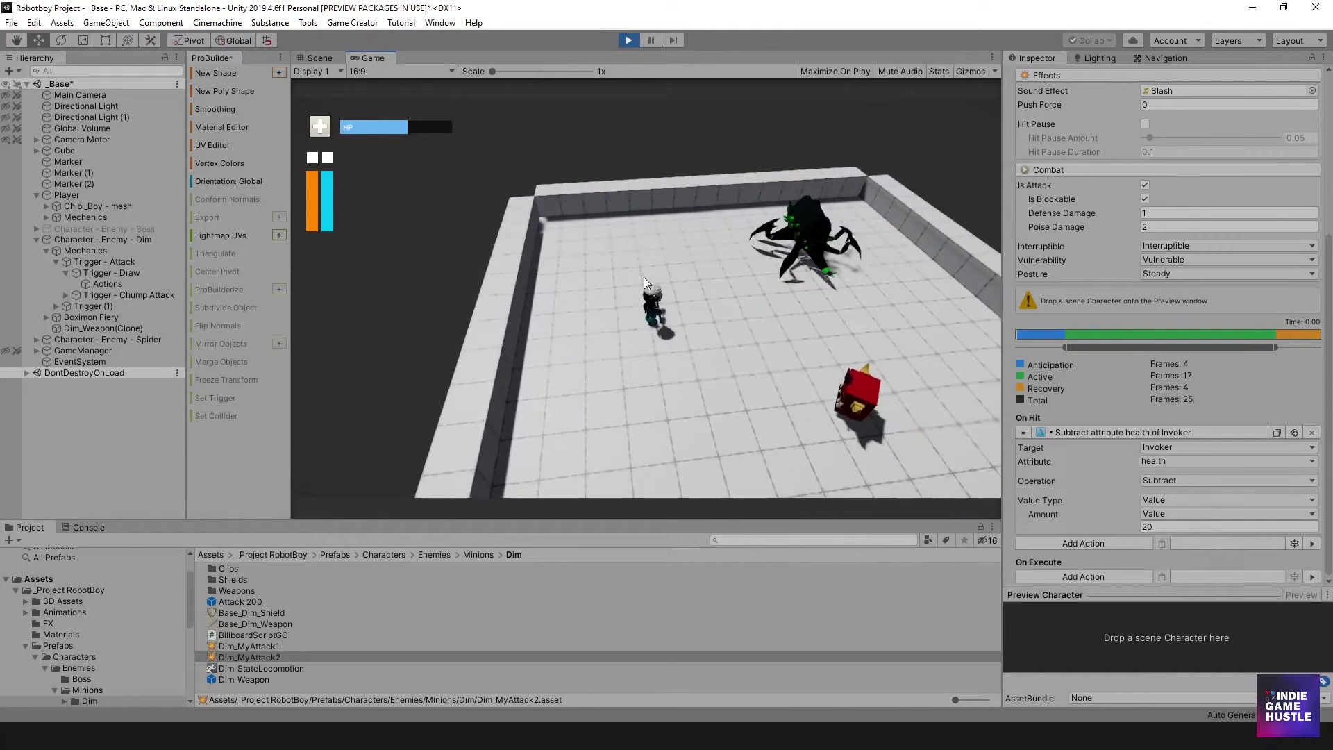
{"action": "key", "text": "s"}
{"action": "key", "text": "a"}
{"action": "key", "text": "d"}
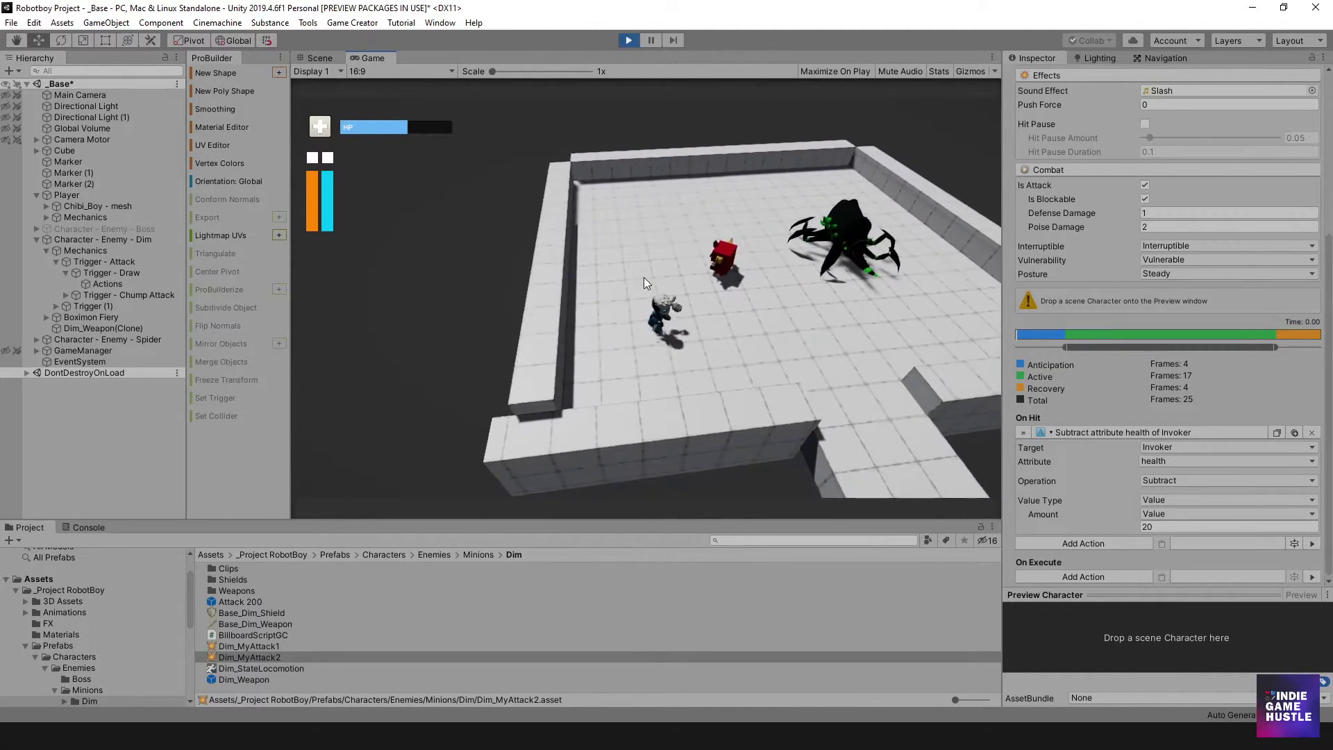
{"action": "key", "text": "d"}
{"action": "key", "text": "s"}
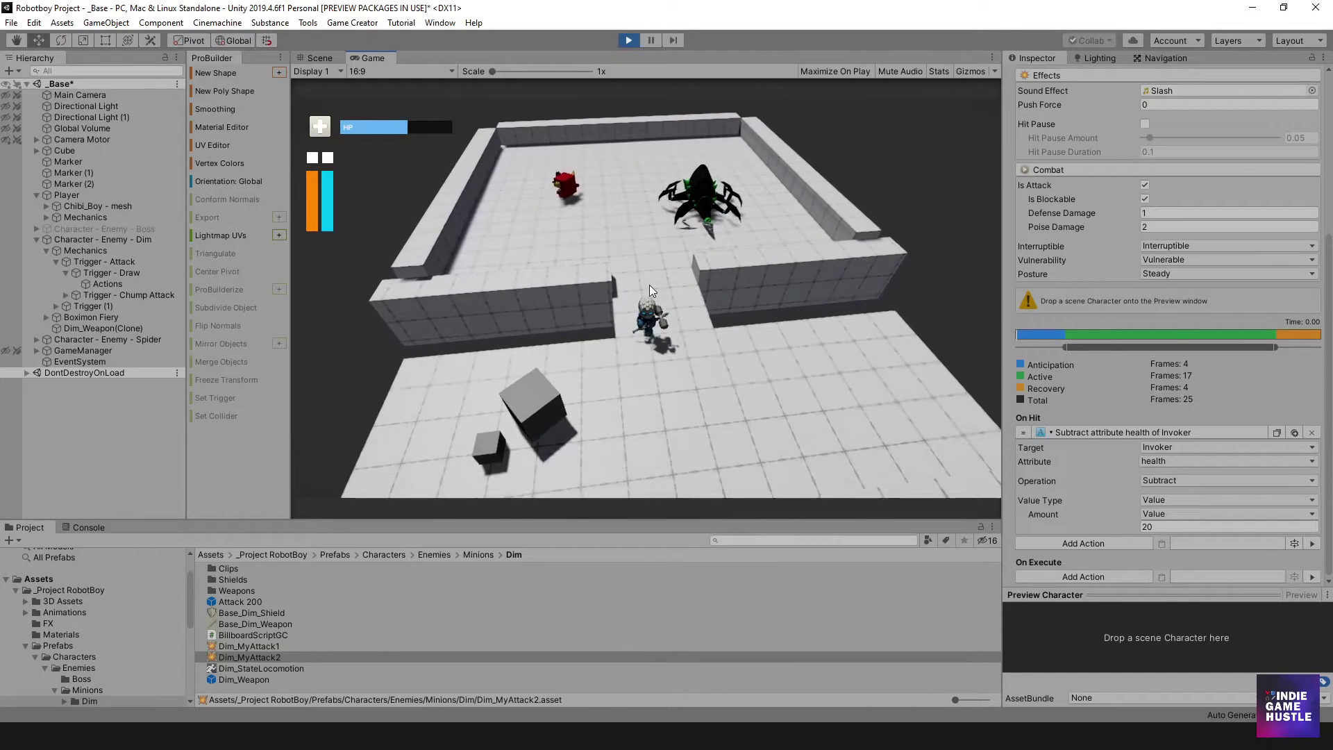
Step: Re-enter the arena and move the player near the side wall to draw the Dim enemy close
{"action": "key", "text": "a"}
{"action": "key", "text": "d"}
{"action": "key", "text": "w"}
{"action": "key", "text": "a"}
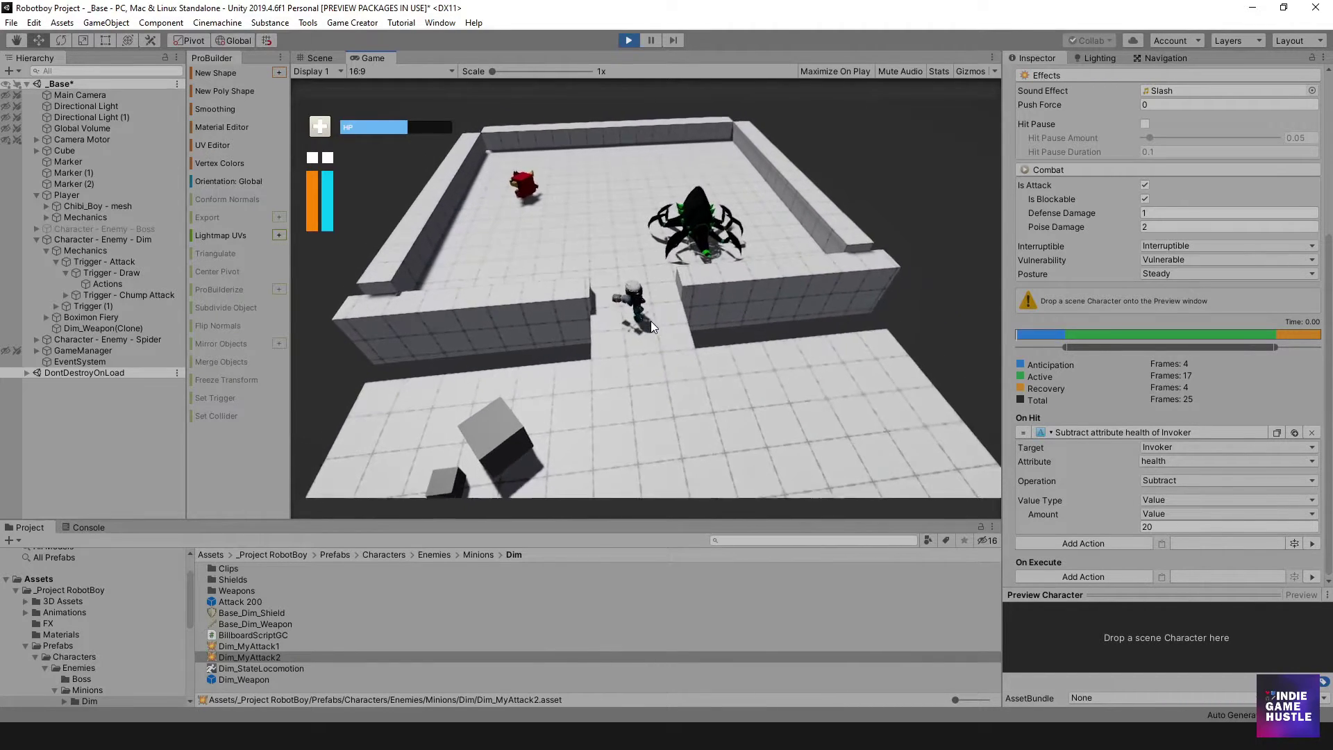
{"action": "key", "text": "w"}
{"action": "key", "text": "a"}
{"action": "key", "text": "s"}
{"action": "key", "text": "w"}
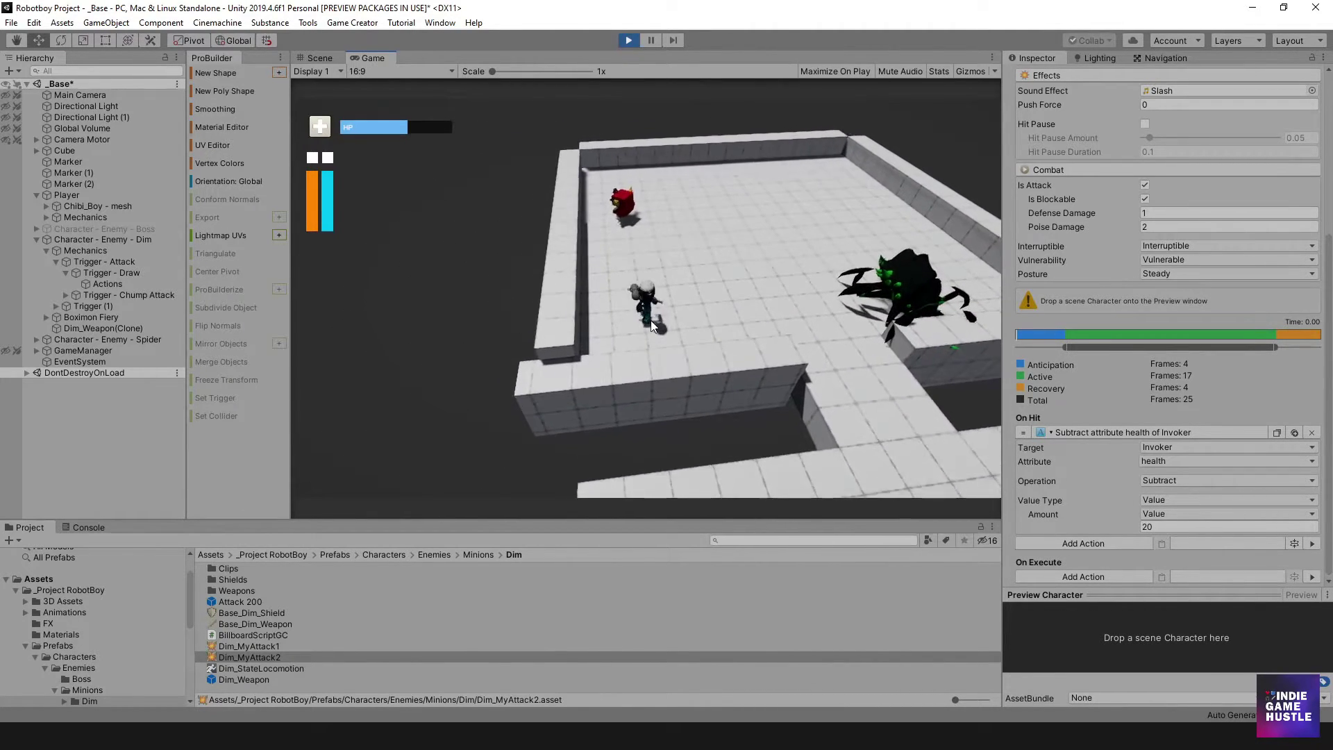
{"action": "key", "text": "d"}
{"action": "key", "text": "a"}
{"action": "key", "text": "w"}
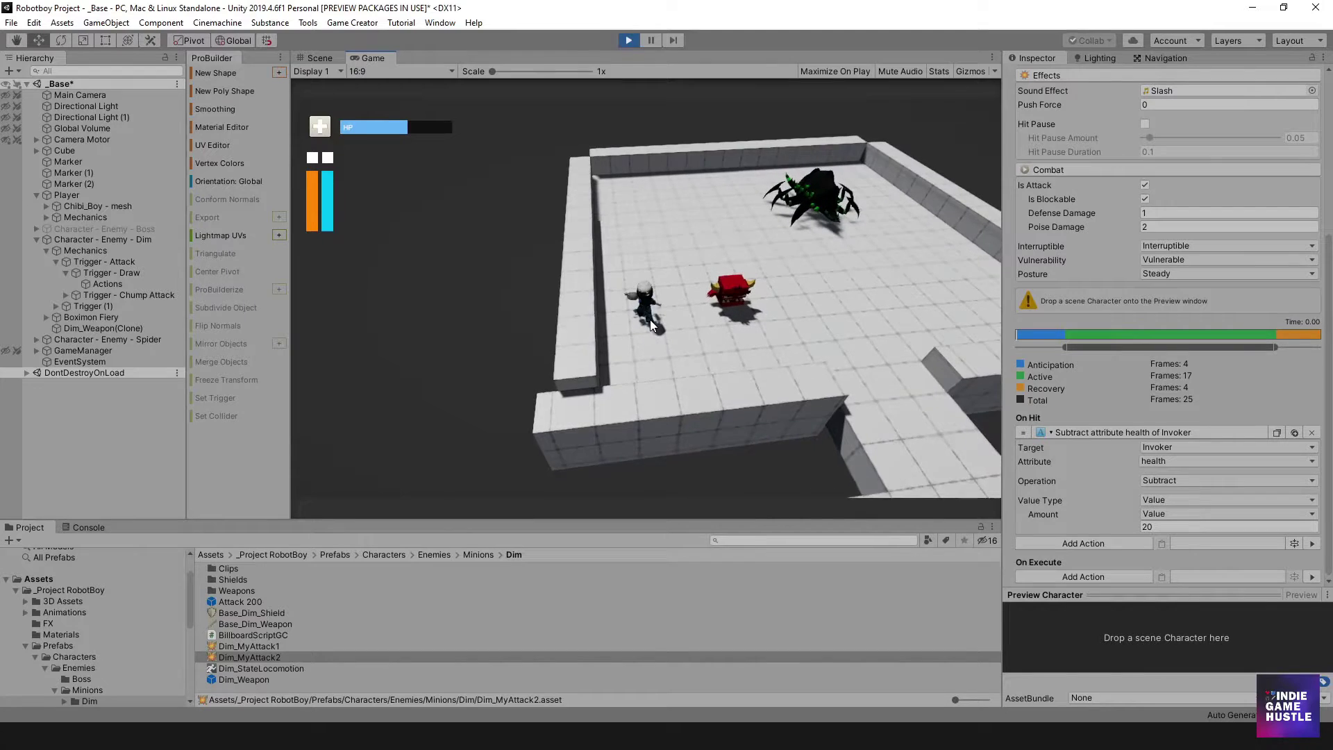
Step: Run the player around the arena past both enemies, return through the entrance, and exit play mode
{"action": "key", "text": "w"}
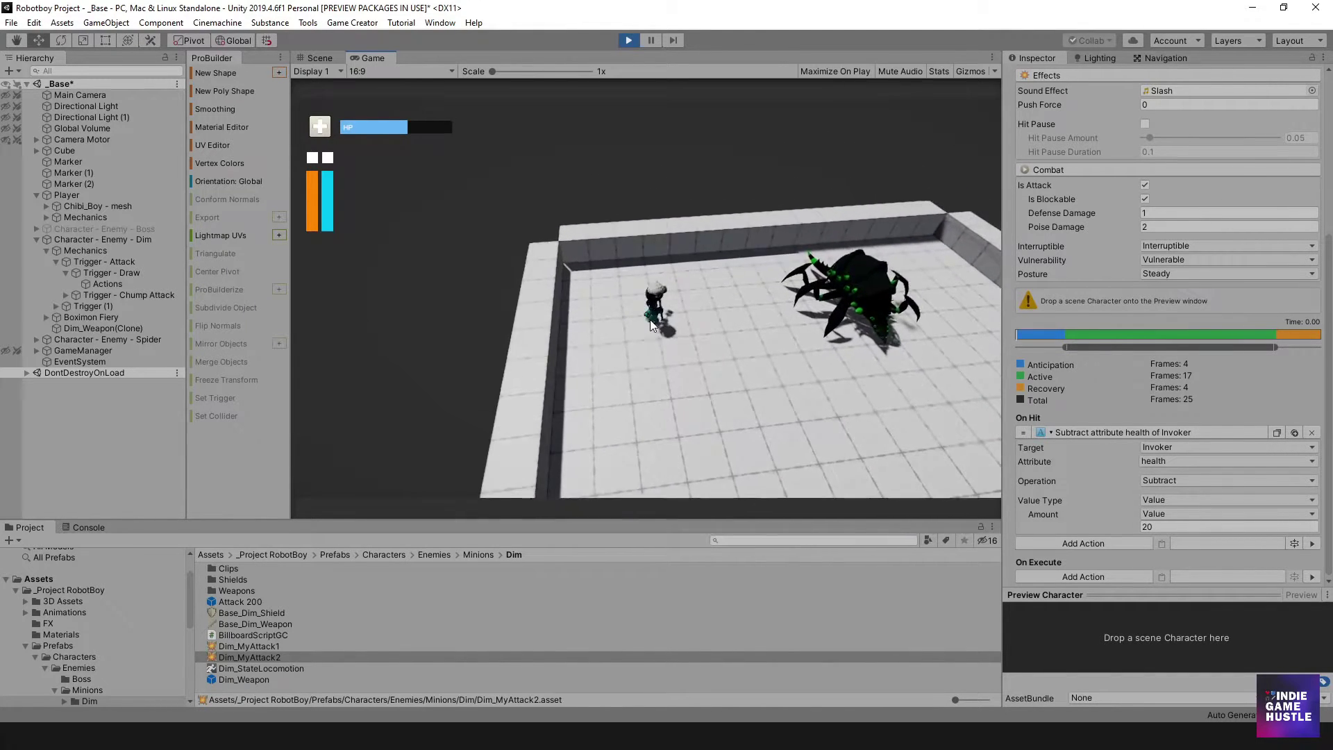
{"action": "key", "text": "d"}
{"action": "key", "text": "s"}
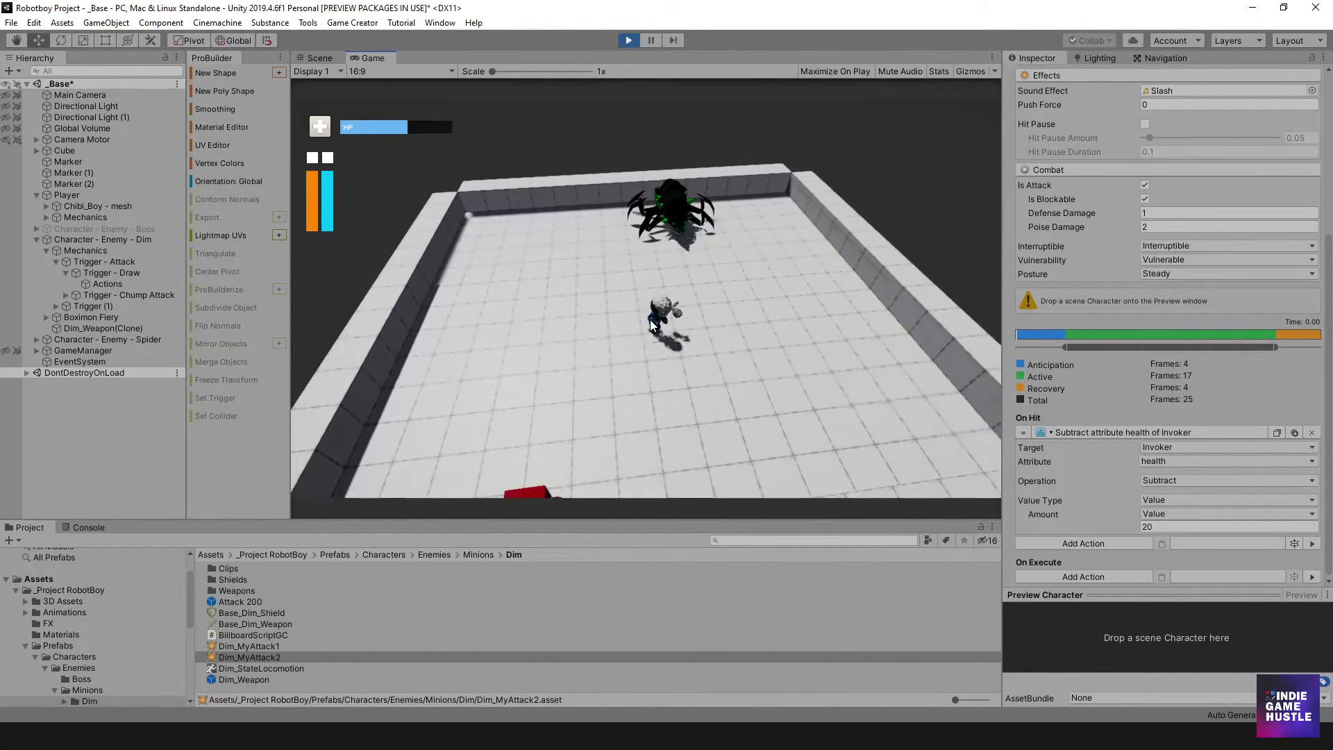
{"action": "key", "text": "d"}
{"action": "key", "text": "s"}
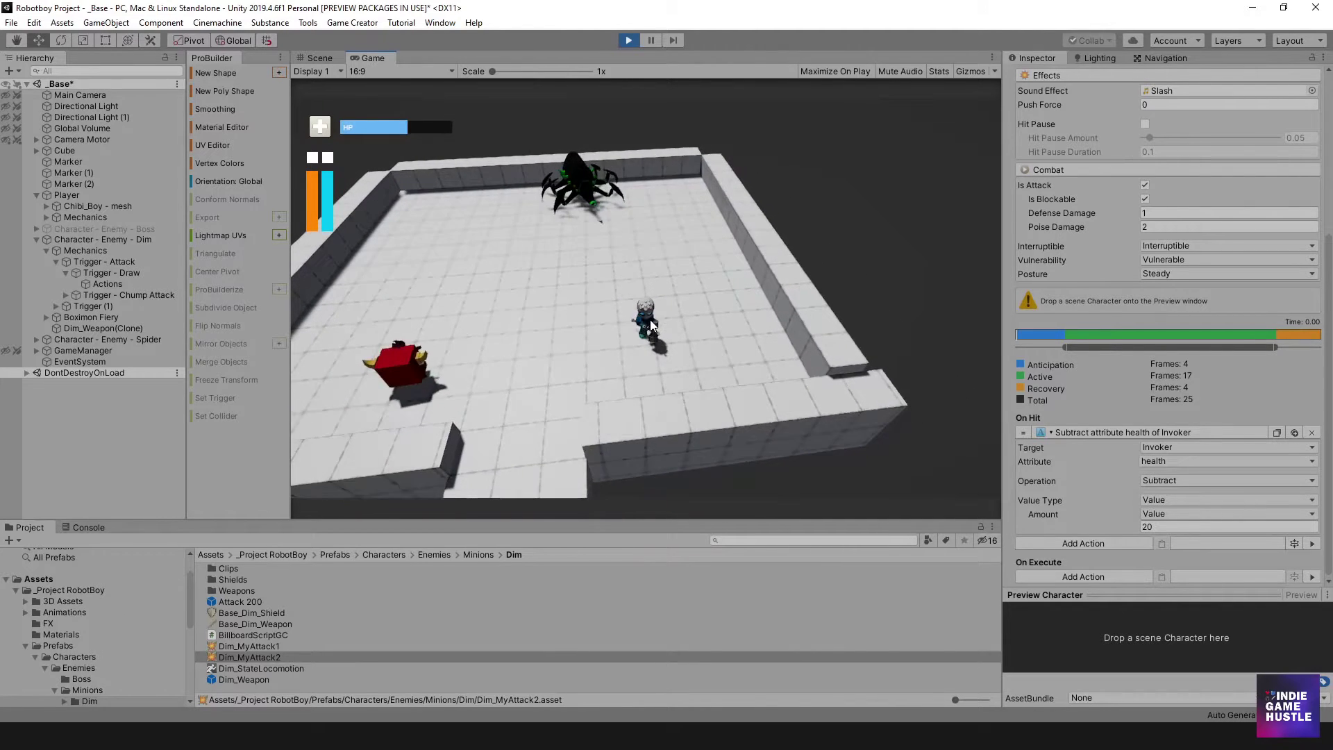
{"action": "key", "text": "s"}
{"action": "key", "text": "a"}
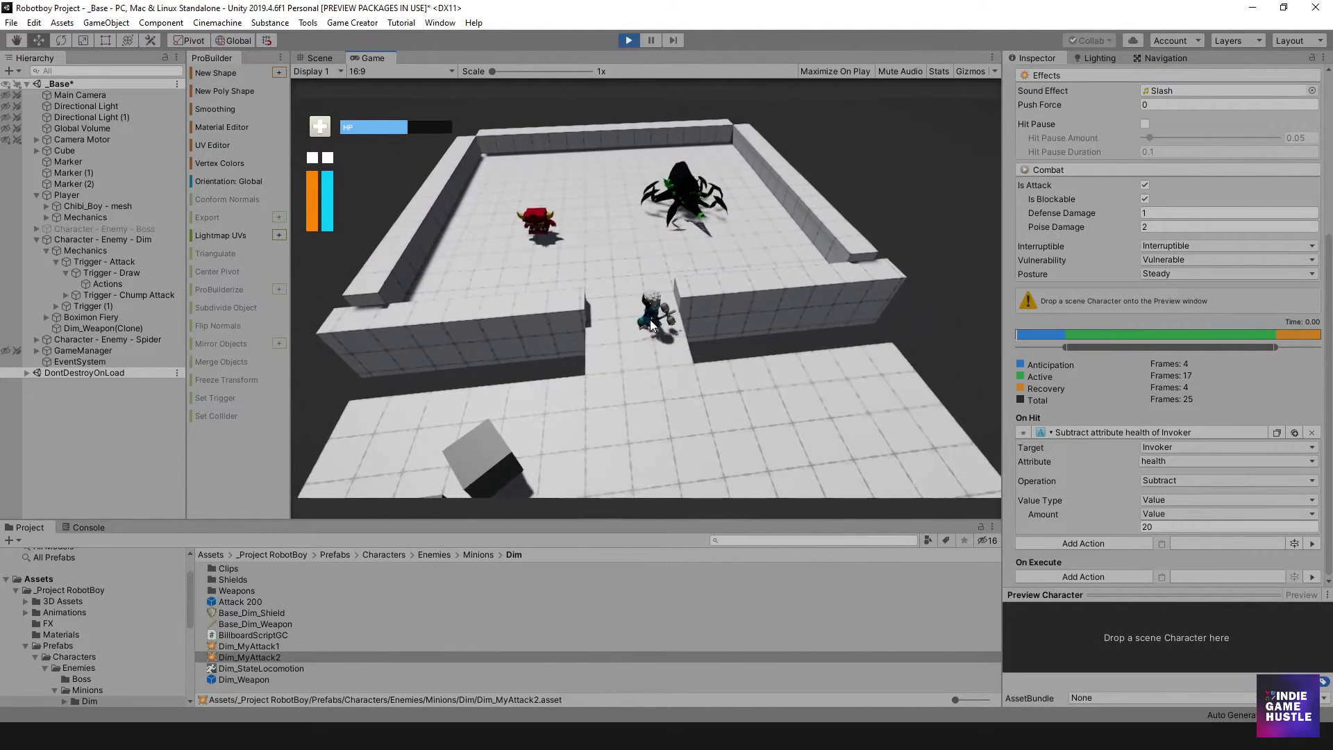
{"action": "key", "text": "s"}
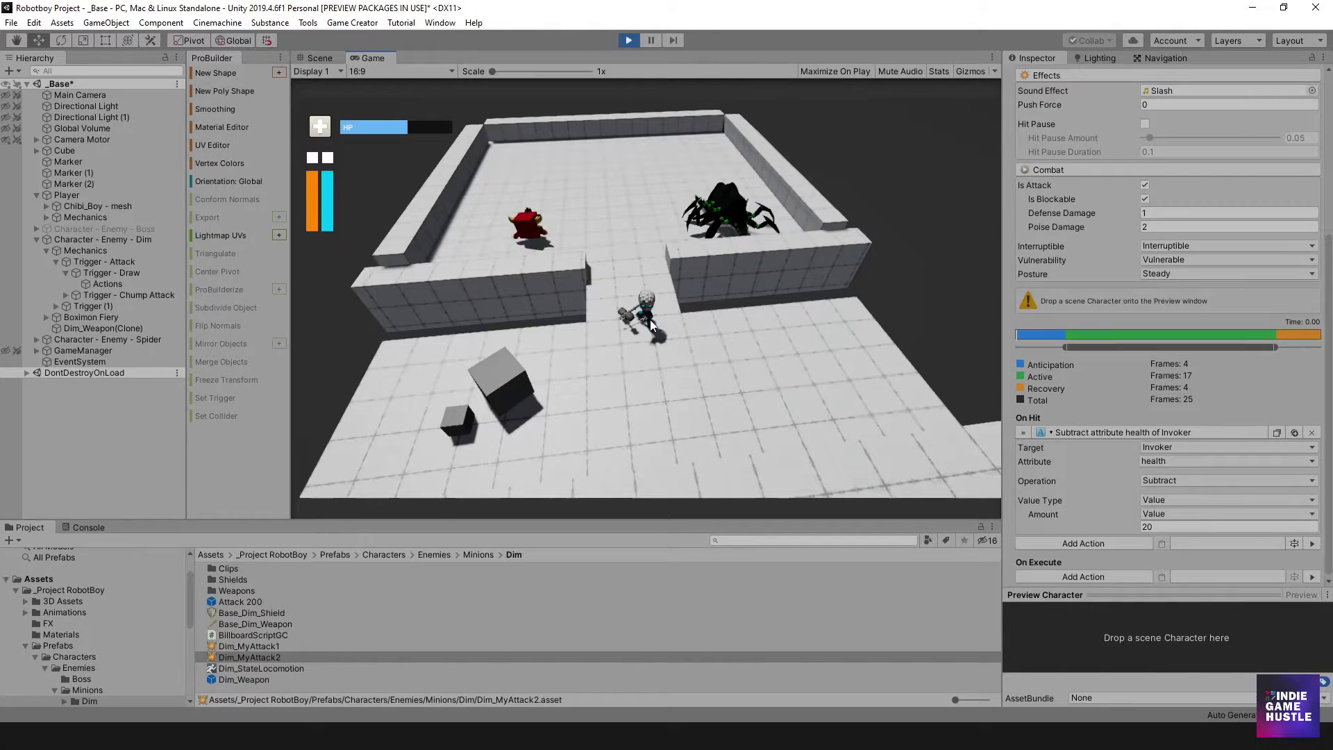
{"action": "left_click", "coordinate": [622, 43]}
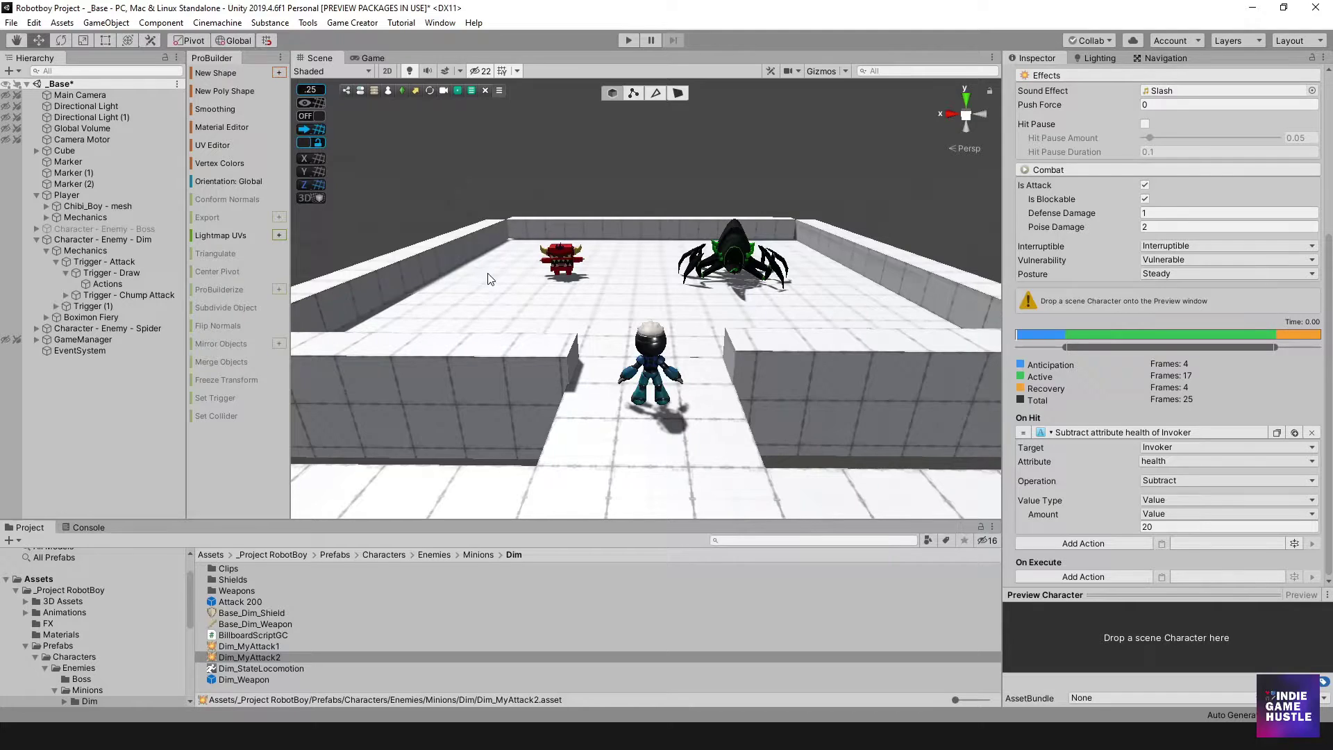
Step: Open the Spider folder under Enemies/Minions and check which melee clip the Base_Spider_Weapon combo uses
{"action": "left_click", "coordinate": [56, 262]}
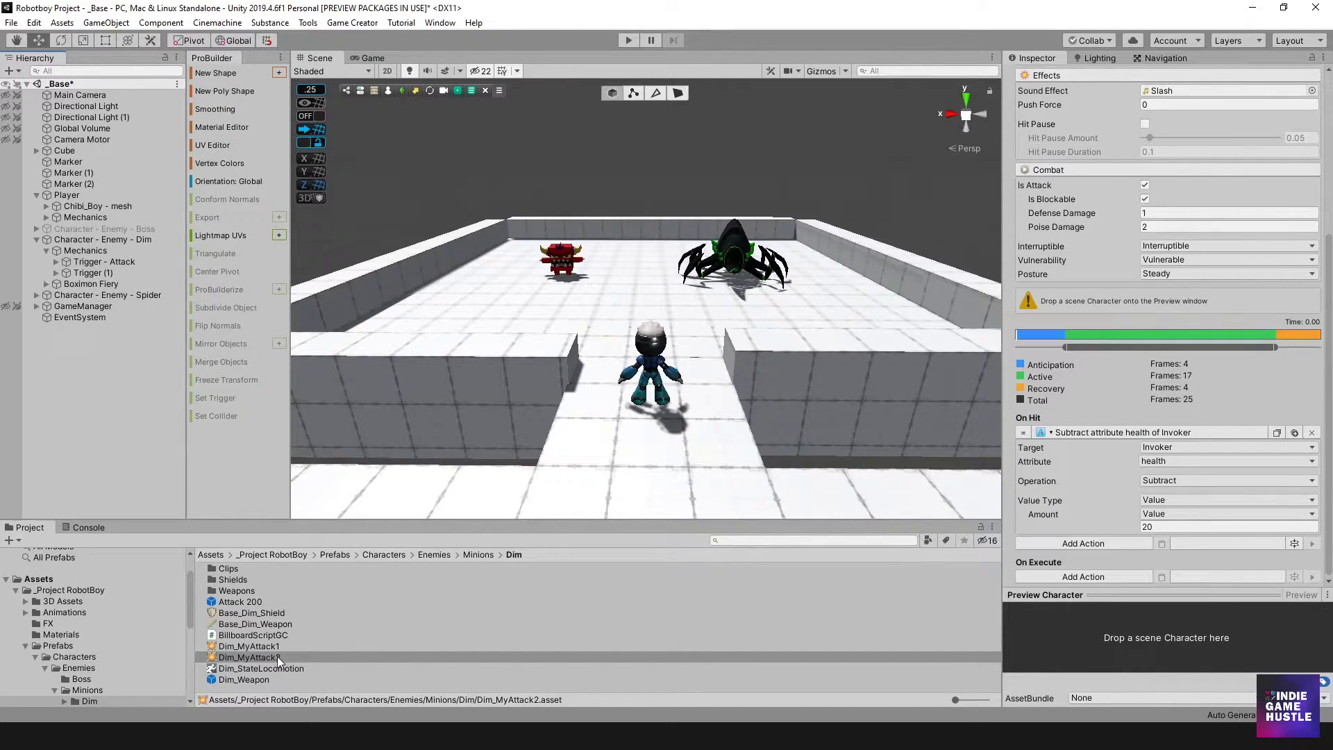
{"action": "left_click", "coordinate": [428, 554]}
{"action": "double_click", "coordinate": [260, 579]}
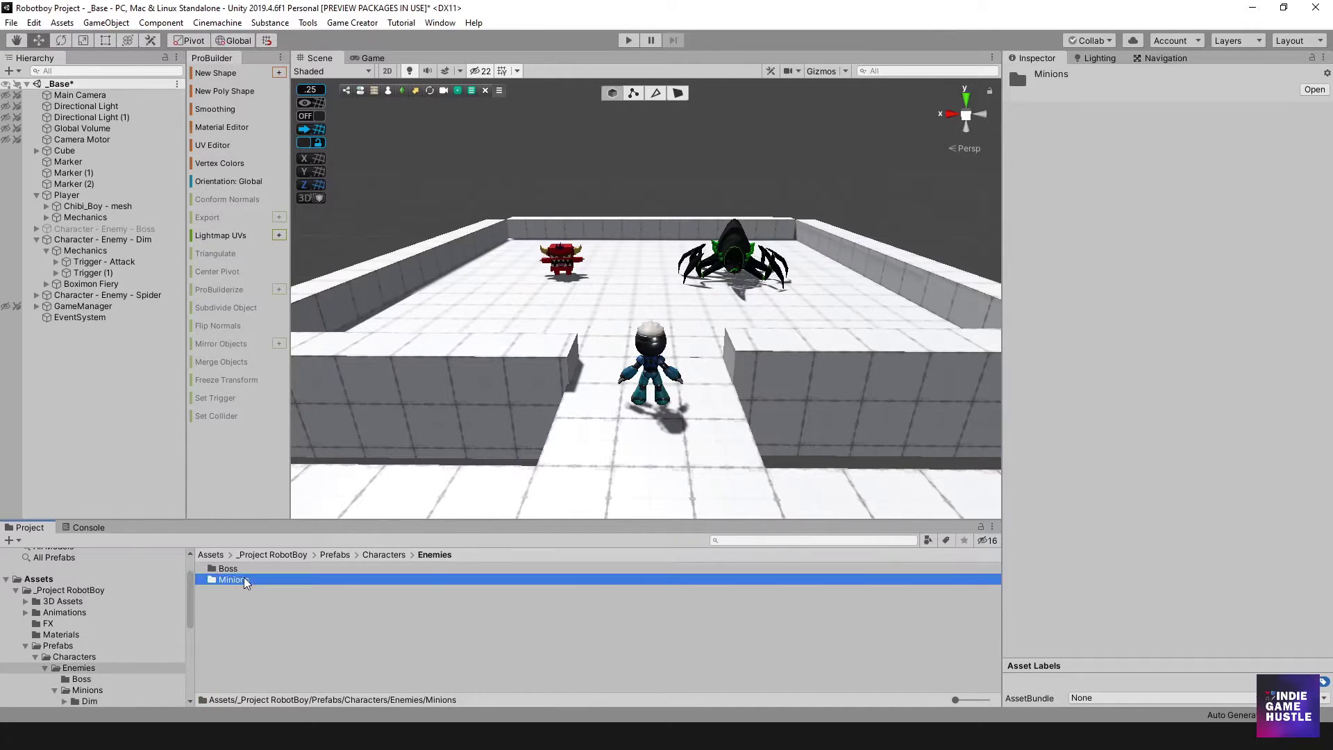
{"action": "double_click", "coordinate": [241, 580]}
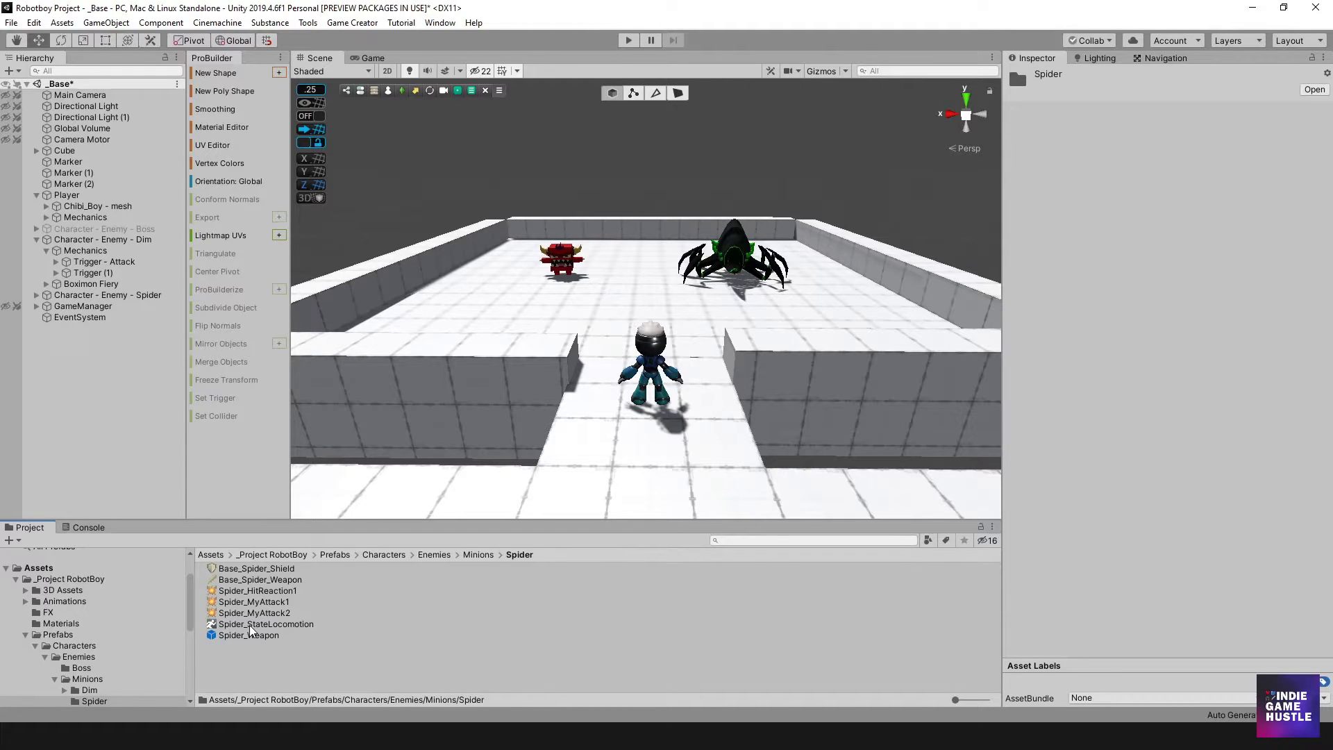
{"action": "left_click", "coordinate": [267, 580]}
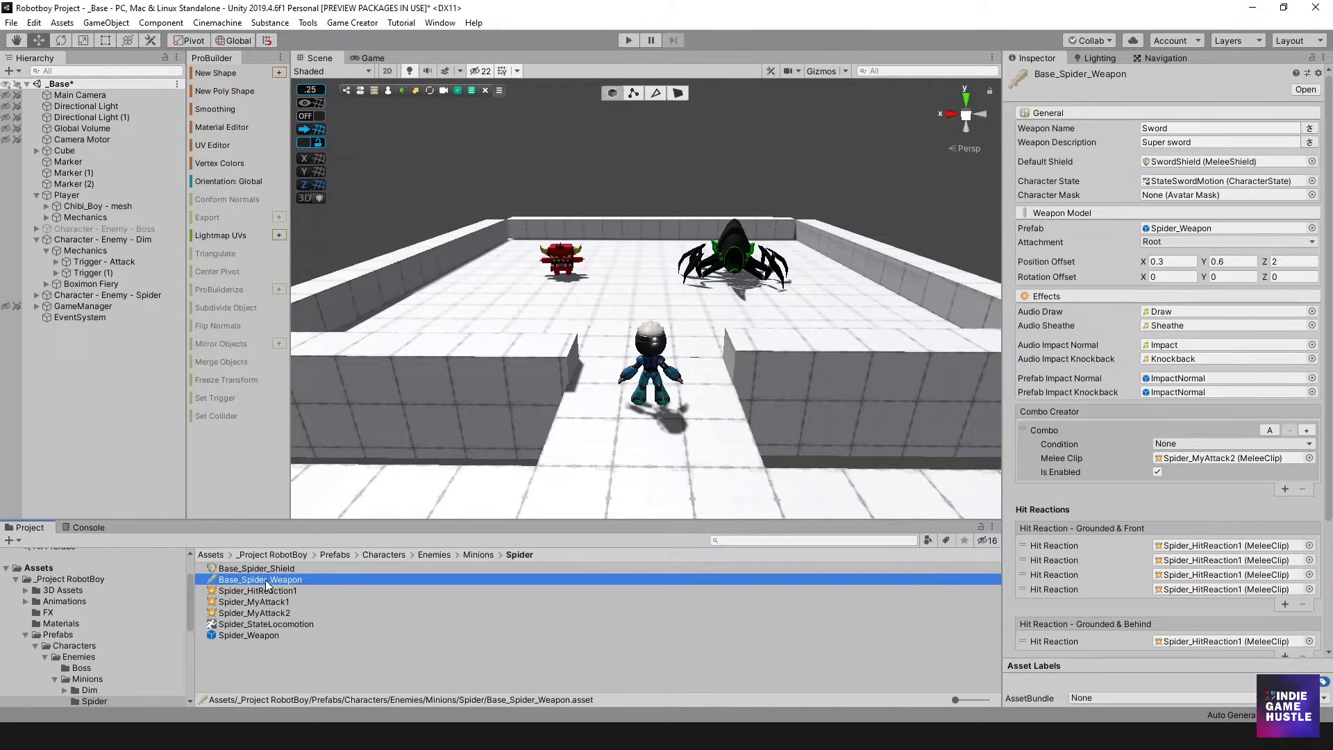
{"action": "scroll", "coordinate": [1164, 411], "scroll_direction": "down", "scroll_amount": 3}
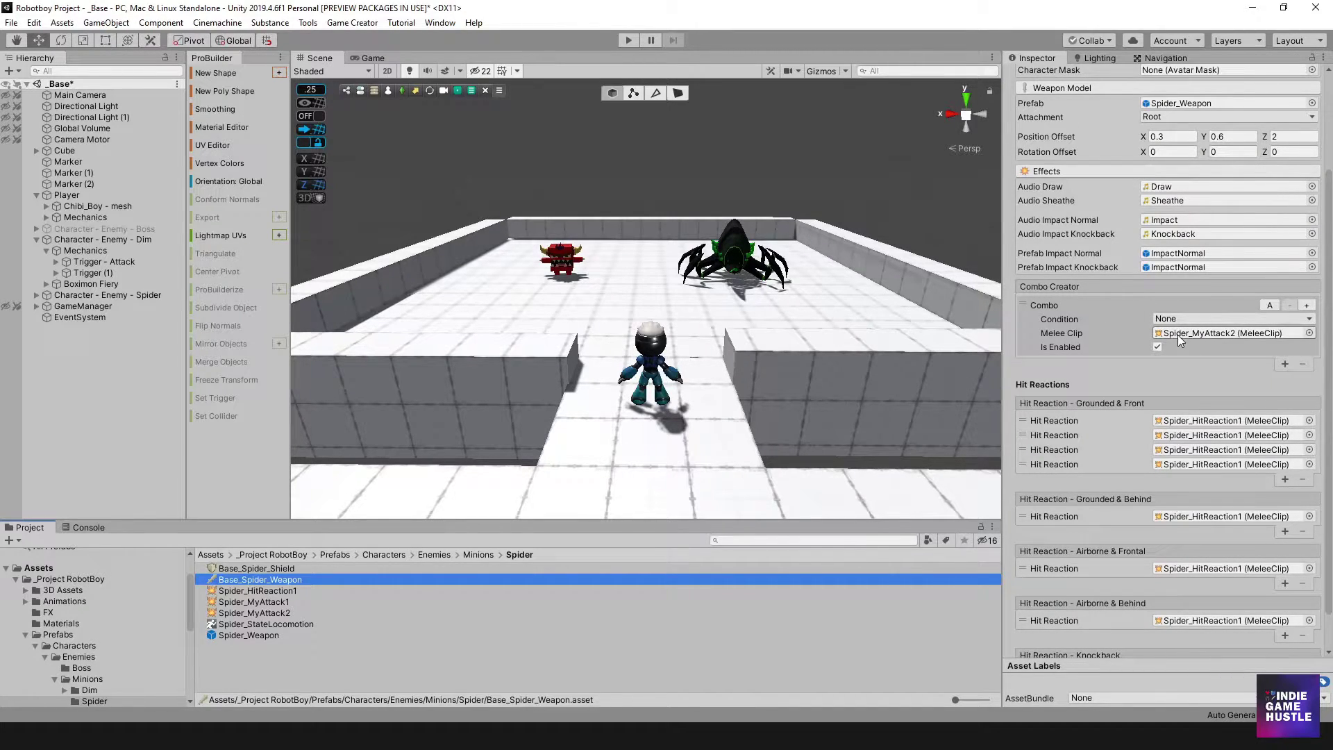
Step: Add a Change Attribute action to the On Hit list of the Spider_MyAttack2 clip
{"action": "left_click", "coordinate": [277, 602]}
{"action": "left_click", "coordinate": [275, 611]}
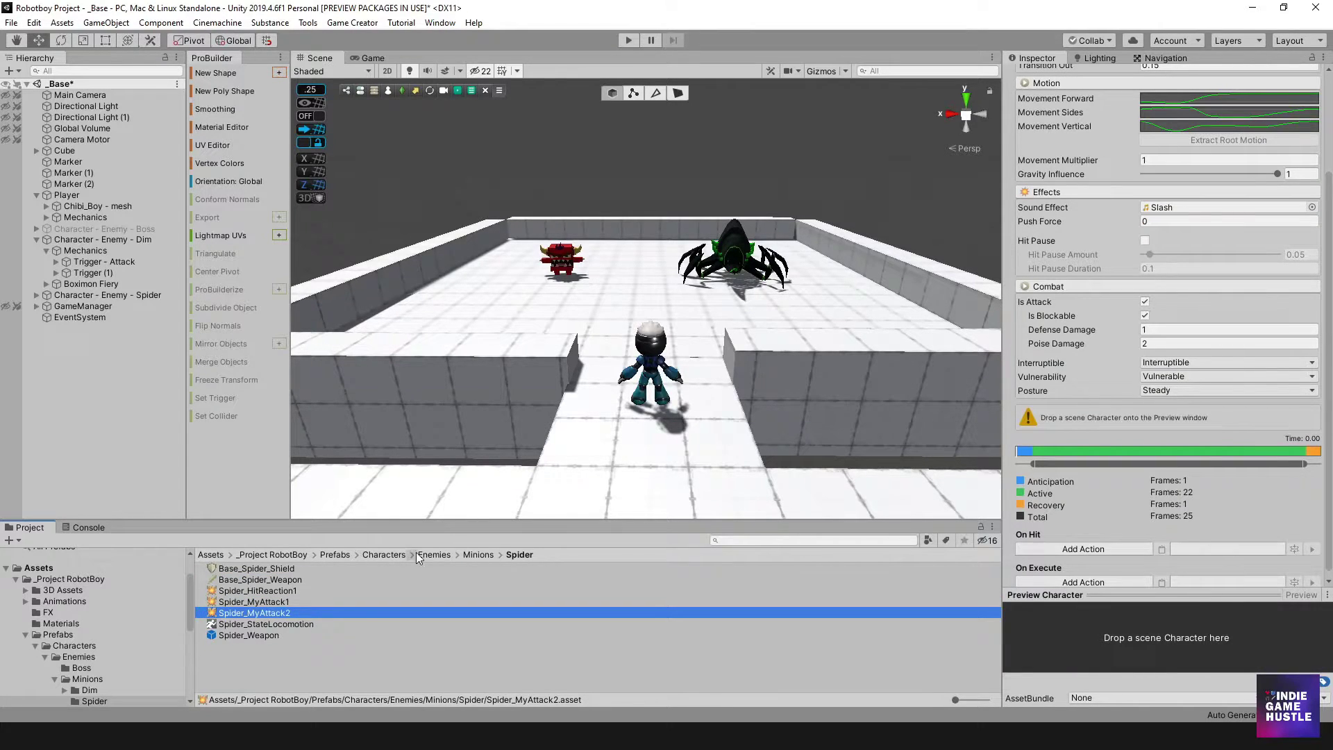
{"action": "scroll", "coordinate": [1139, 372], "scroll_direction": "down", "scroll_amount": 1}
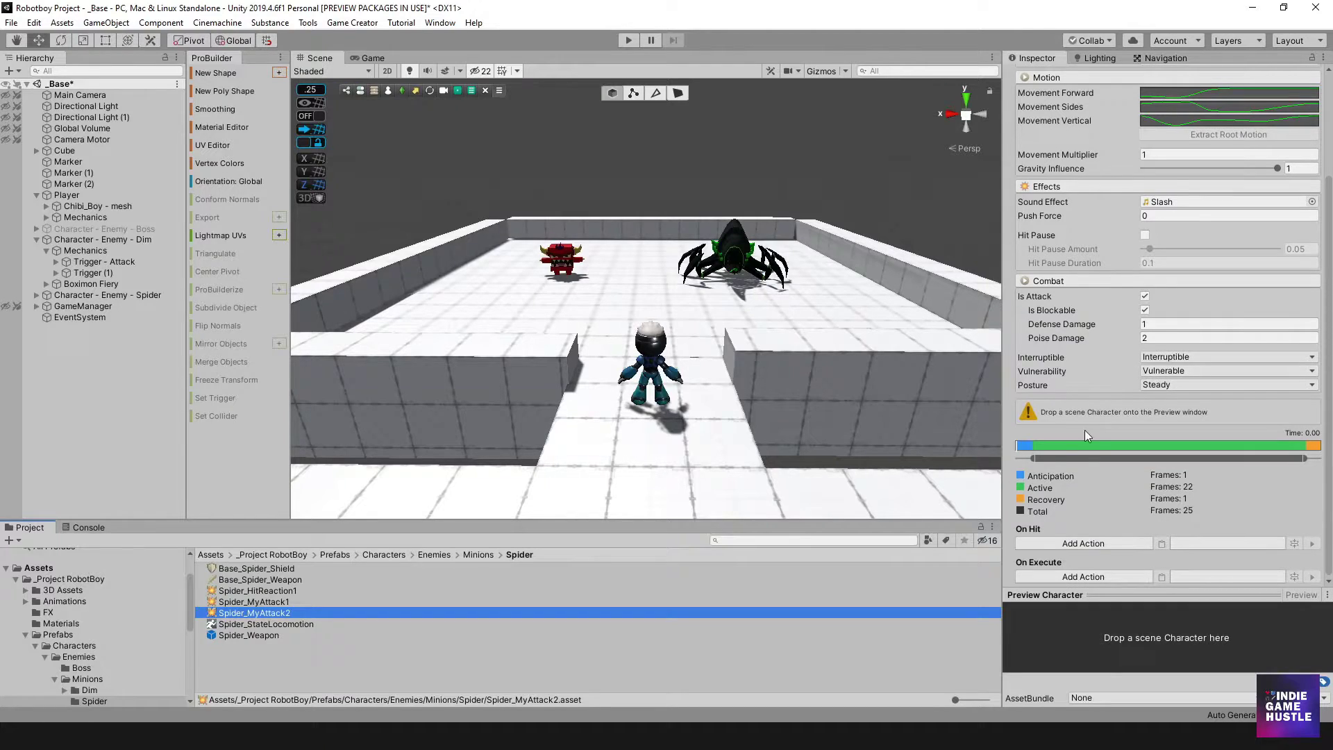
{"action": "left_click", "coordinate": [1092, 542]}
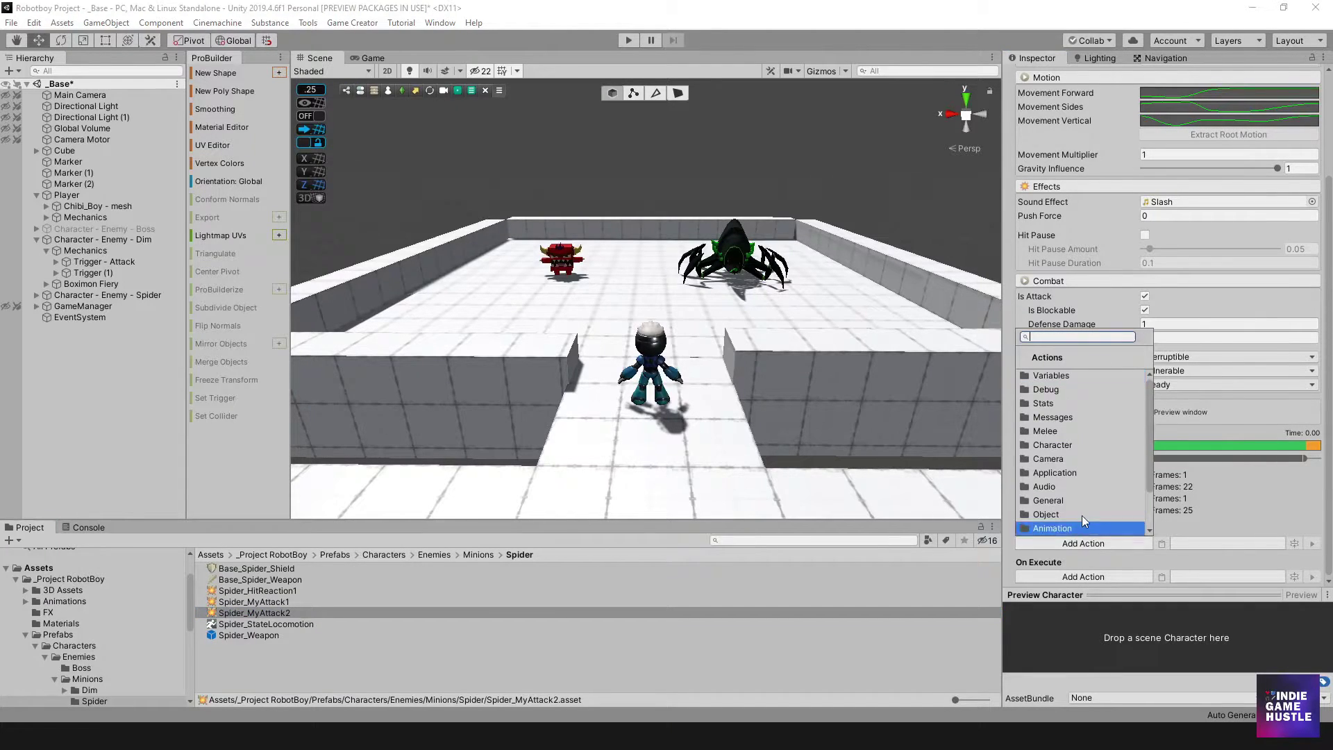
{"action": "left_click", "coordinate": [1085, 403]}
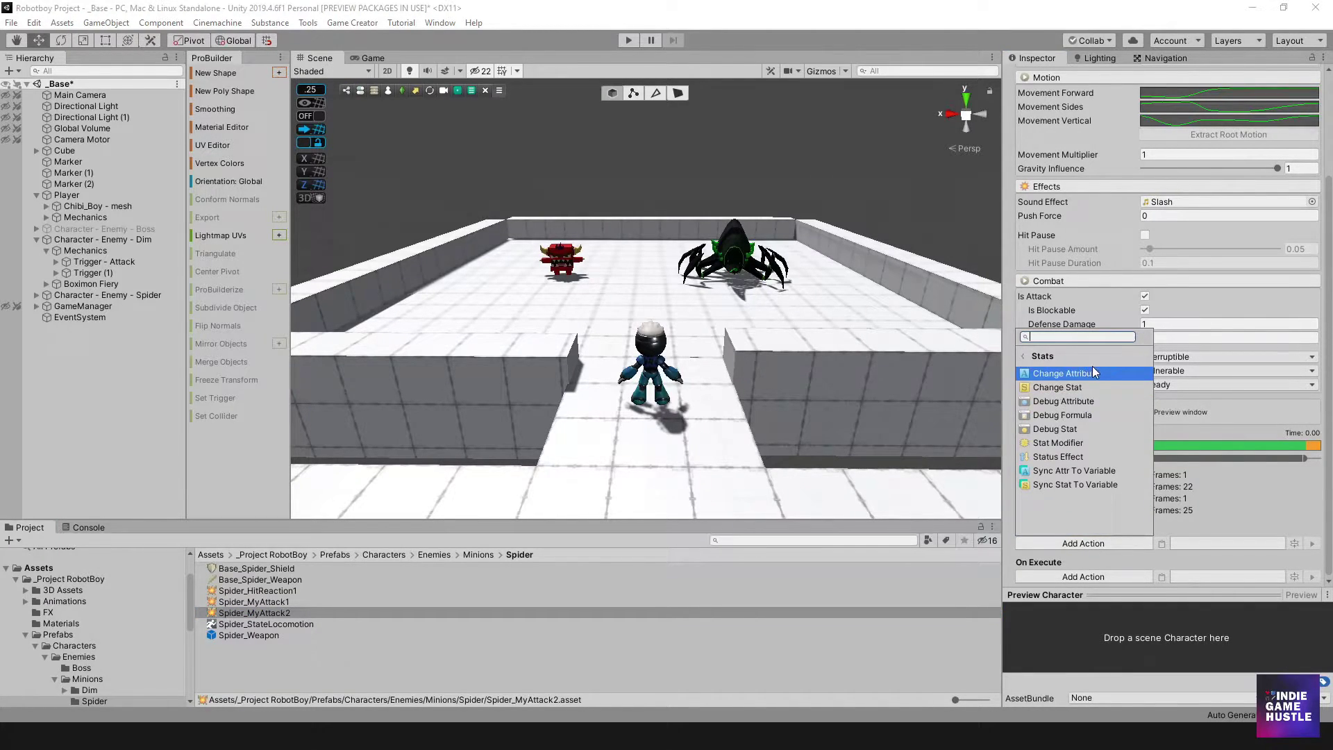
{"action": "left_click", "coordinate": [1091, 373]}
{"action": "scroll", "coordinate": [1176, 469], "scroll_direction": "down", "scroll_amount": 4}
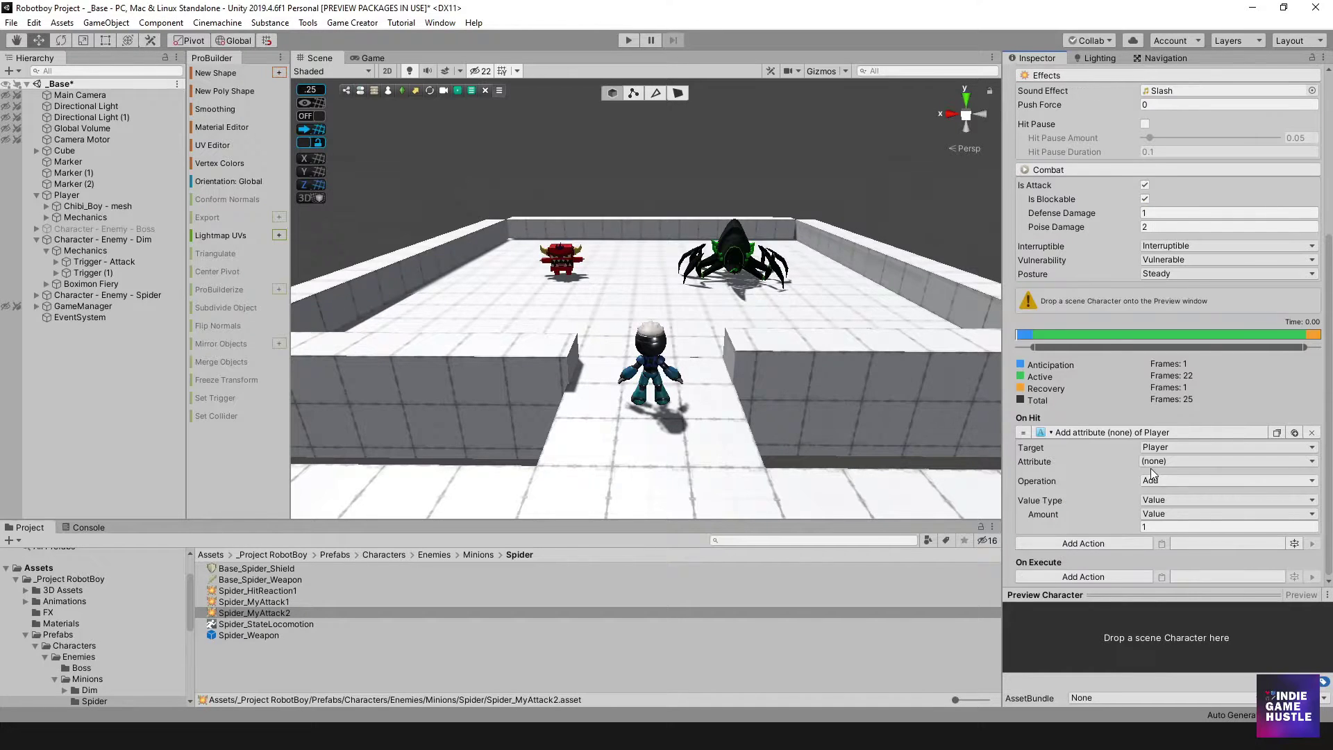
Step: Set the On Hit action's target to Invoker, its attribute to health, and its operation to Subtract
{"action": "left_click", "coordinate": [1170, 446]}
{"action": "left_click", "coordinate": [1177, 462]}
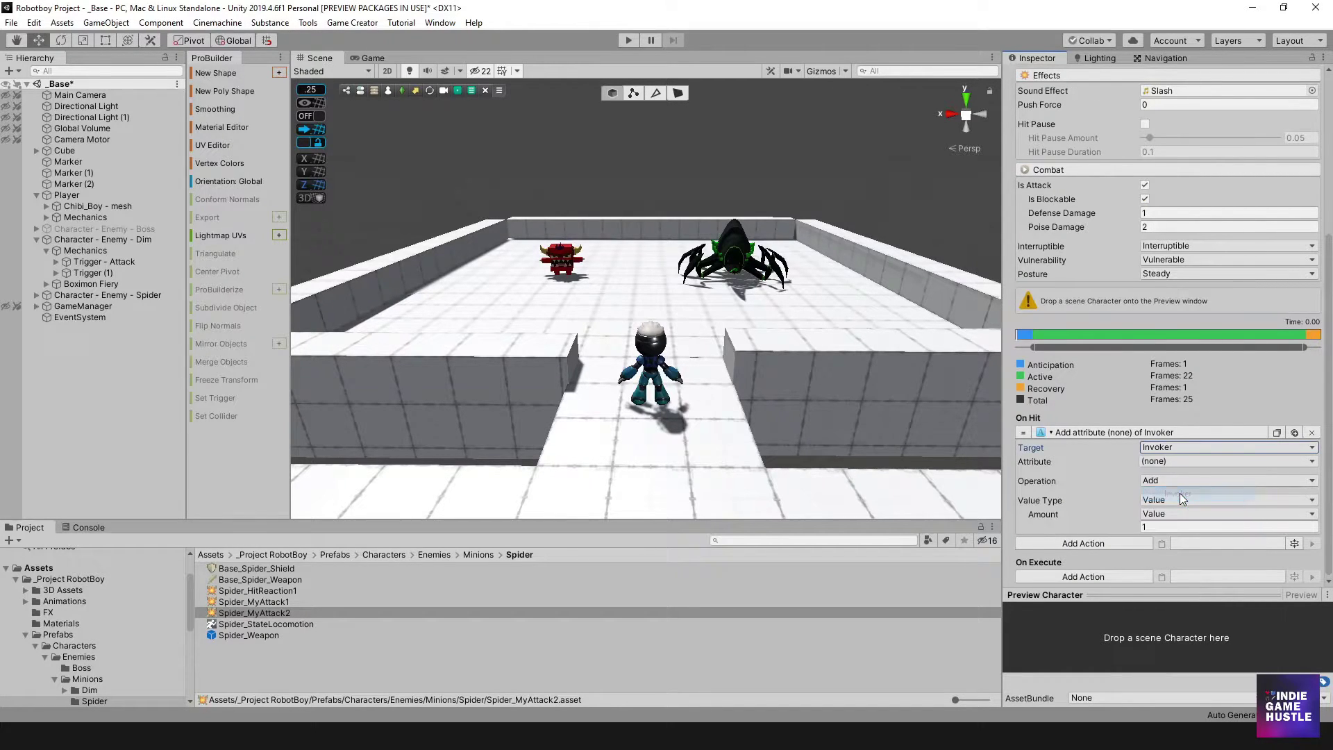
{"action": "left_click", "coordinate": [1176, 460]}
{"action": "left_click", "coordinate": [1173, 498]}
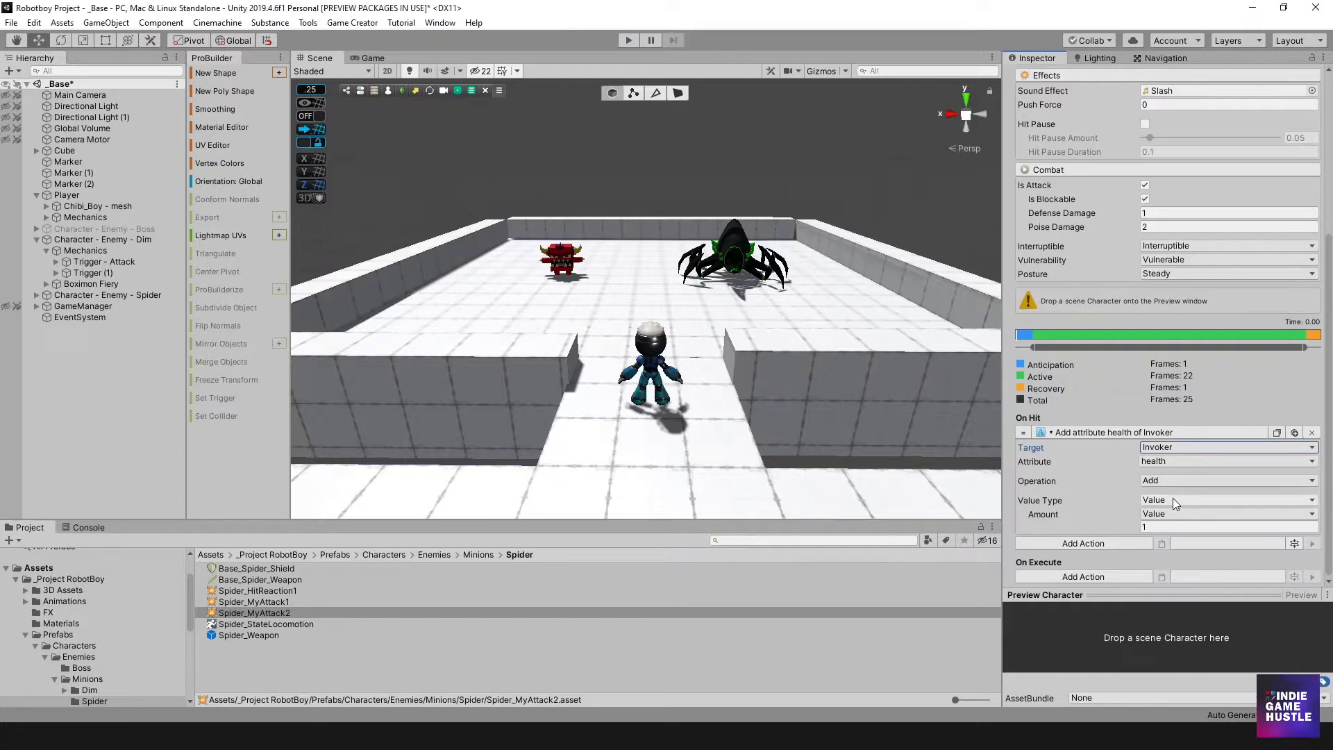
{"action": "left_click", "coordinate": [1173, 477]}
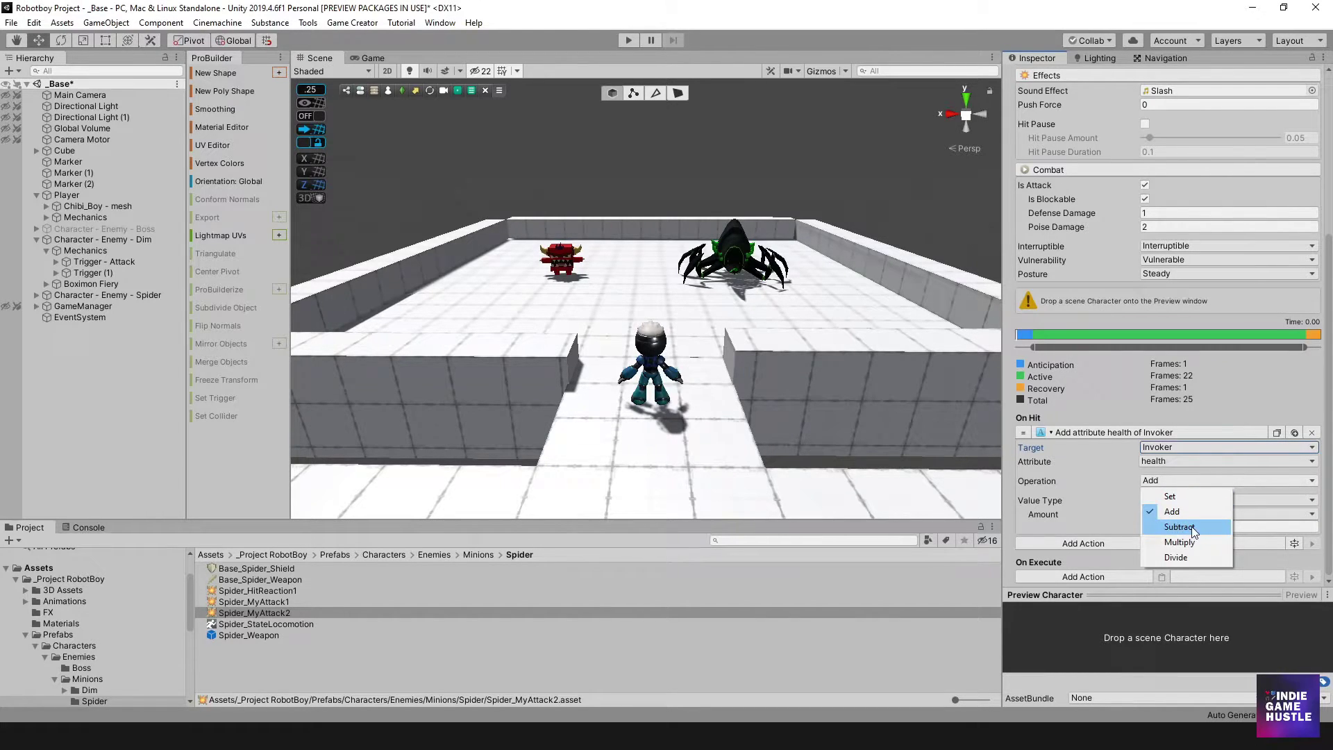
{"action": "left_click", "coordinate": [1191, 528]}
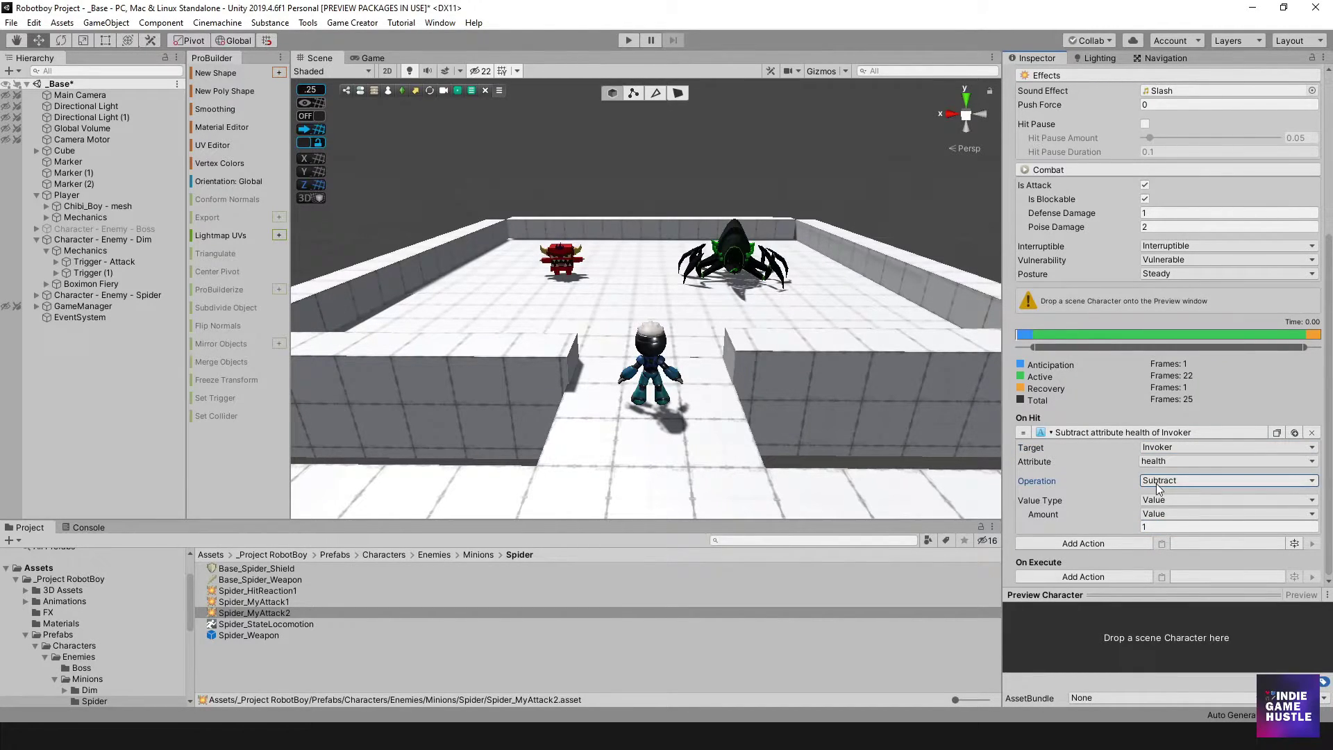
Step: Set the amount subtracted by the Spider_MyAttack2 On Hit action to 30
{"action": "left_click", "coordinate": [1143, 527]}
{"action": "key", "text": "BackSpace"}
{"action": "left_click", "coordinate": [1157, 529]}
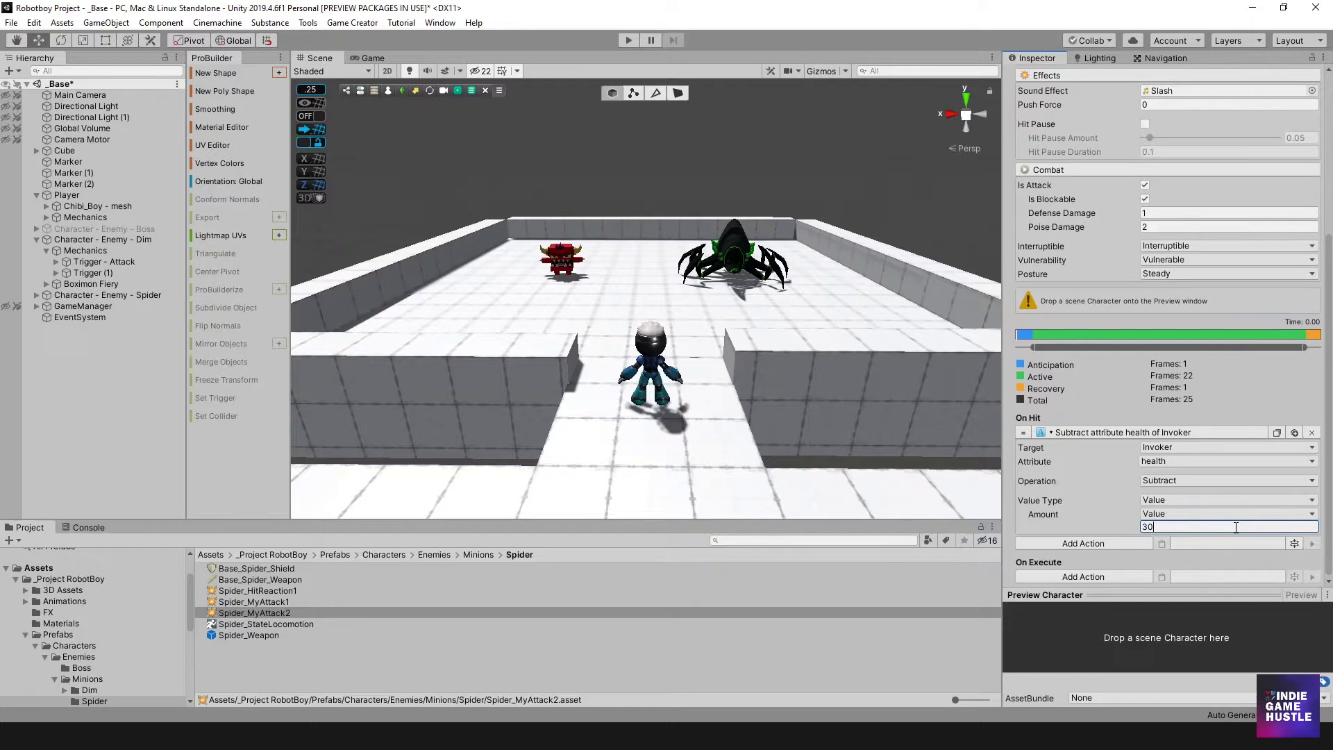
{"action": "type", "text": "30"}
{"action": "scroll", "coordinate": [1101, 442], "scroll_direction": "up", "scroll_amount": 5}
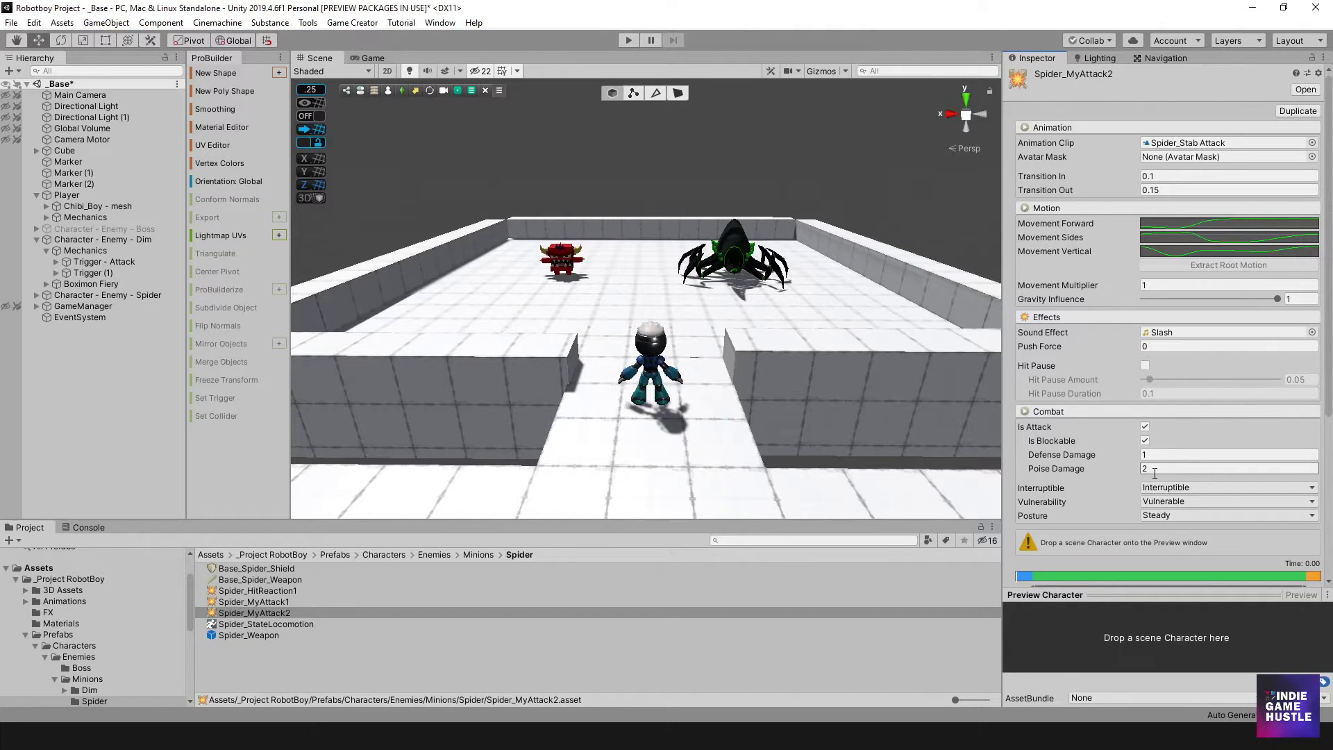
{"action": "key", "text": "Return"}
Step: Enter play mode, swing the player's weapon at the entrance, and walk up to the Spider enemy to take its attack
{"action": "left_click", "coordinate": [629, 40]}
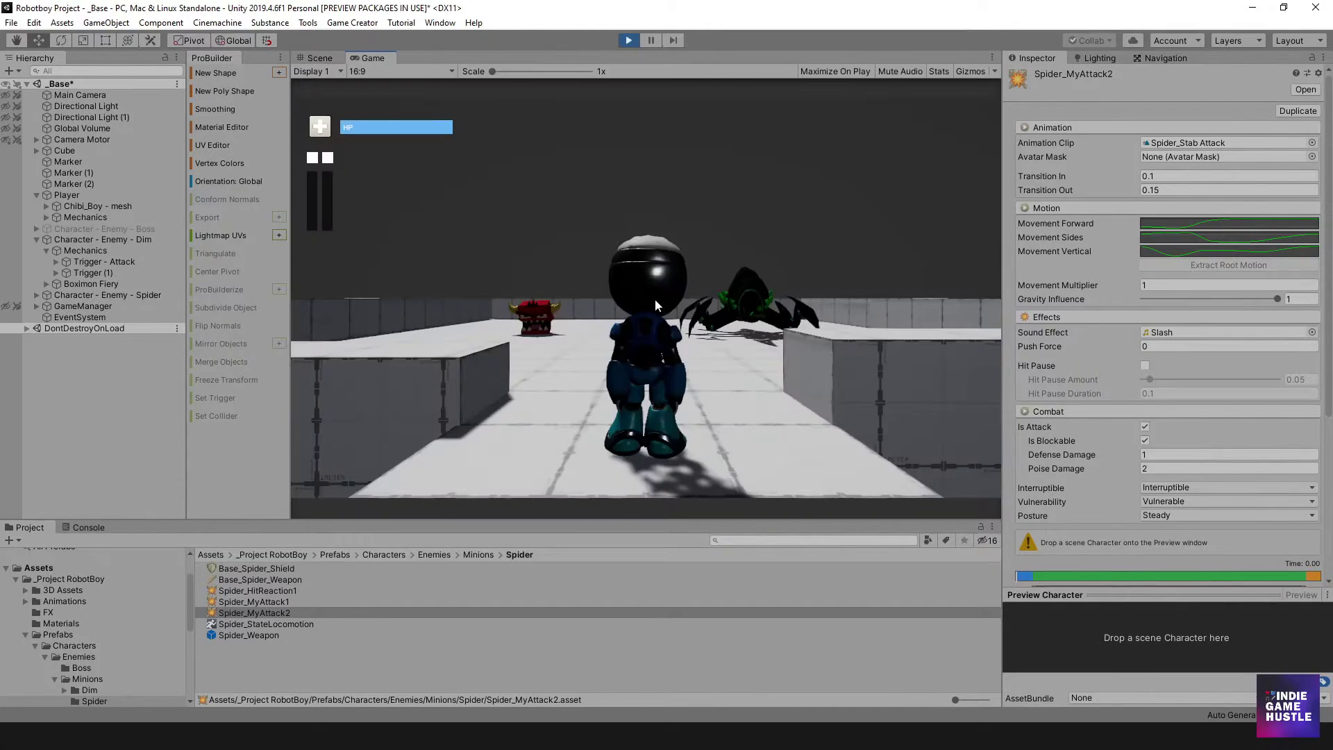
{"action": "left_click", "coordinate": [649, 339]}
{"action": "left_click", "coordinate": [651, 312]}
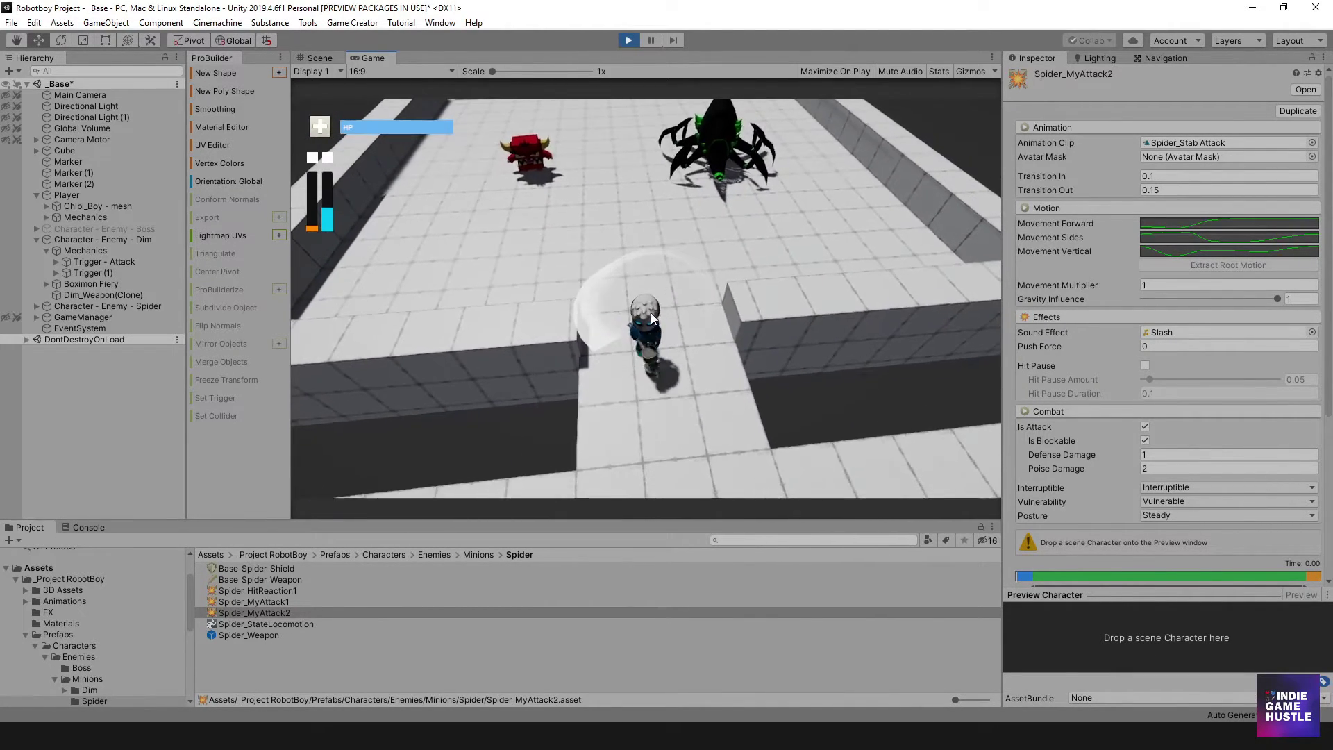
{"action": "key", "text": "w"}
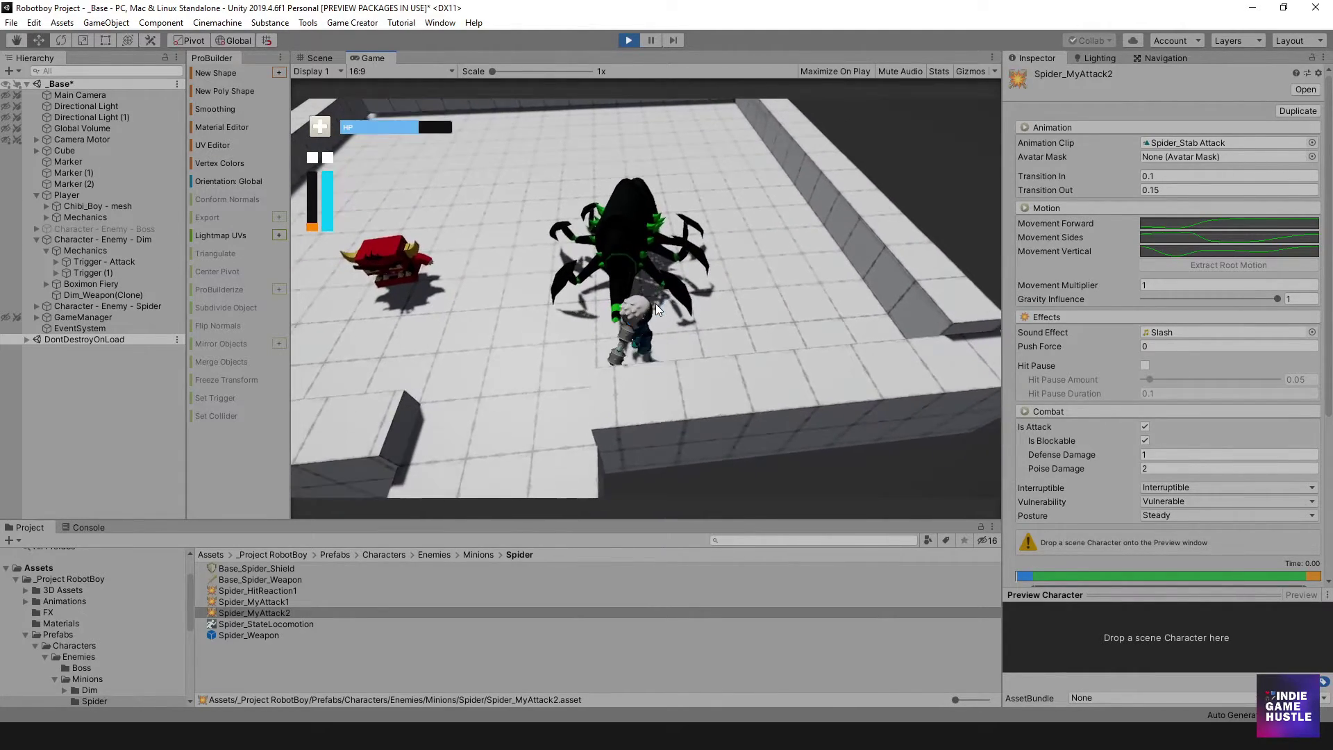
Step: Run the player past the Dim enemy to the far side of the arena and back out through the entrance
{"action": "key", "text": "a"}
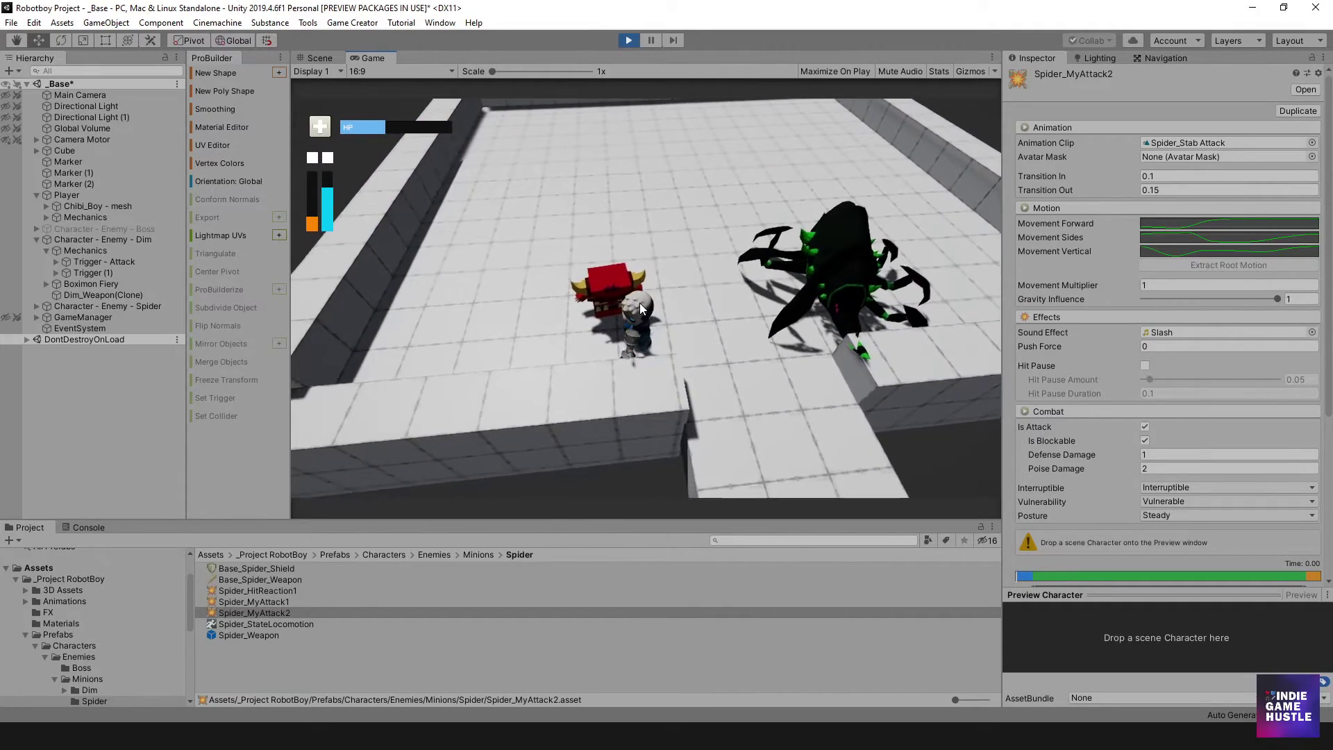
{"action": "key", "text": "w"}
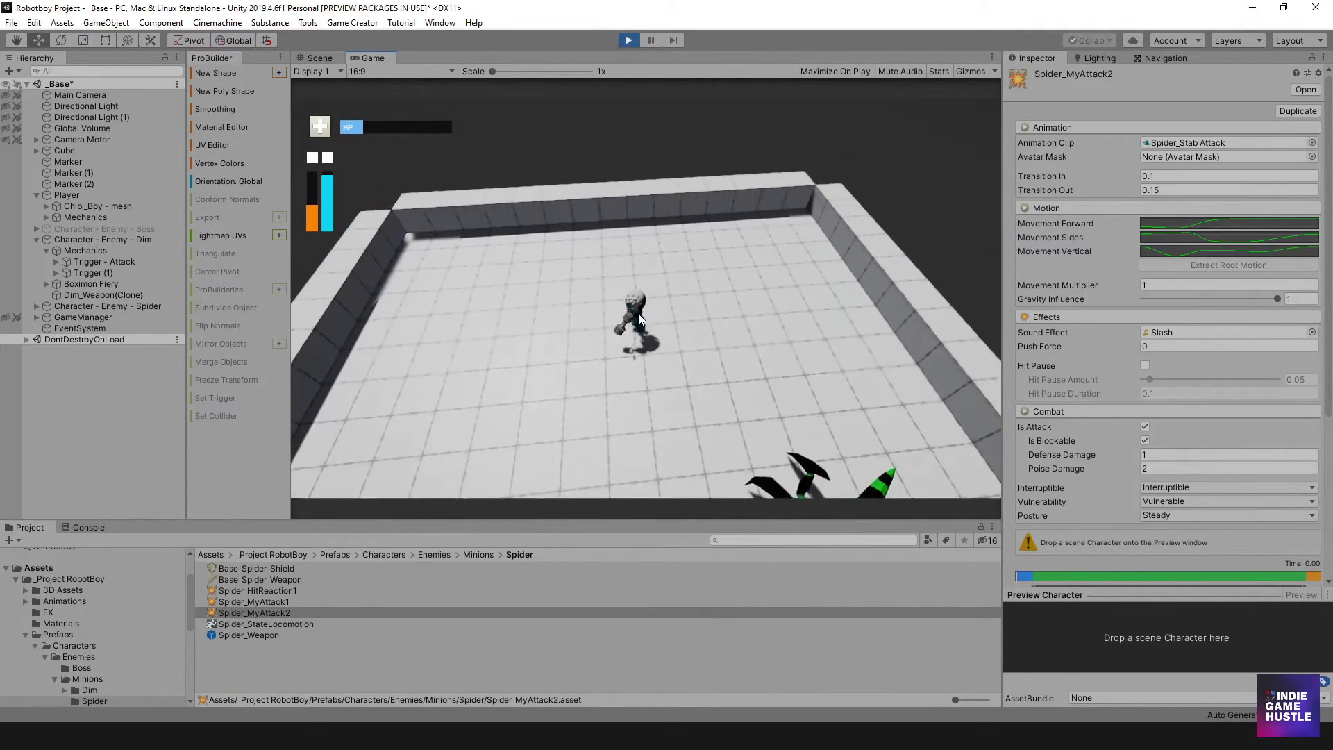
{"action": "key", "text": "a"}
{"action": "key", "text": "s"}
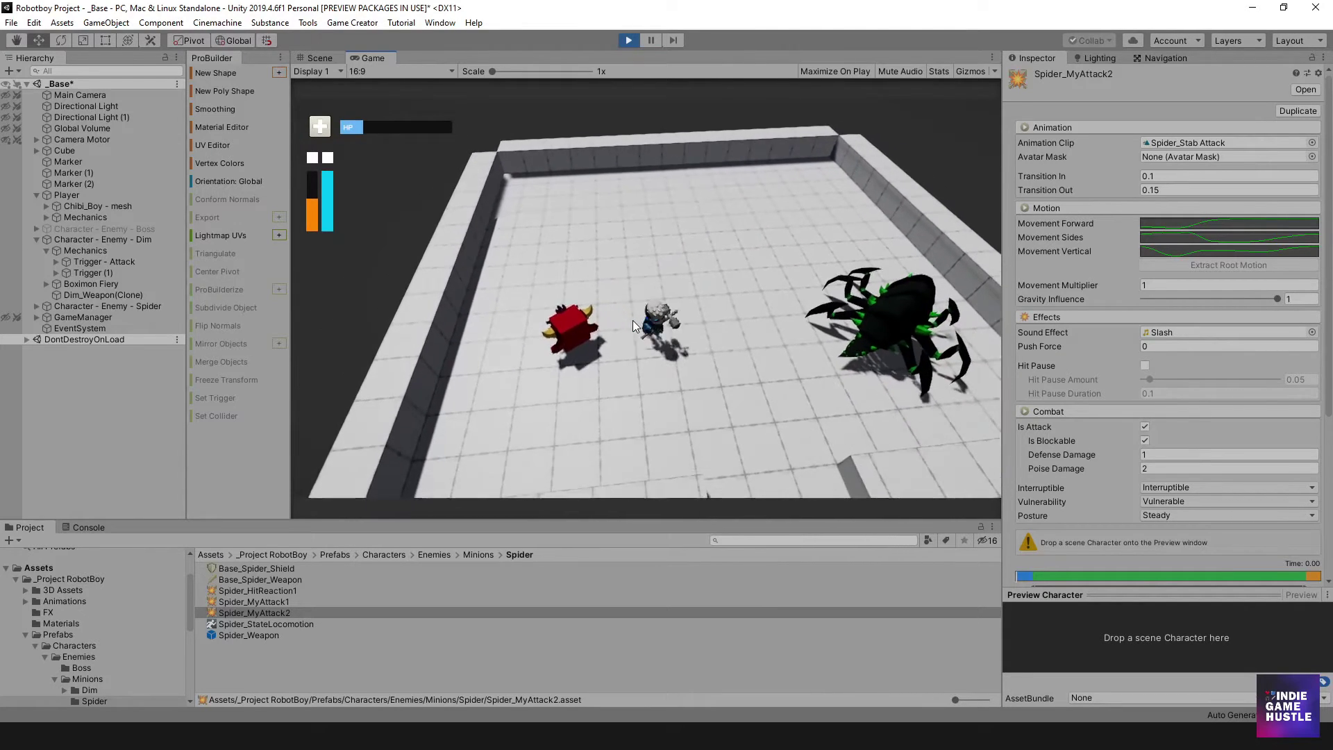
{"action": "key", "text": "s"}
{"action": "key", "text": "d"}
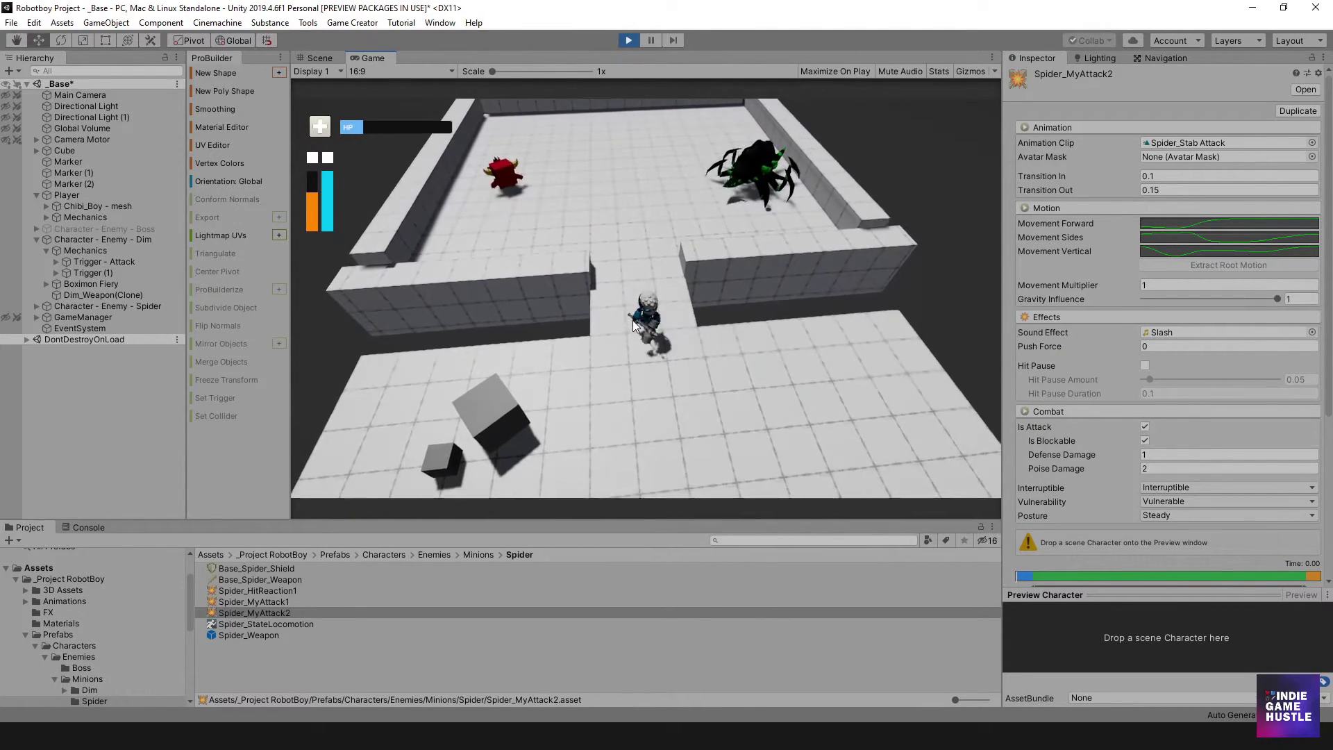
Step: Move the player back into the arena entrance to lure both enemies away from the side walls
{"action": "key", "text": "a"}
{"action": "key", "text": "d"}
{"action": "key", "text": "w"}
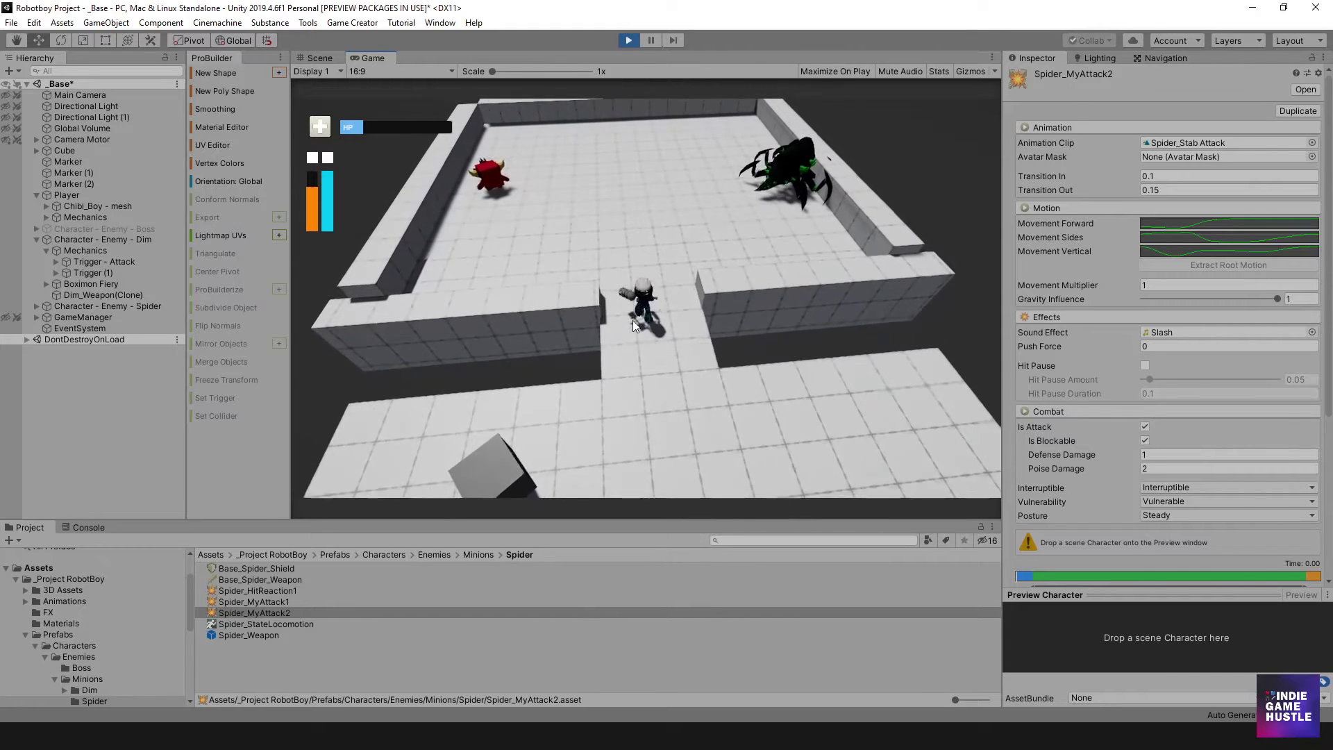
{"action": "key", "text": "w"}
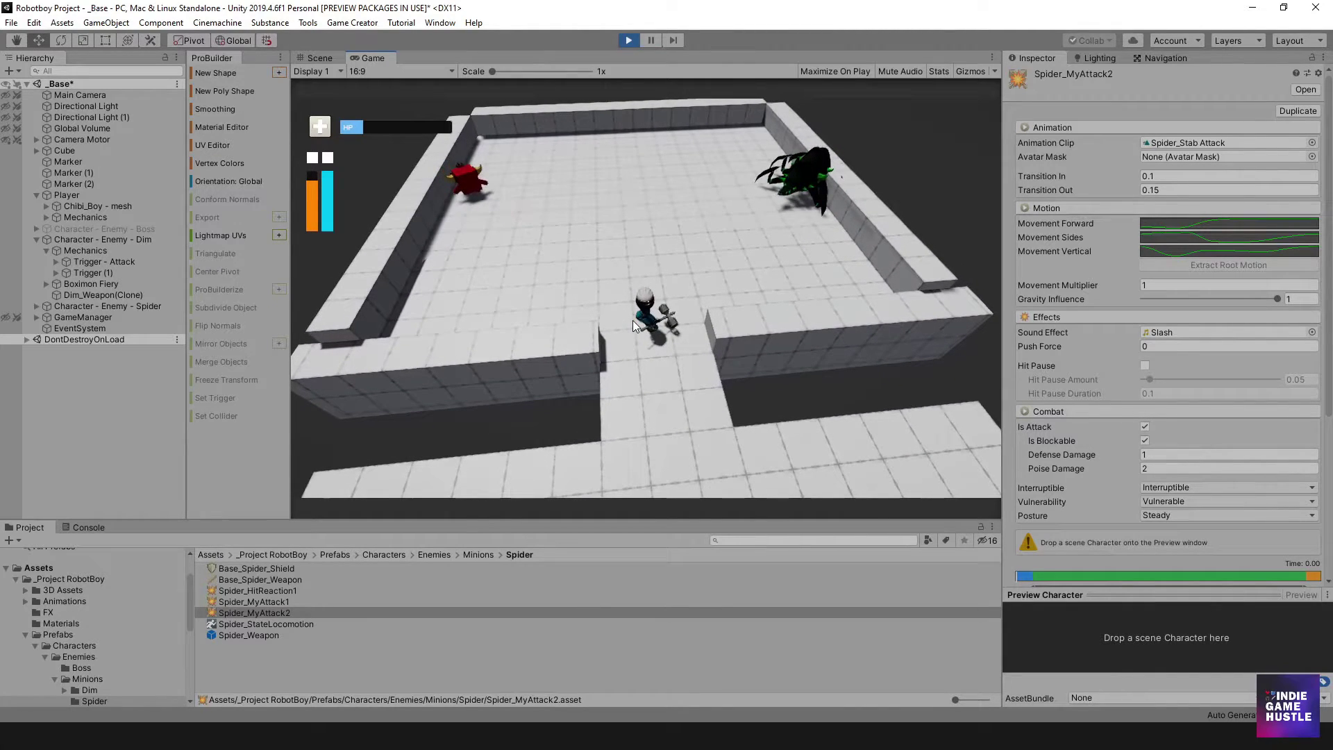
{"action": "key", "text": "w"}
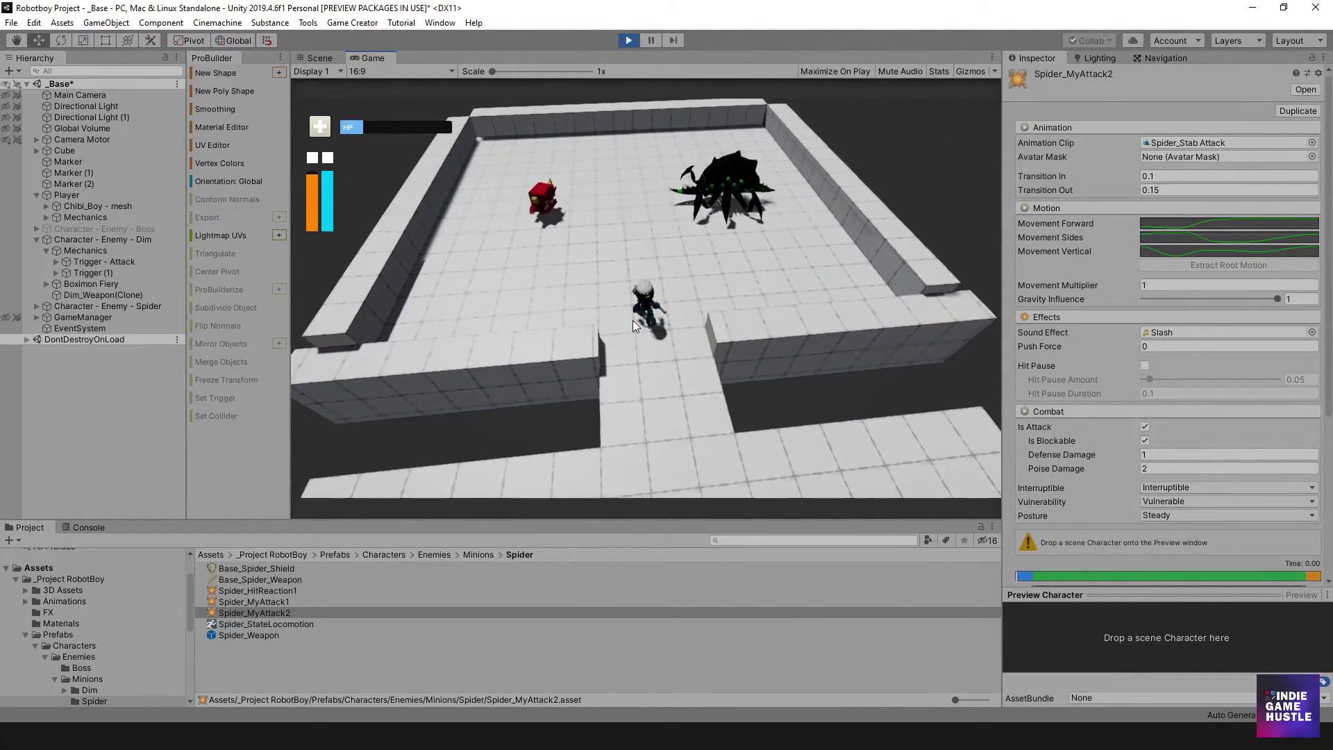
Step: Run the player away from both enemies and jump onto the arena's side wall
{"action": "key", "text": "a"}
{"action": "key", "text": "w"}
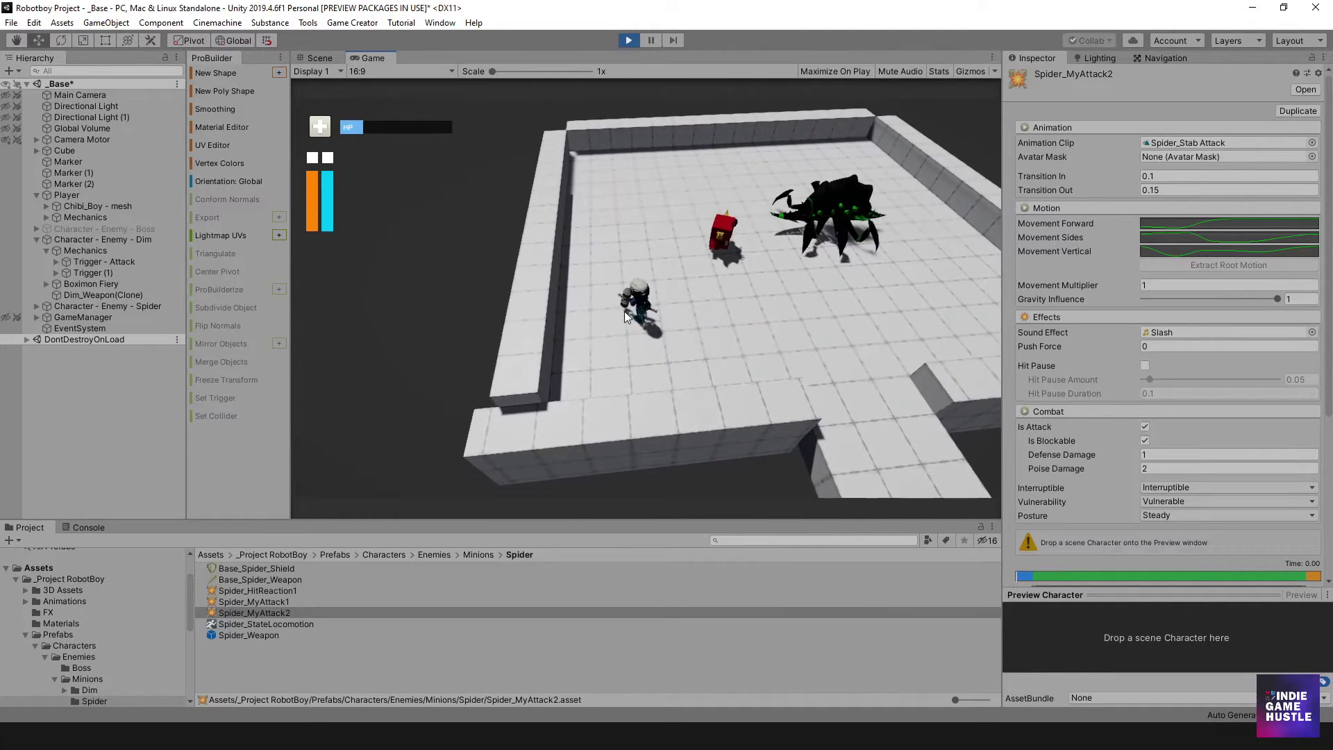
{"action": "key", "text": "w"}
{"action": "key", "text": "space"}
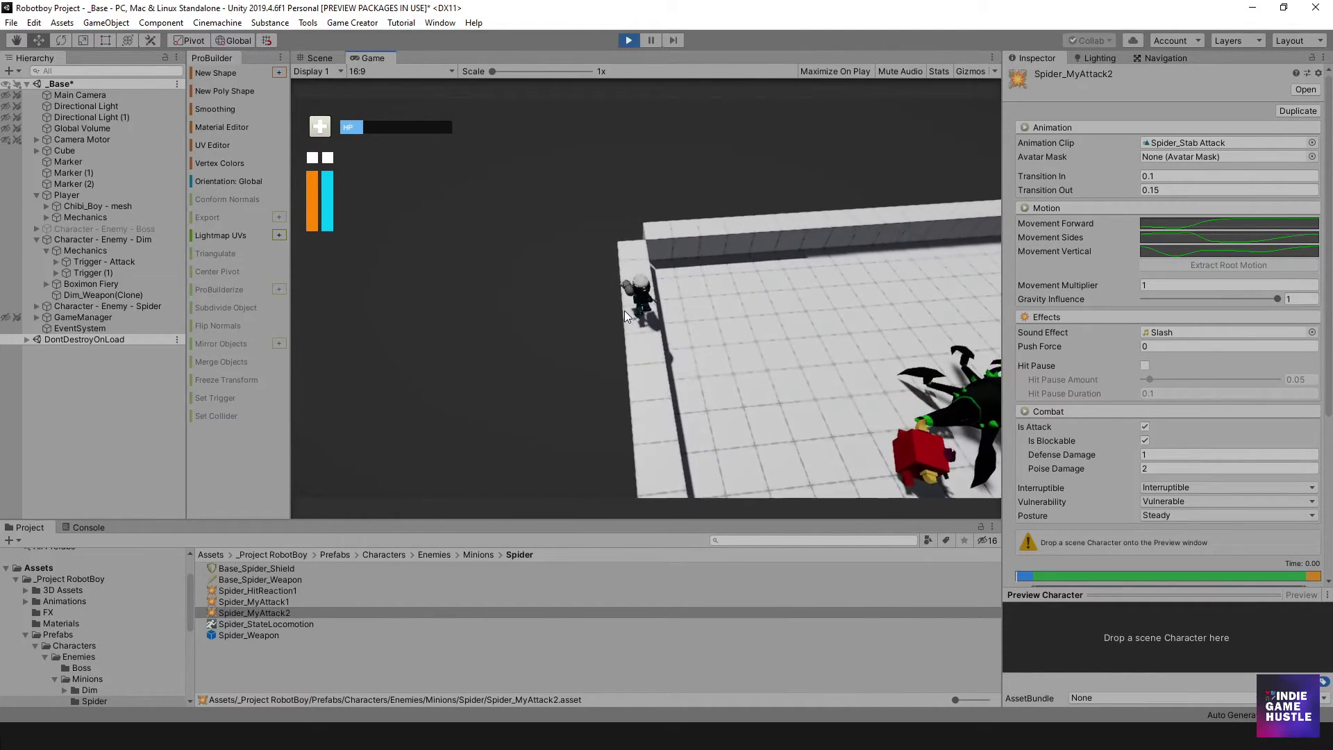
Step: Run the player across the back of the arena, circle around both enemies, and leave through the entrance
{"action": "key", "text": "d"}
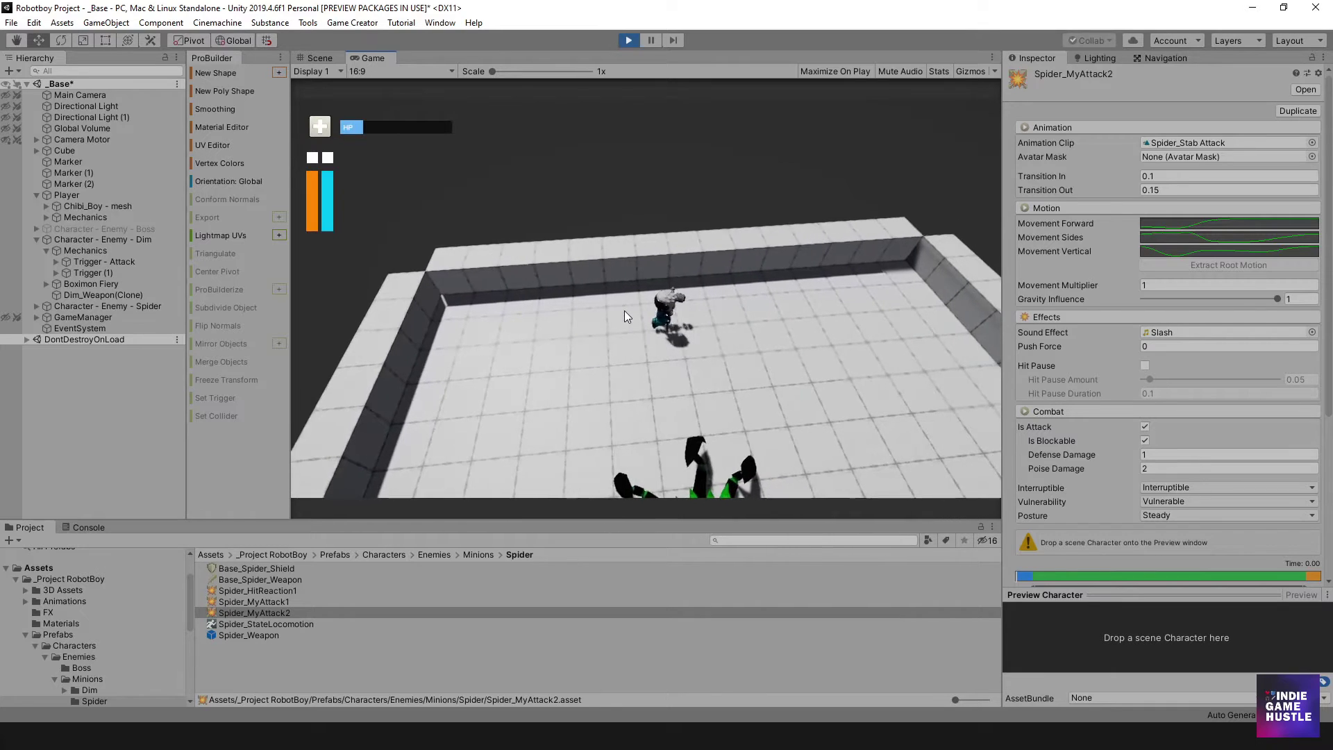
{"action": "key", "text": "d"}
{"action": "key", "text": "s"}
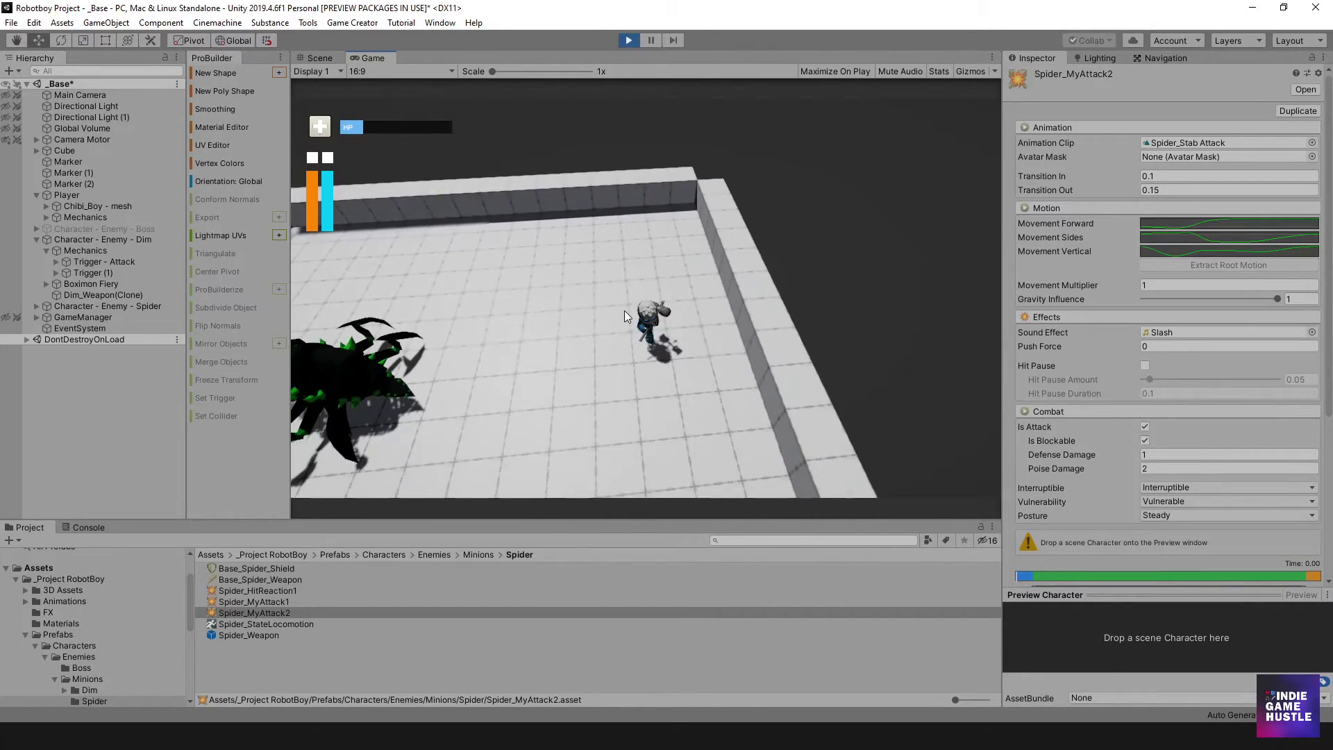
{"action": "key", "text": "s"}
{"action": "key", "text": "a"}
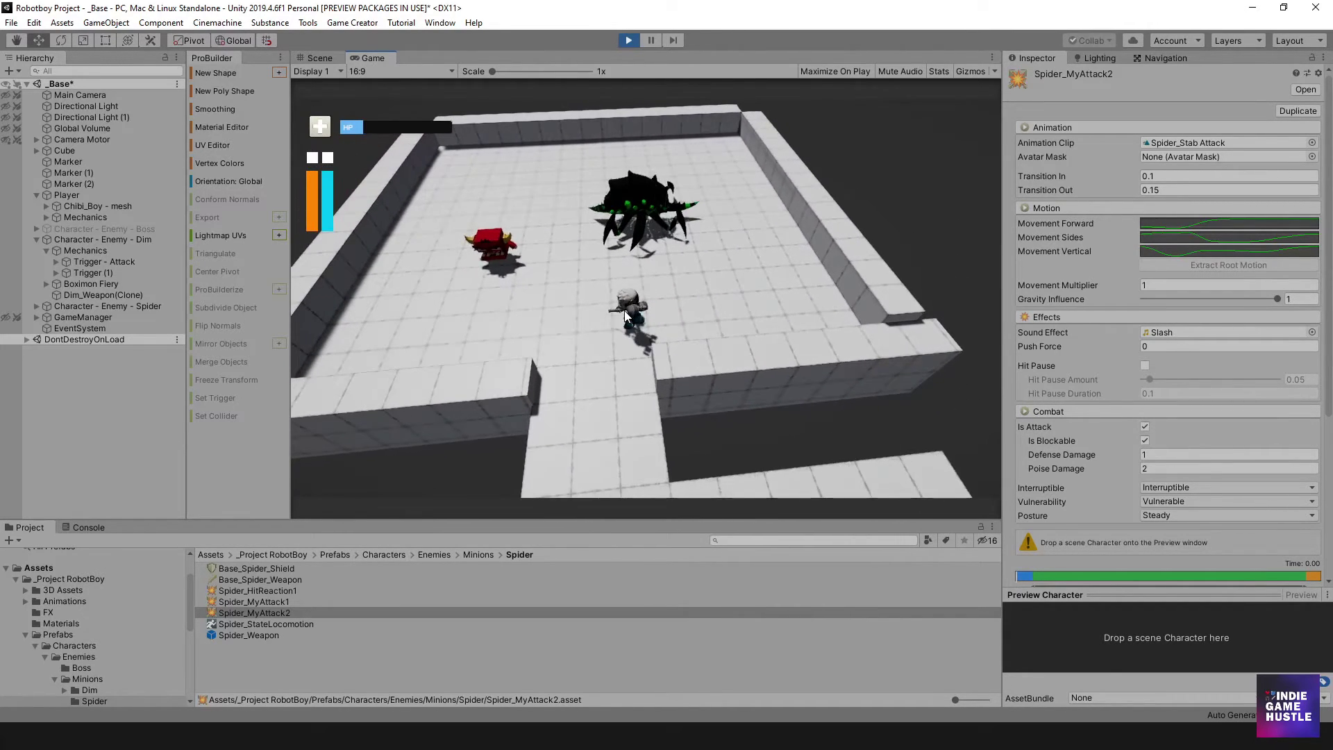
{"action": "key", "text": "s"}
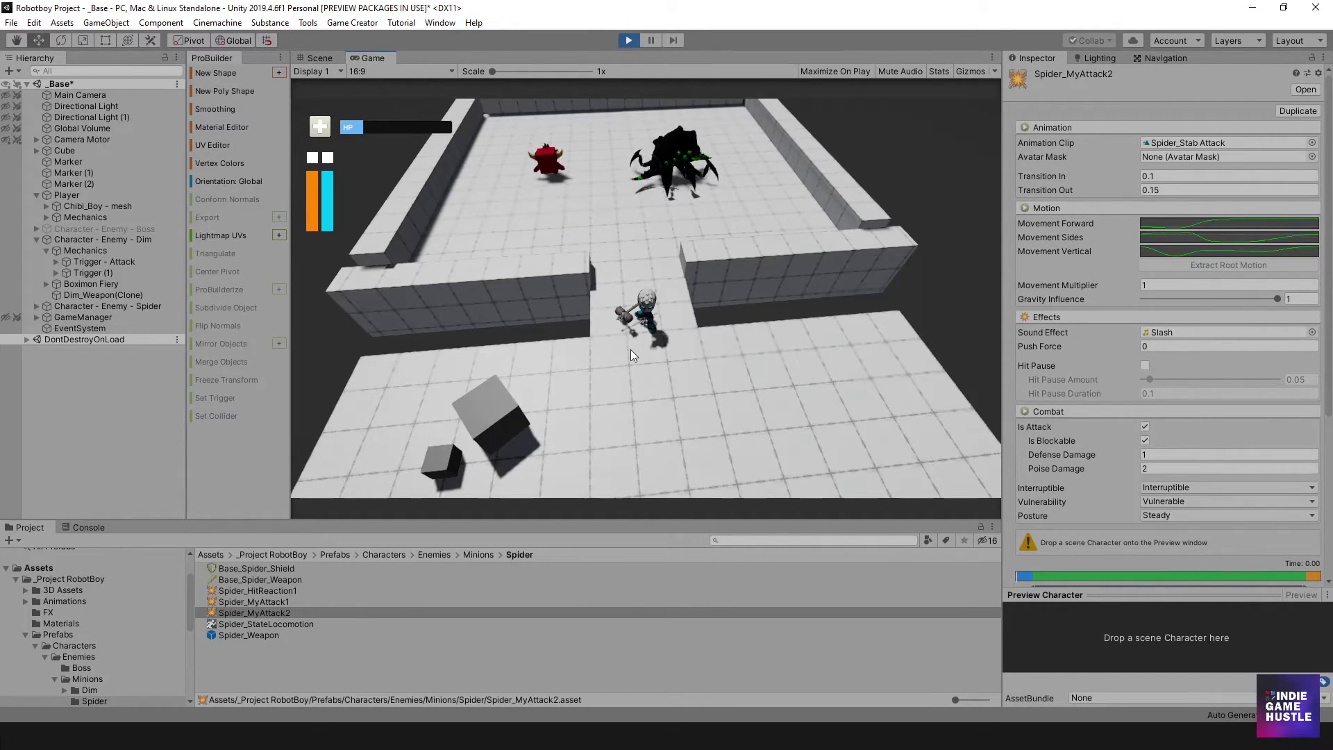
Step: Run the player through the arena entrance, past the Spider, and across the arena between both enemies
{"action": "key", "text": "w"}
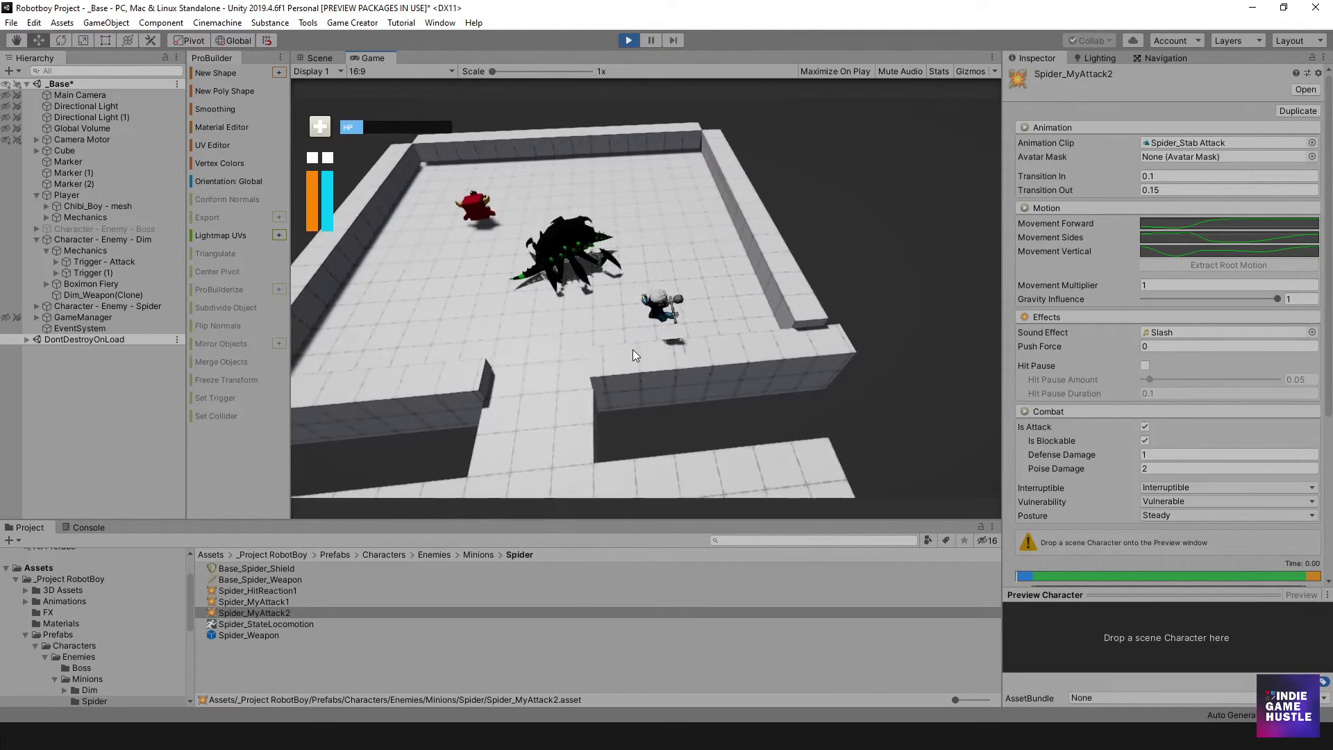
{"action": "key", "text": "w"}
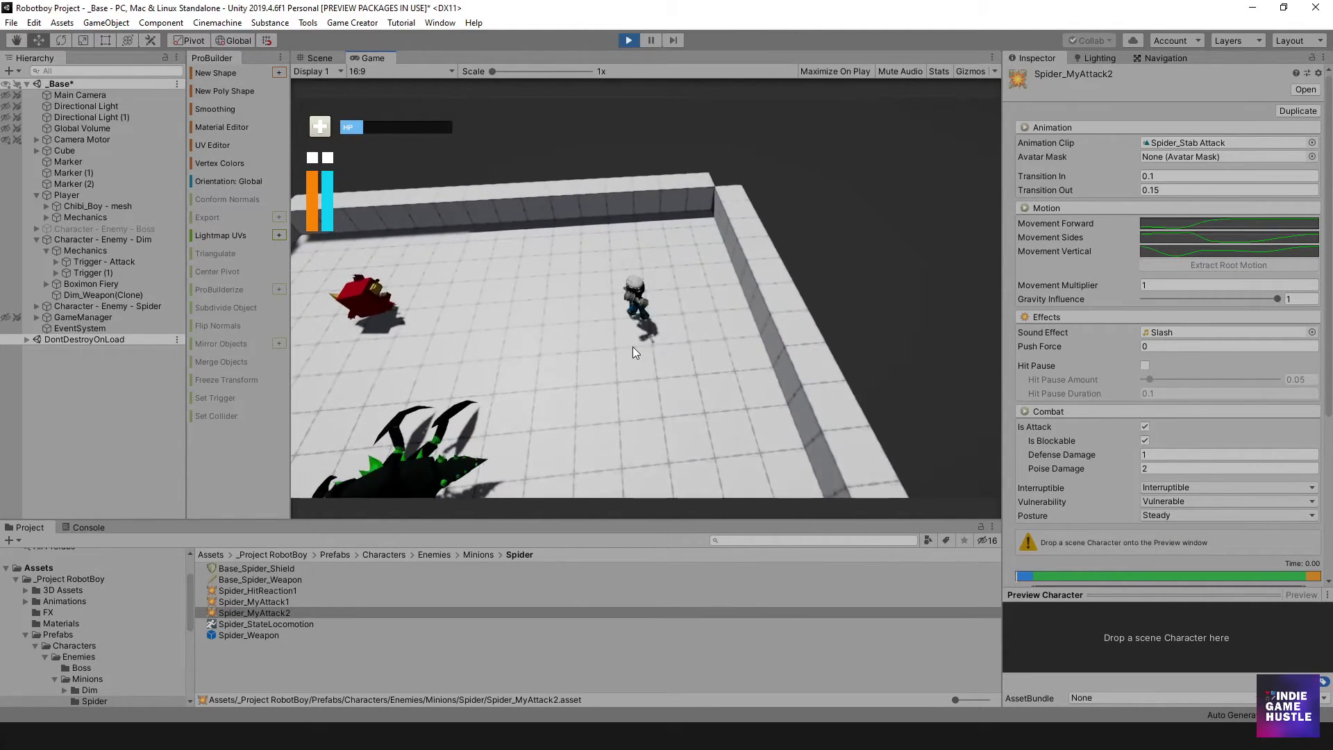
{"action": "key", "text": "w"}
{"action": "key", "text": "a"}
{"action": "key", "text": "s"}
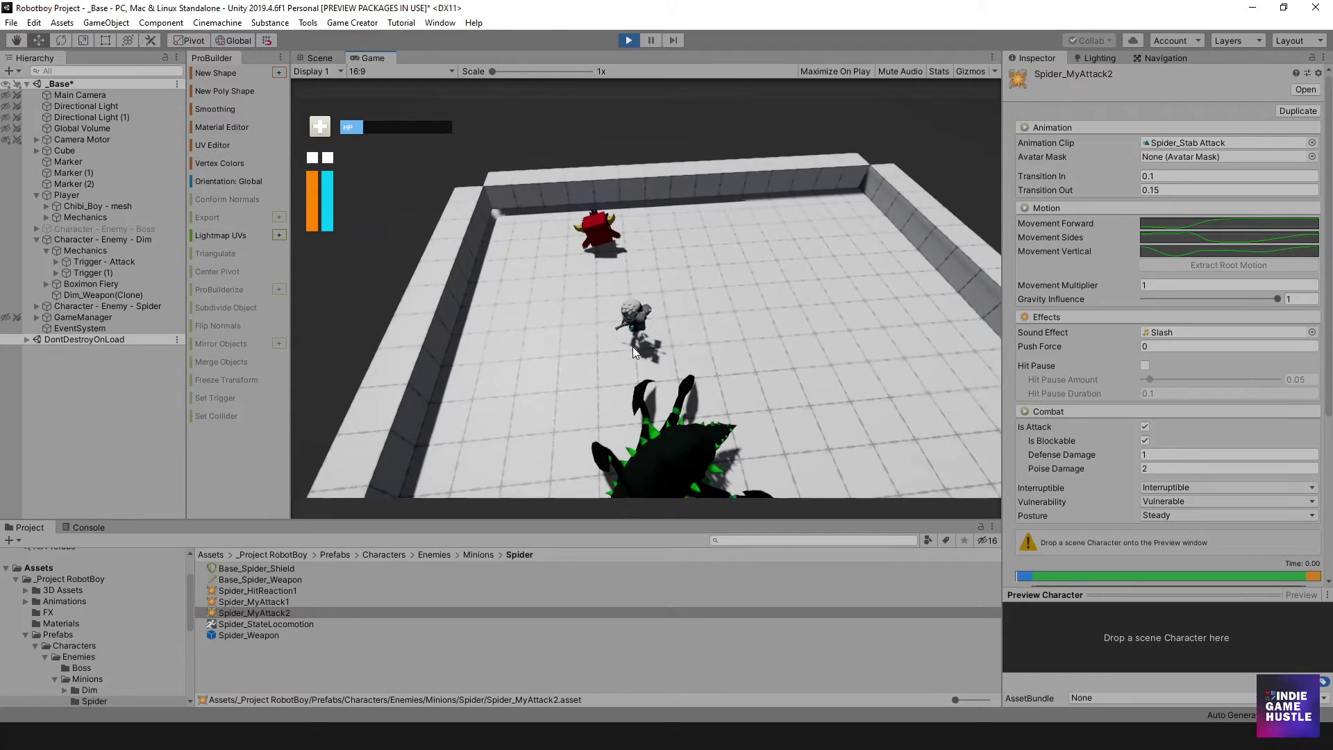
Step: Circle the player around the Dim and Spider across the back of the arena to the side wall
{"action": "key", "text": "a"}
{"action": "key", "text": "s"}
{"action": "key", "text": "w"}
{"action": "key", "text": "d"}
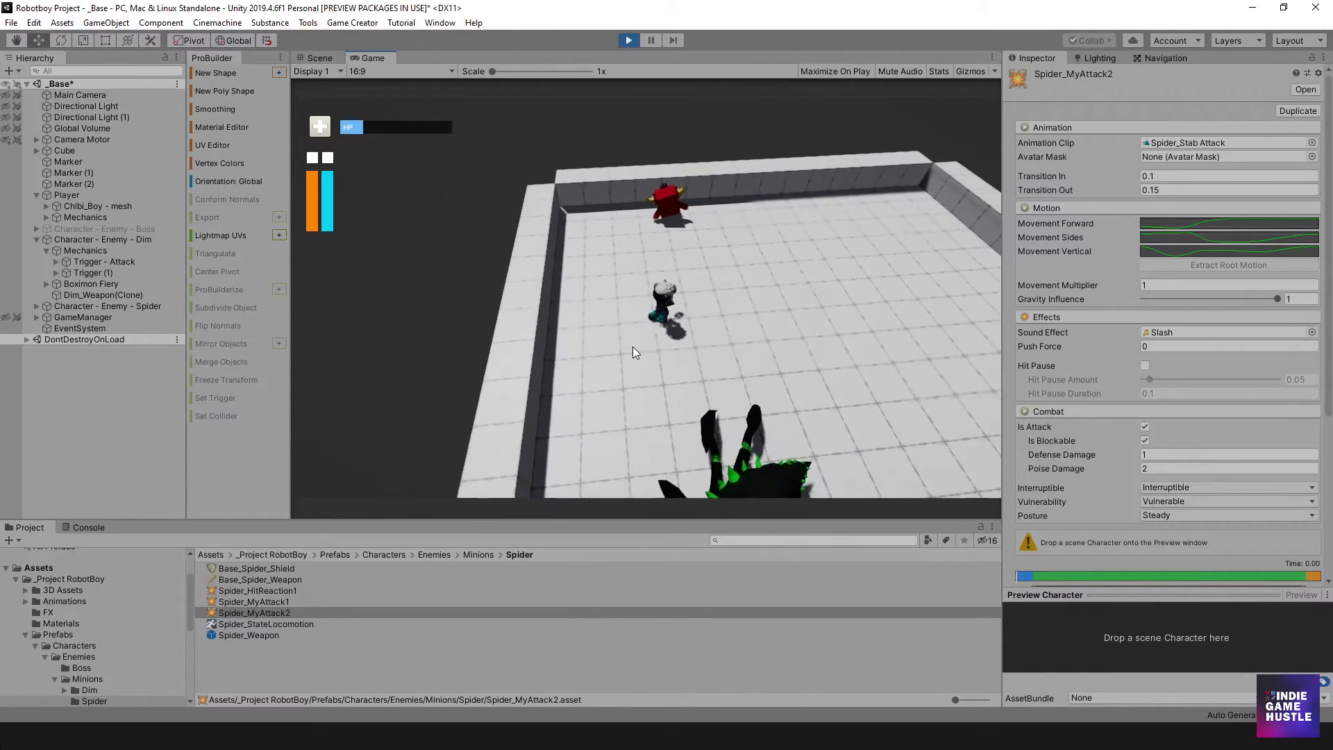
{"action": "key", "text": "d"}
{"action": "key", "text": "w"}
{"action": "key", "text": "a"}
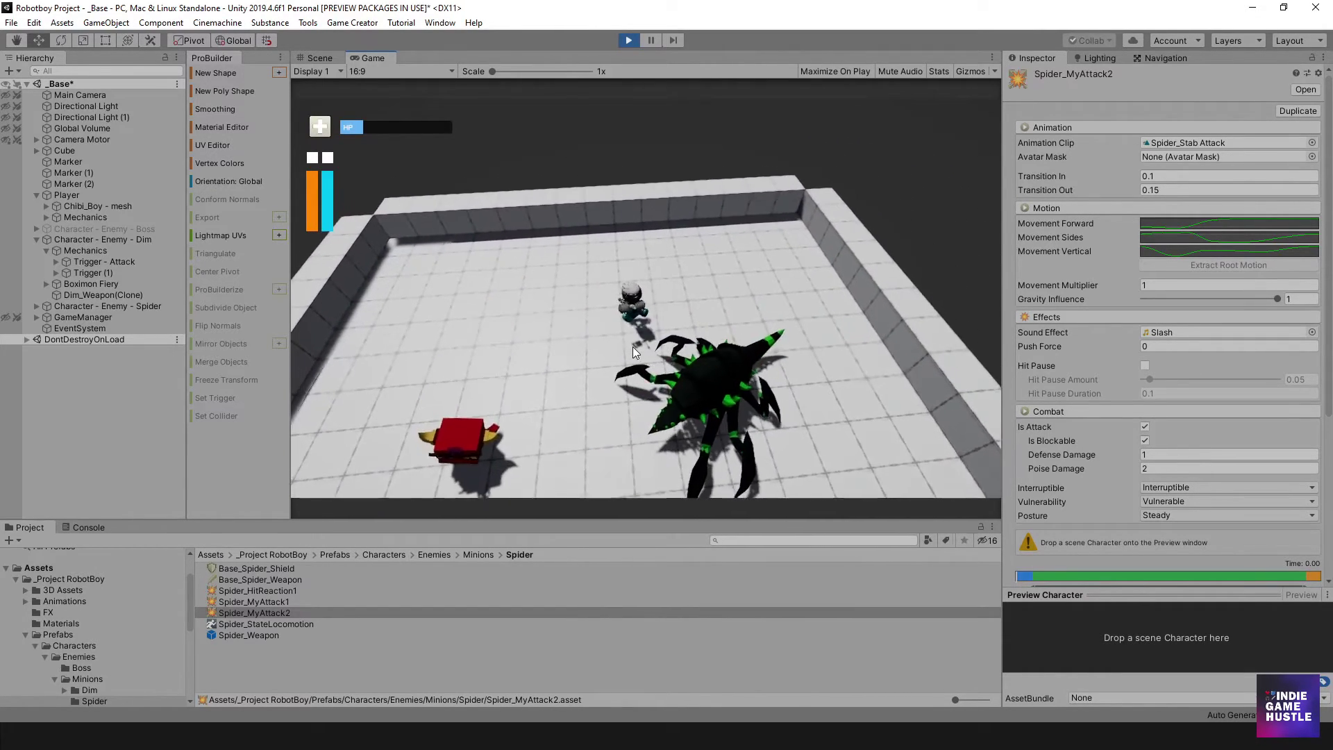
{"action": "key", "text": "a"}
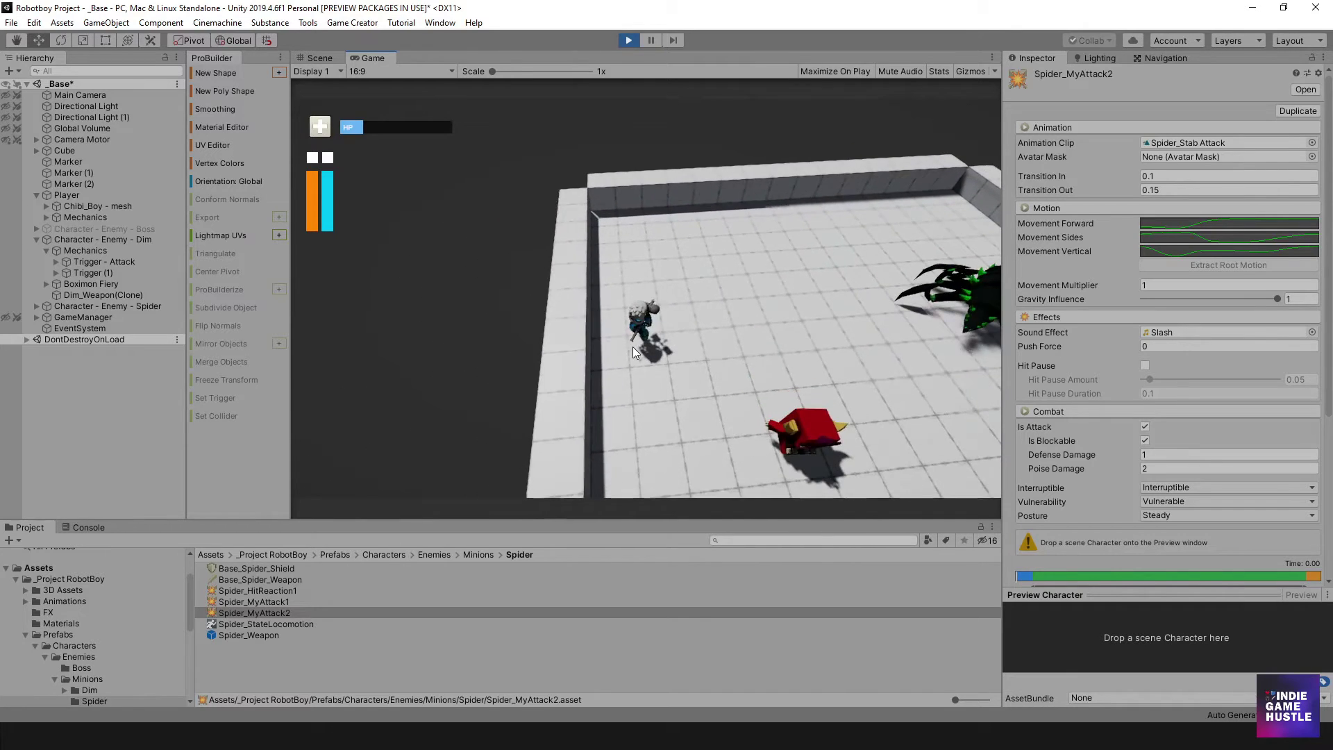
Step: Bring the player beside the Dim near the front wall to test its melee damage, and move clear of it
{"action": "key", "text": "w"}
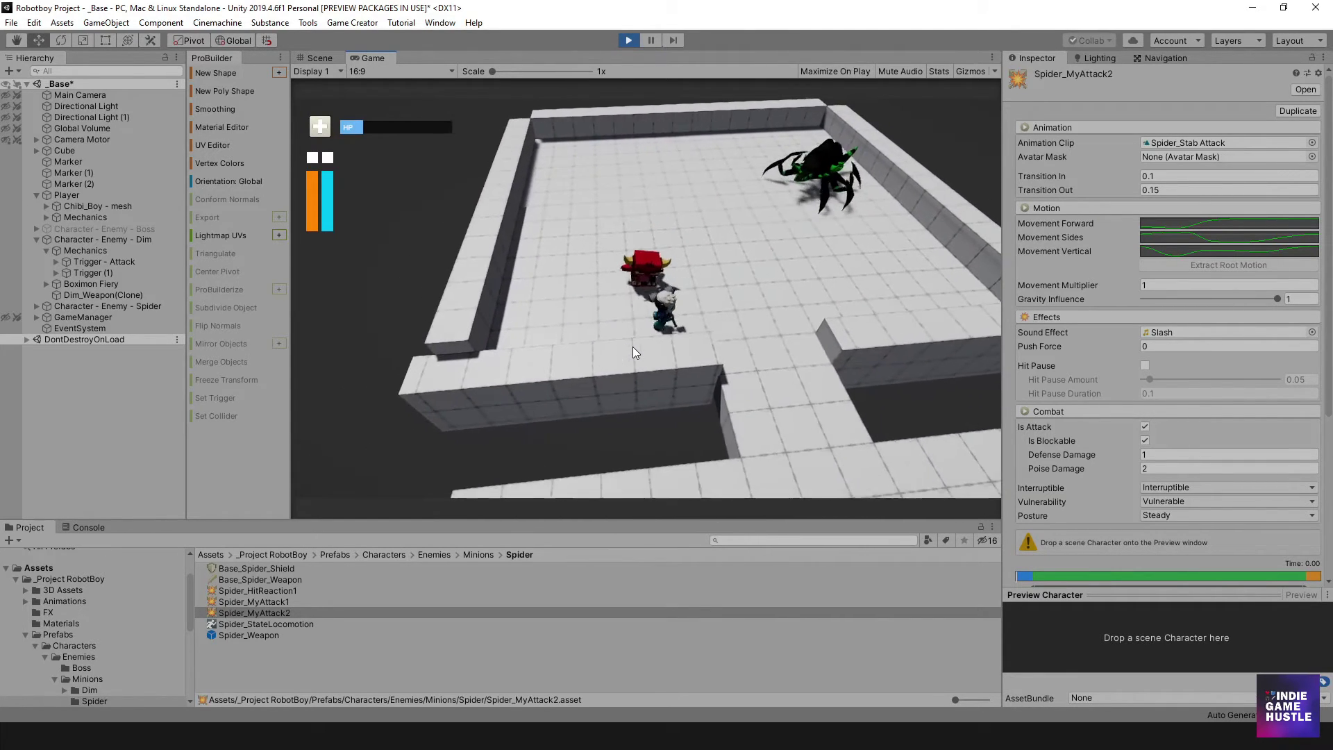
{"action": "key", "text": "a"}
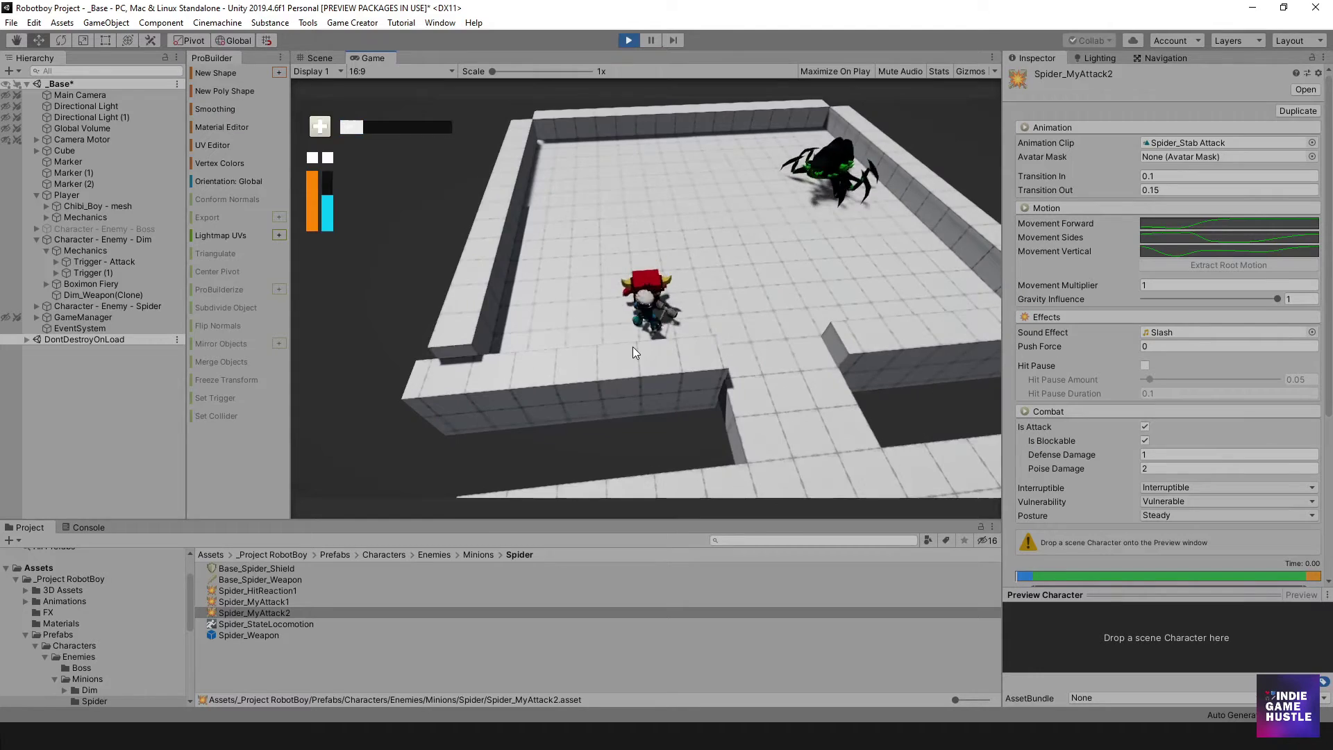
{"action": "key", "text": "w"}
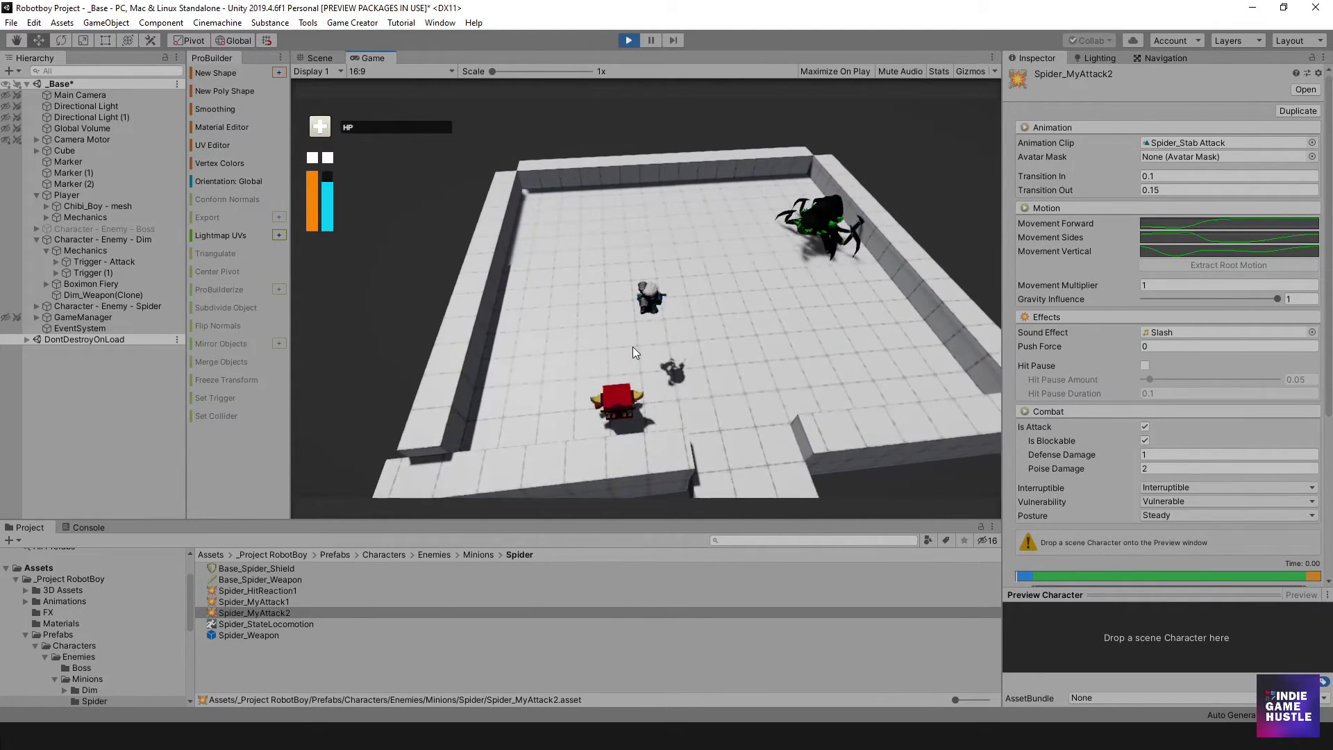
Step: Run the player out through the arena entrance to the open floor beside the two cubes
{"action": "key", "text": "s"}
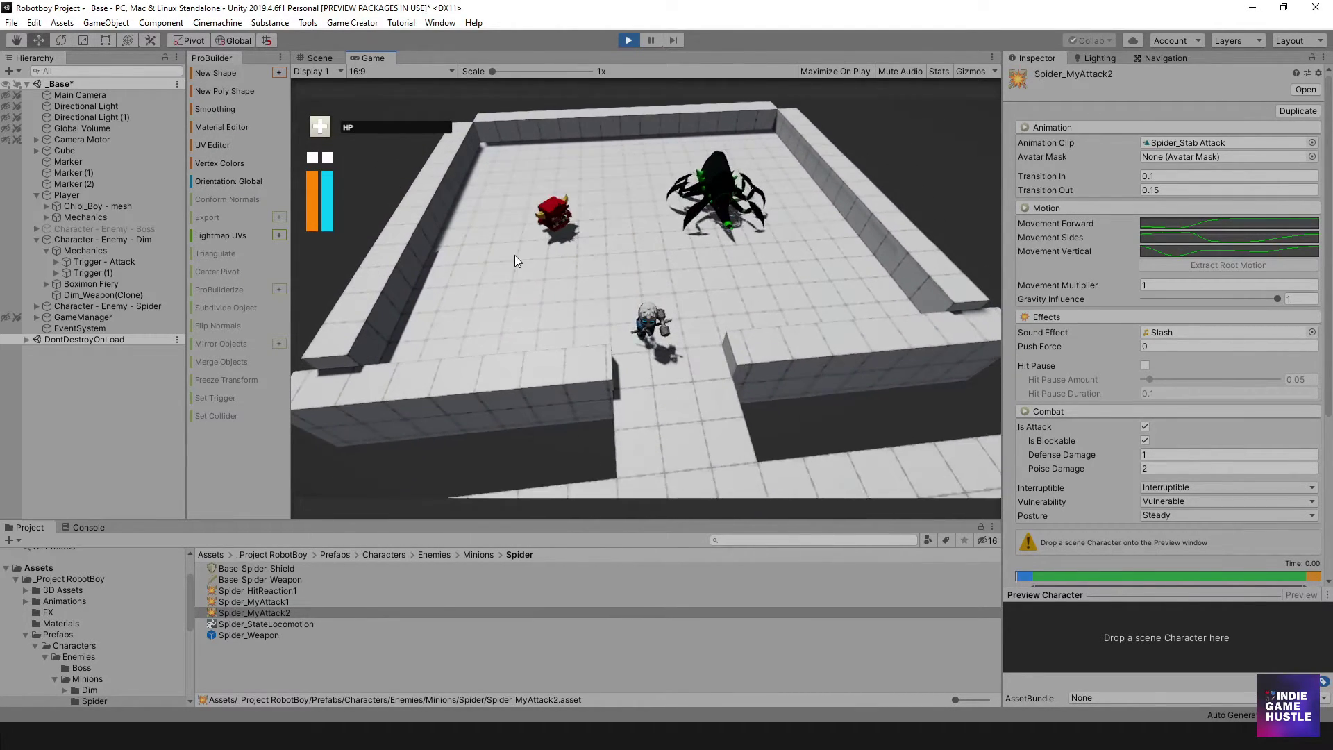
{"action": "key", "text": "s"}
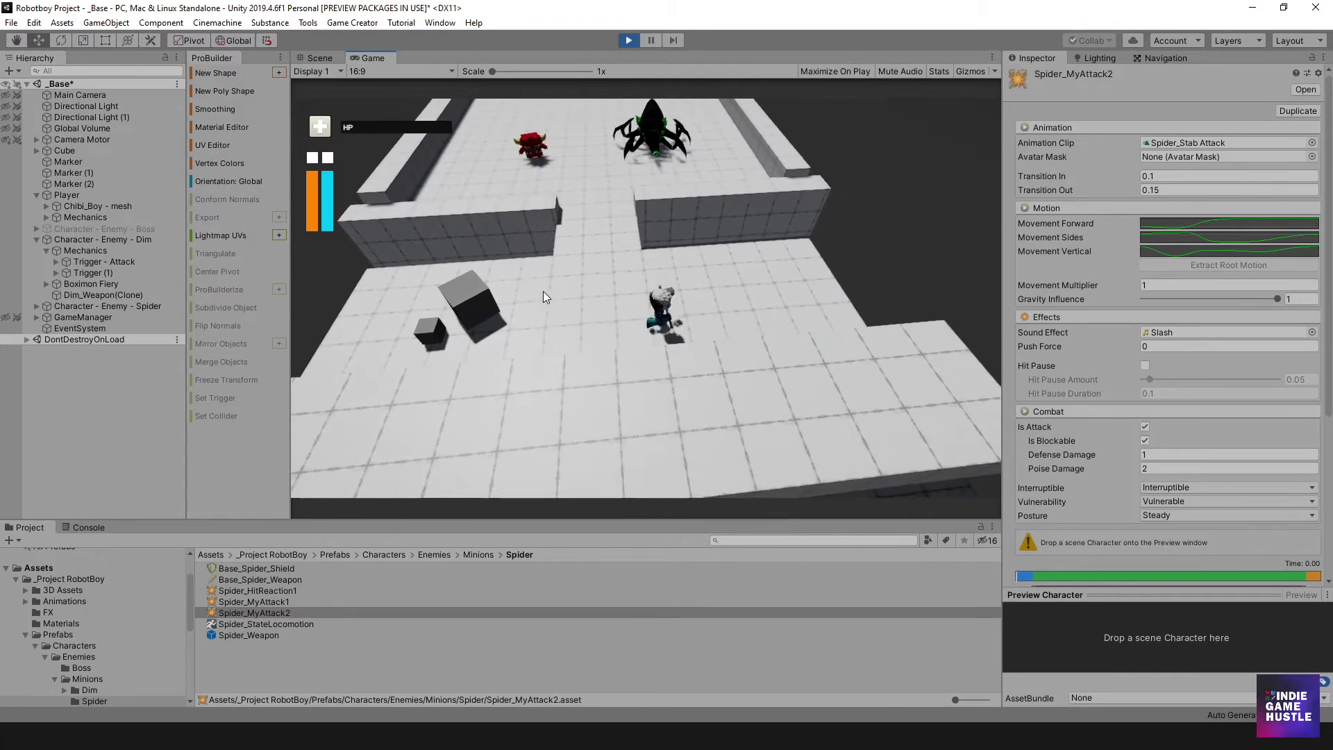
{"action": "key", "text": "a"}
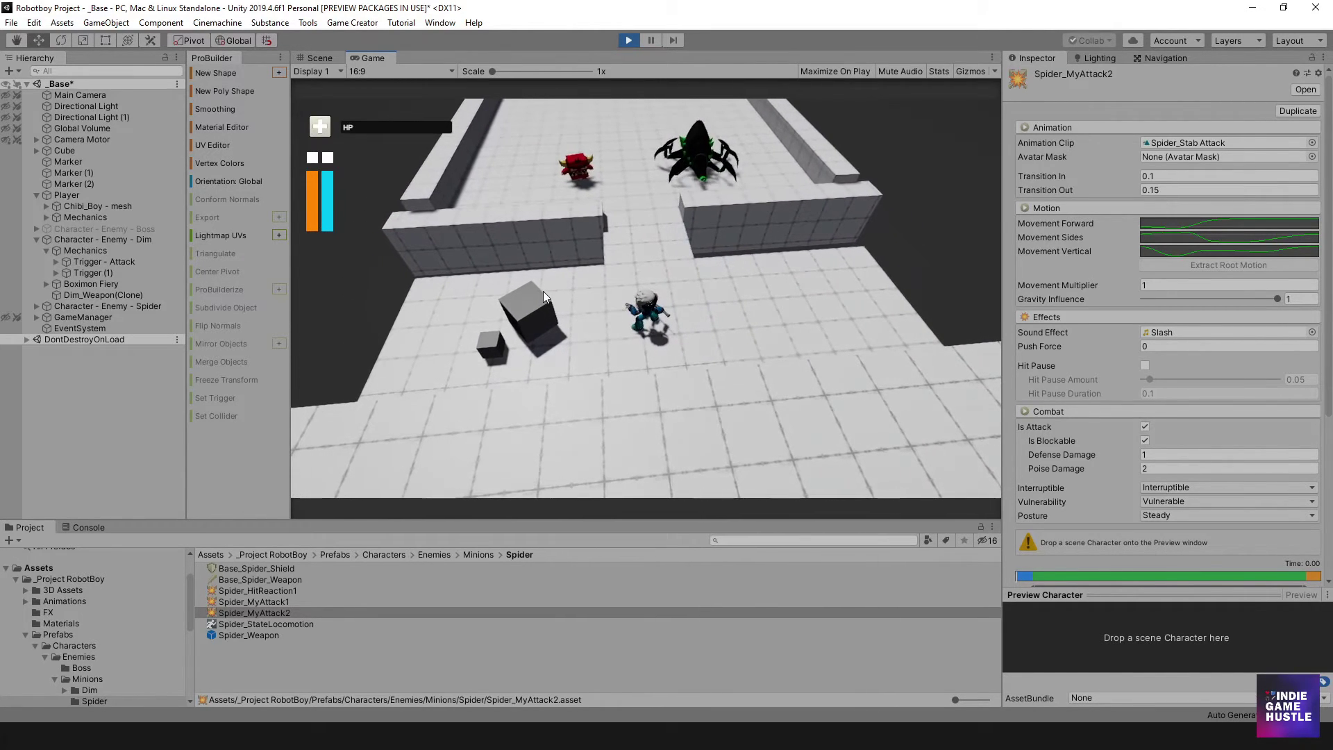
{"action": "key", "text": "w"}
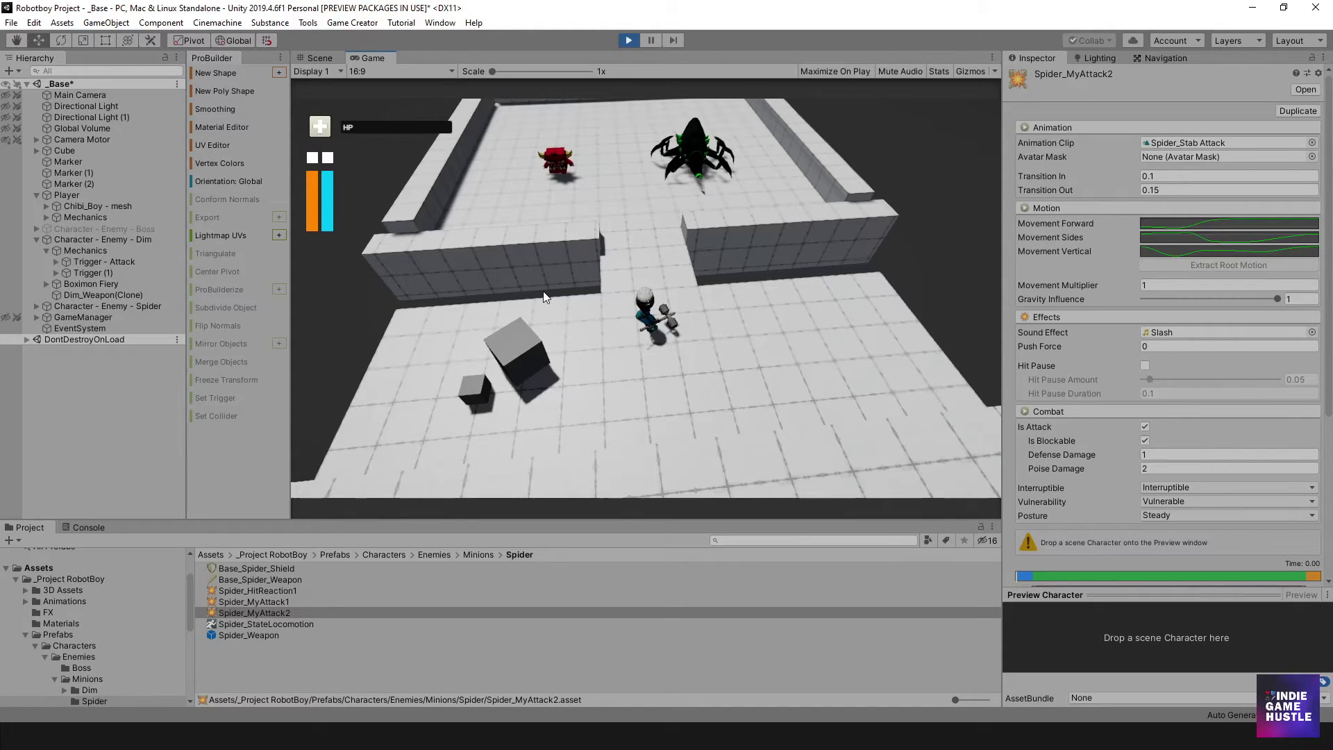
Step: Move the player back and forth just outside the arena entrance to observe how both enemies behave
{"action": "key", "text": "w"}
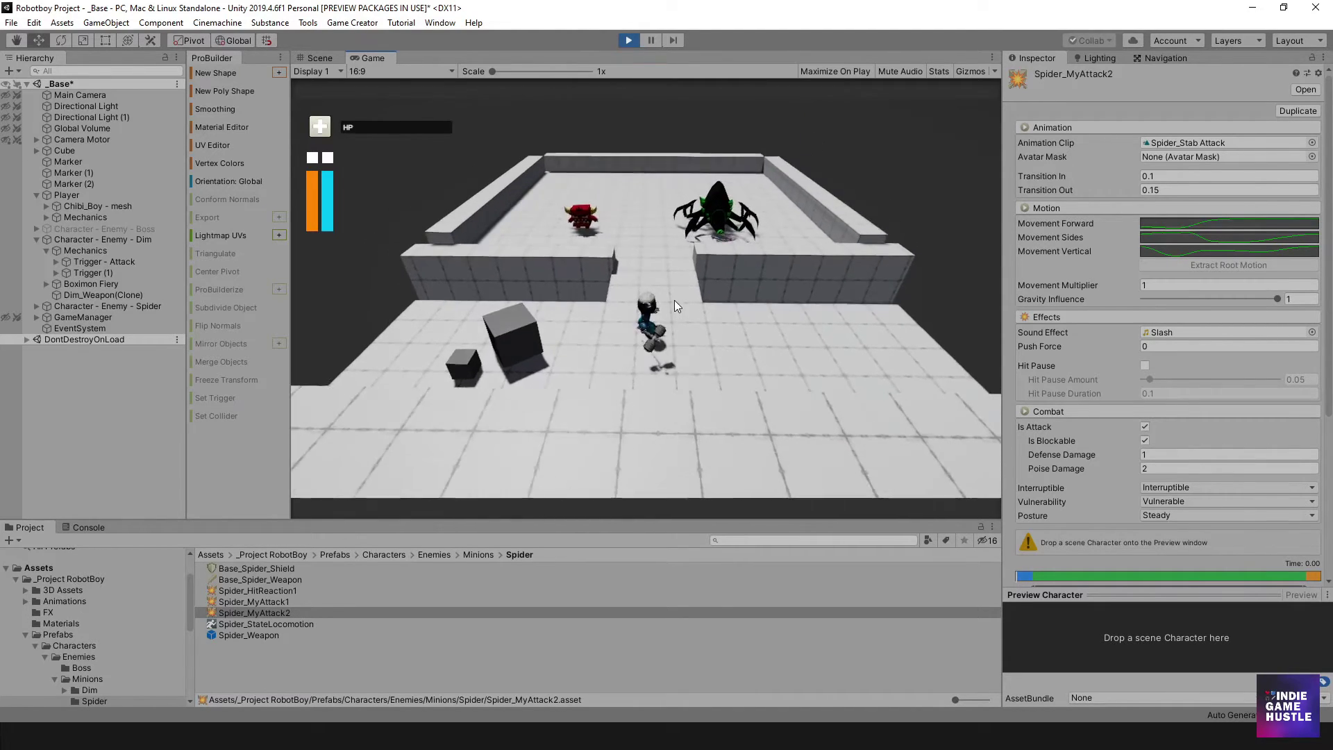
{"action": "left_click", "coordinate": [673, 298]}
{"action": "key", "text": "s"}
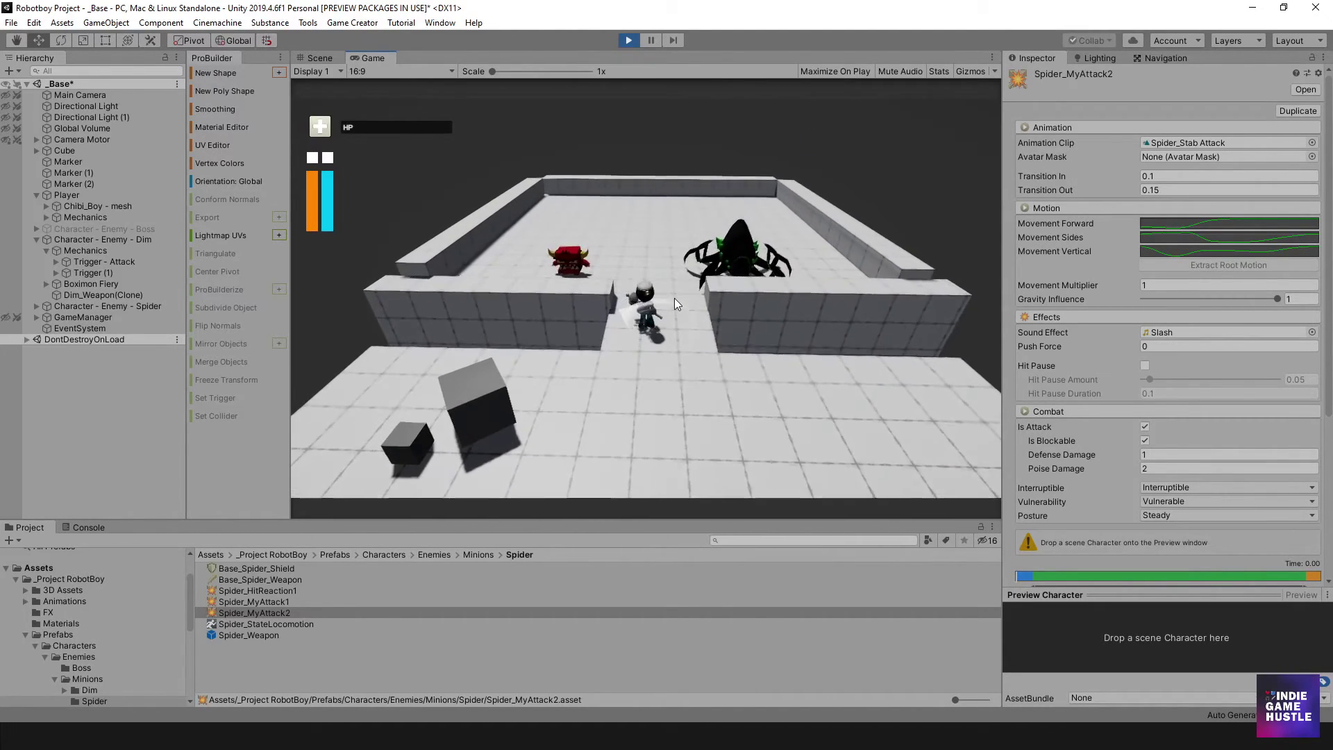
{"action": "key", "text": "w"}
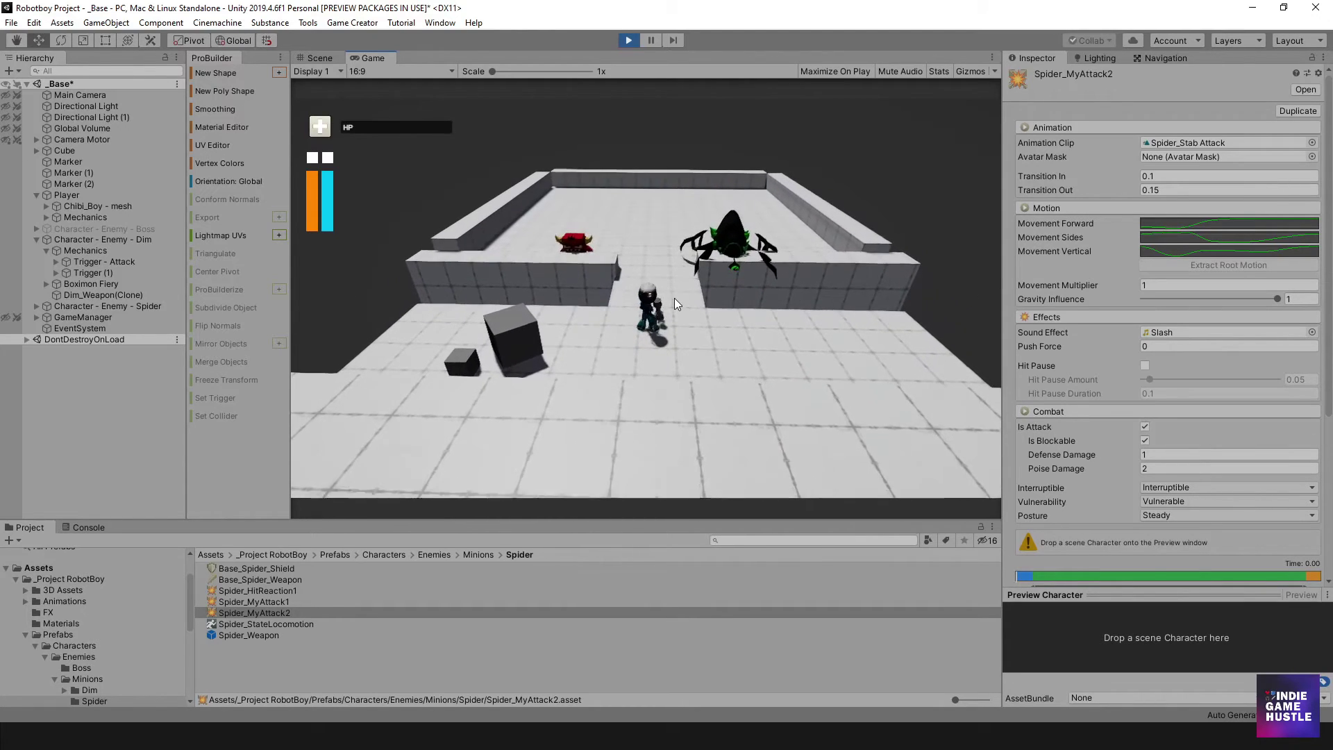
{"action": "key", "text": "w"}
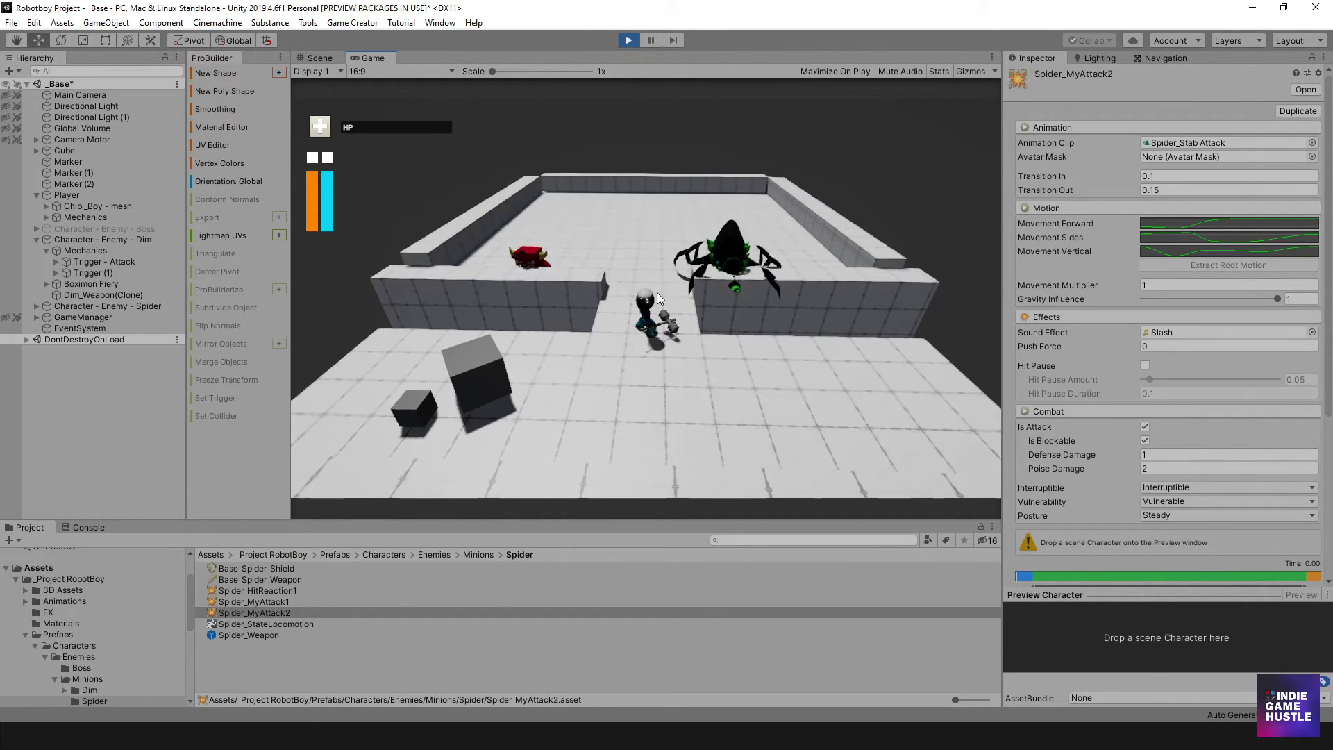
{"action": "key", "text": "s"}
{"action": "key", "text": "s"}
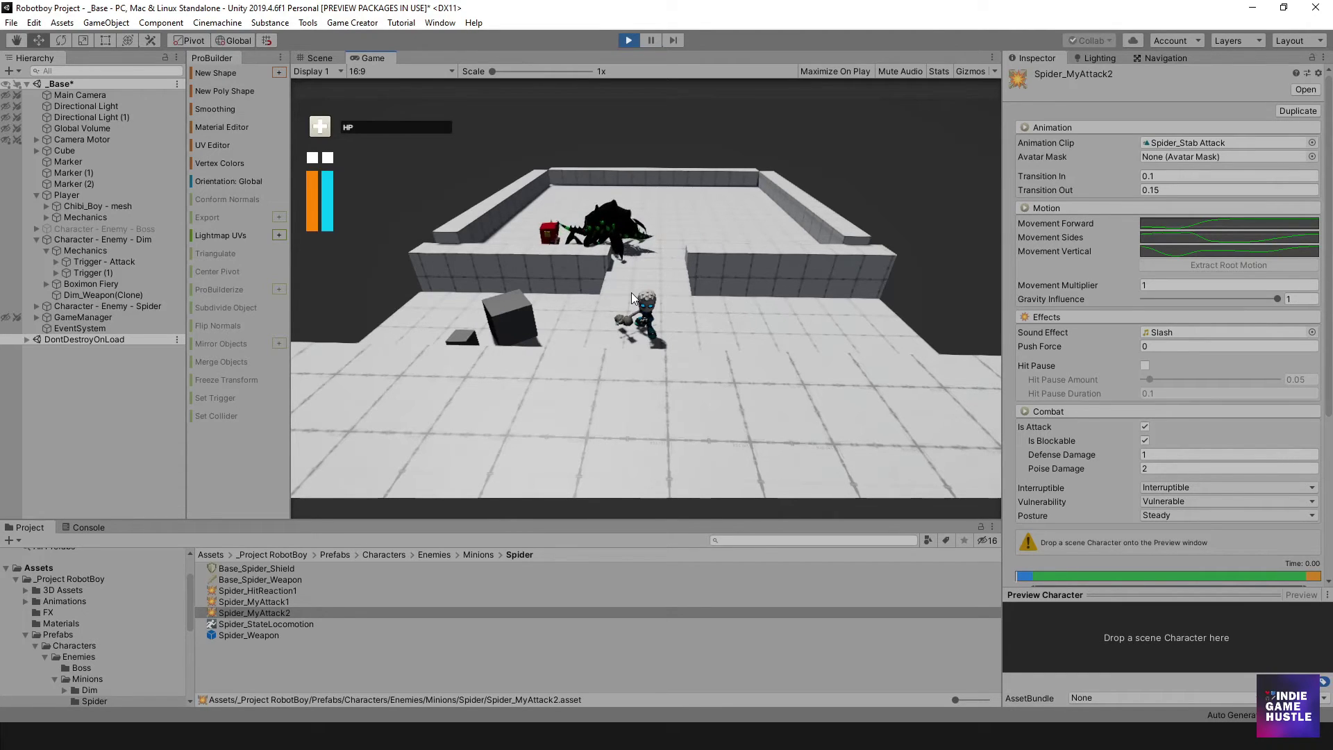
{"action": "key", "text": "w"}
{"action": "key", "text": "w"}
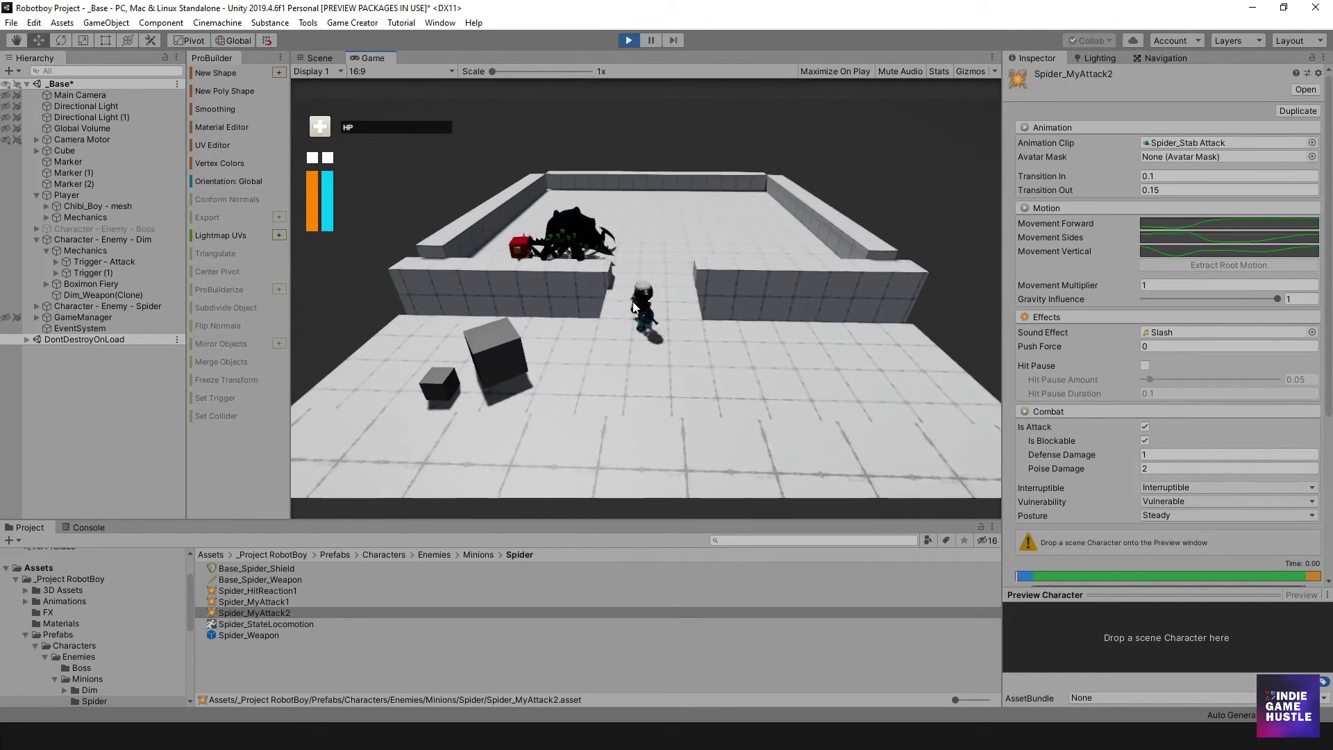